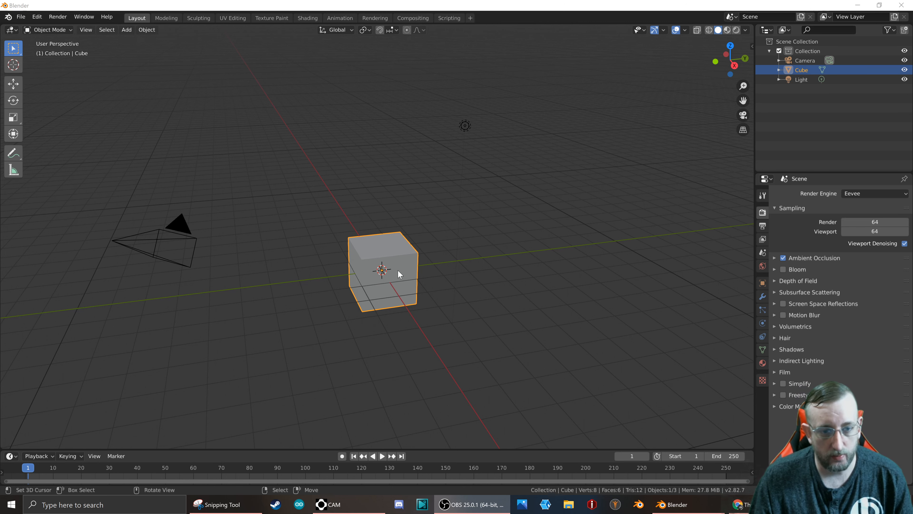
scroll(398, 274, "up", 4)
scroll(386, 266, "down", 7)
scroll(394, 268, "up", 4)
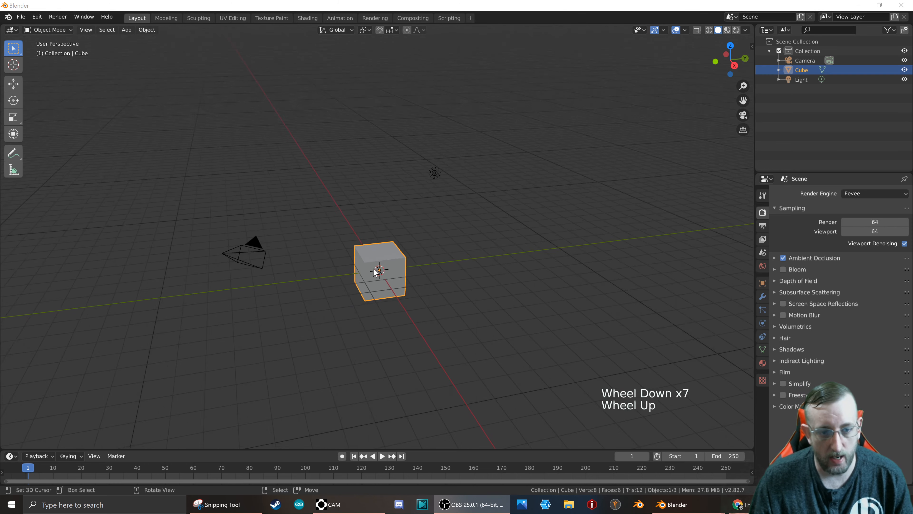
right_click(404, 256)
scroll(401, 229, "down", 5)
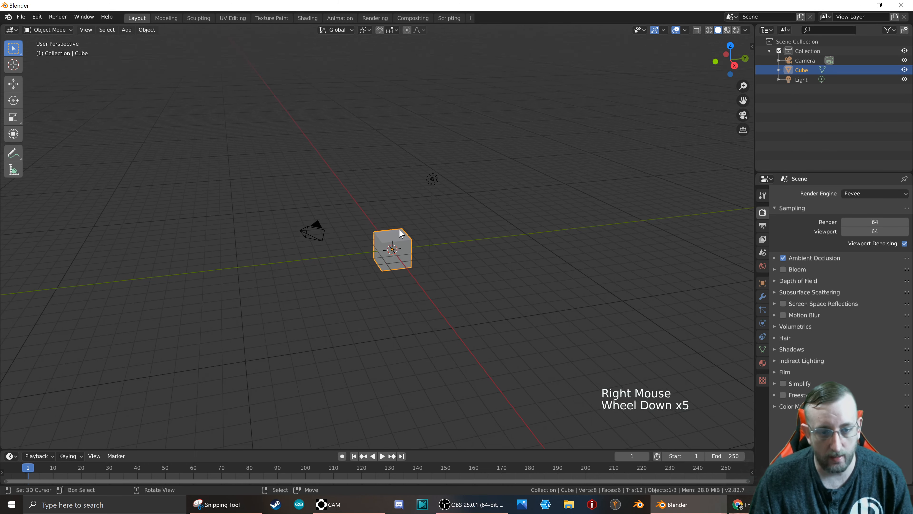
scroll(364, 206, "up", 3)
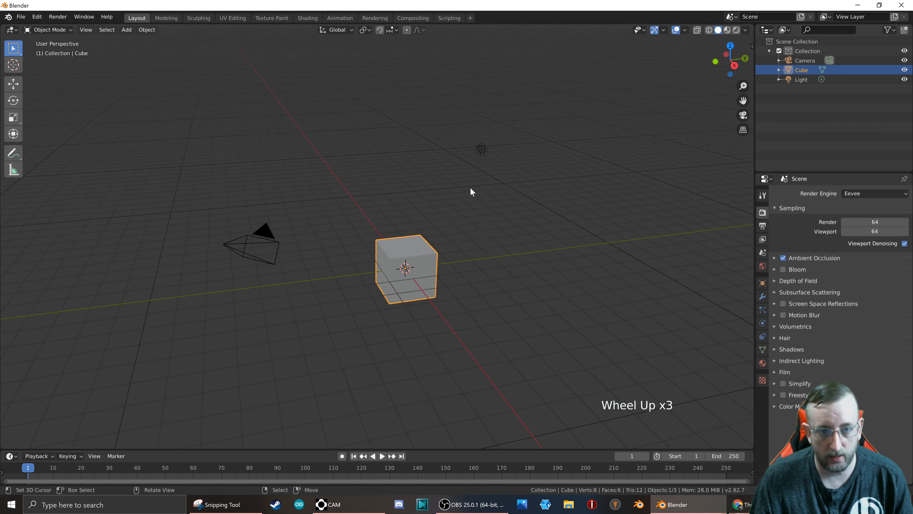
Change the scene's point light to a Sun light and set its strength to 3.
right_click(484, 151)
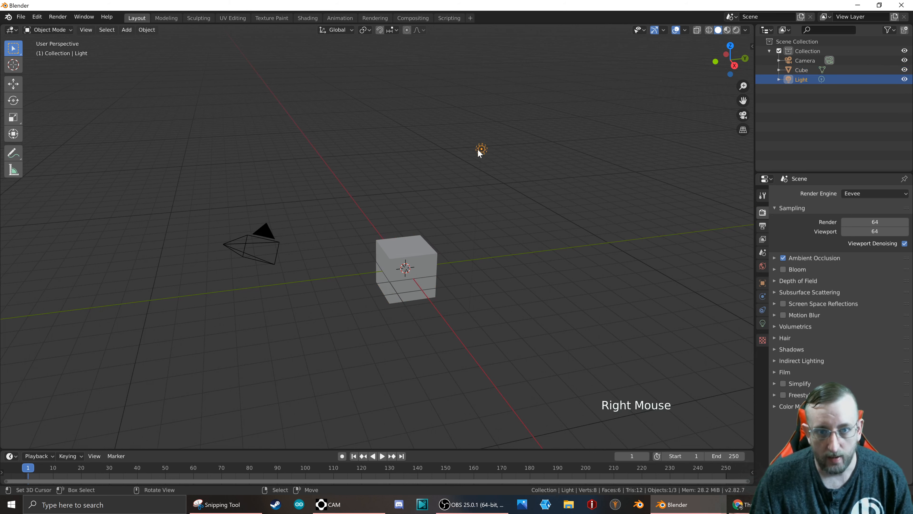
left_click(763, 322)
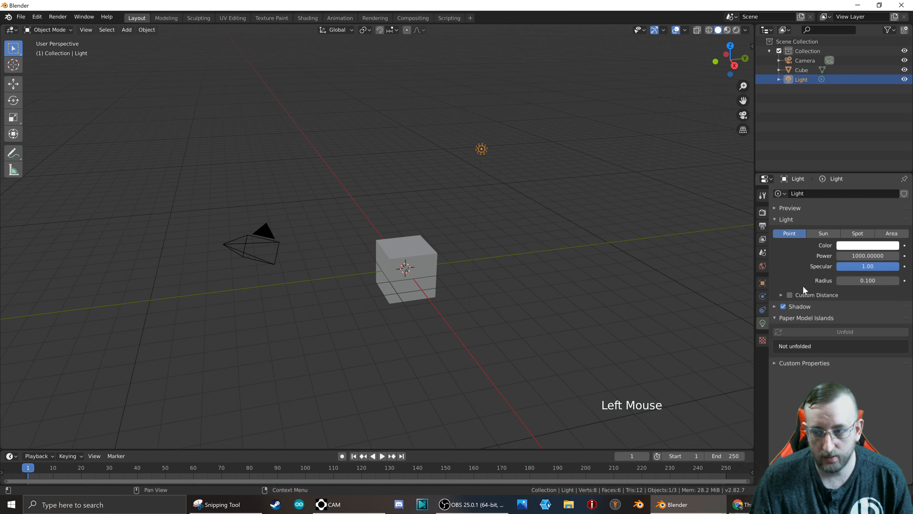
left_click(824, 233)
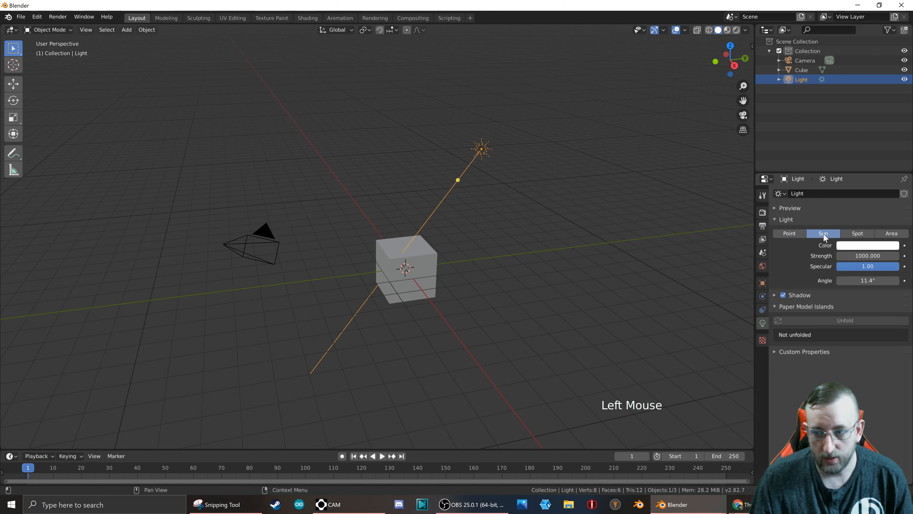
double_click(862, 255)
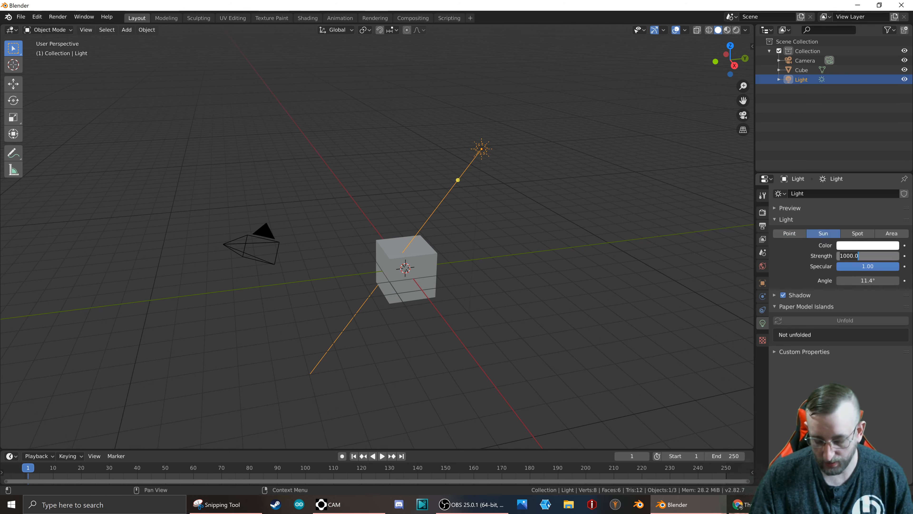
key("BackSpace")
key("BackSpace")
key("BackSpace")
key("BackSpace")
key("BackSpace")
key("BackSpace")
type("3")
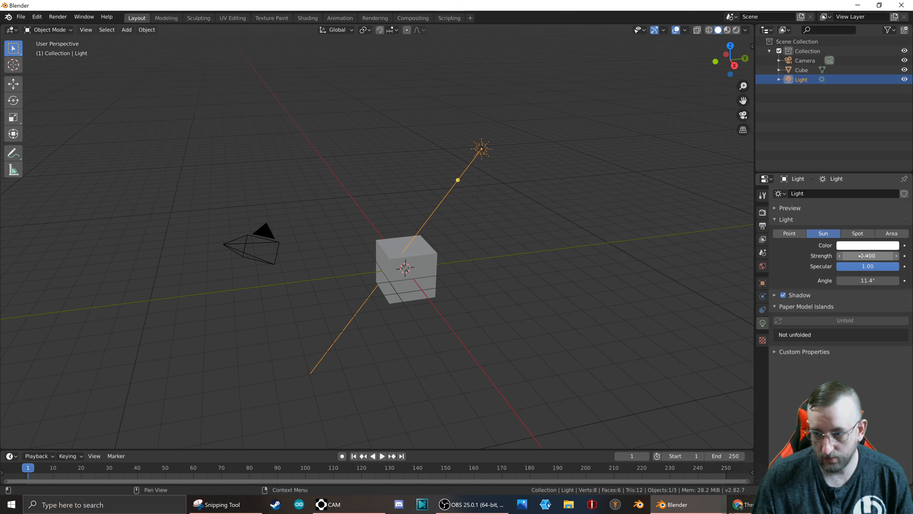
key("Return")
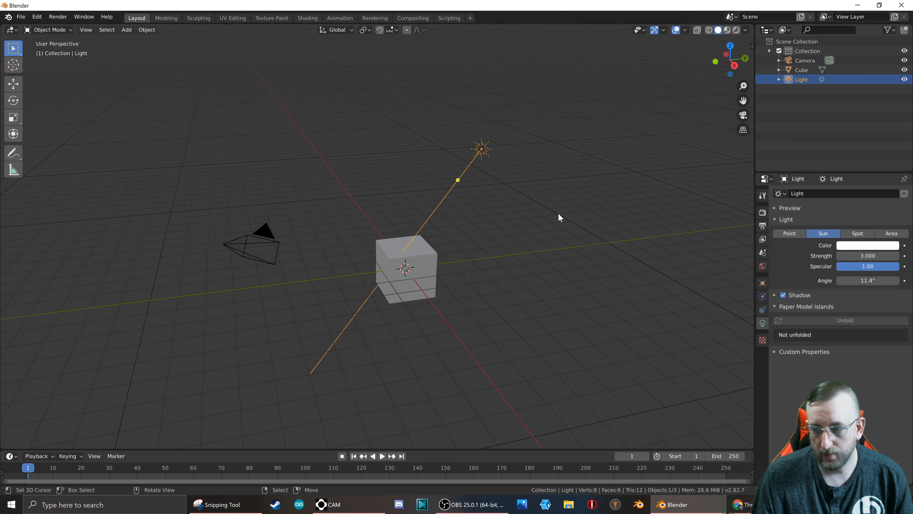
Switch the 3D viewport to Rendered shading and view the lit cube from another side.
scroll(411, 200, "up", 4)
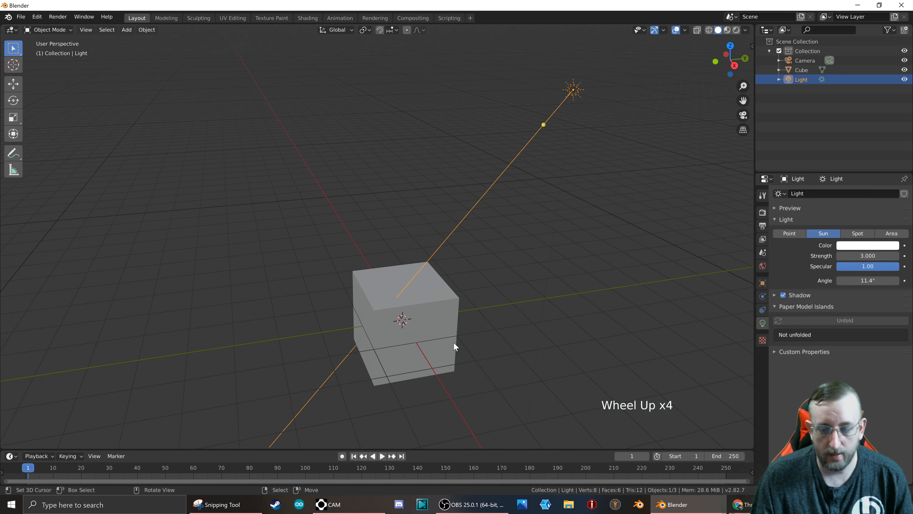
middle_click_drag(453, 346, 448, 207, "shift")
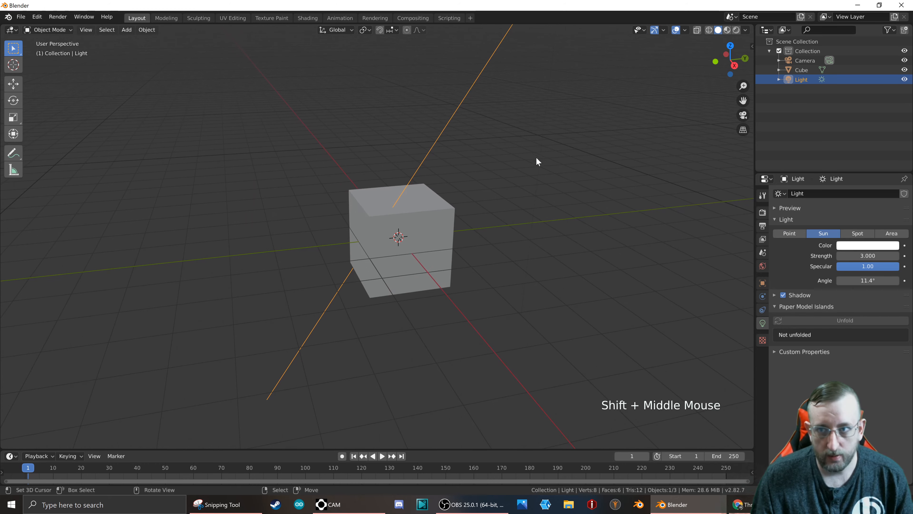
left_click(736, 29)
mouse_move(530, 202)
middle_mouse_down()
mouse_move(452, 224)
mouse_move(416, 204)
middle_mouse_up()
scroll(604, 250, "down", 6)
scroll(604, 249, "up", 9)
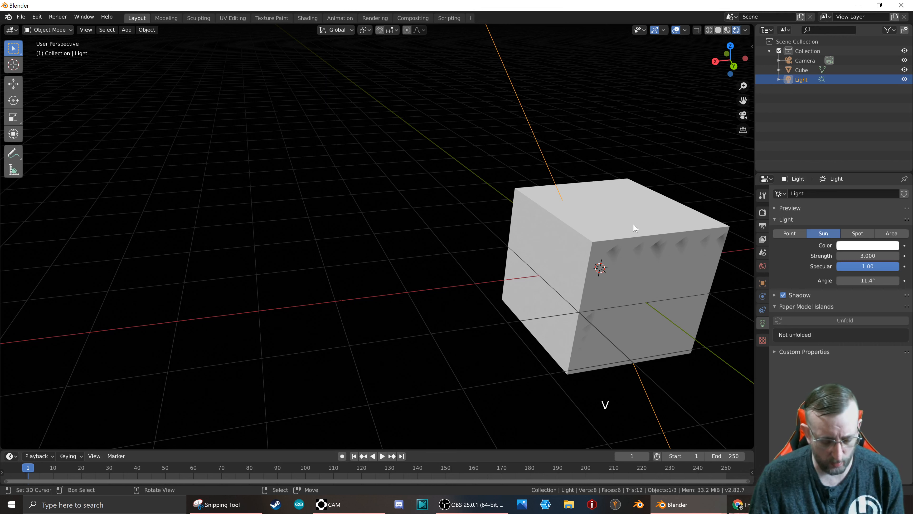
Set the 3D viewport's clip start to 0.01 and its clip end to 100.
key("n")
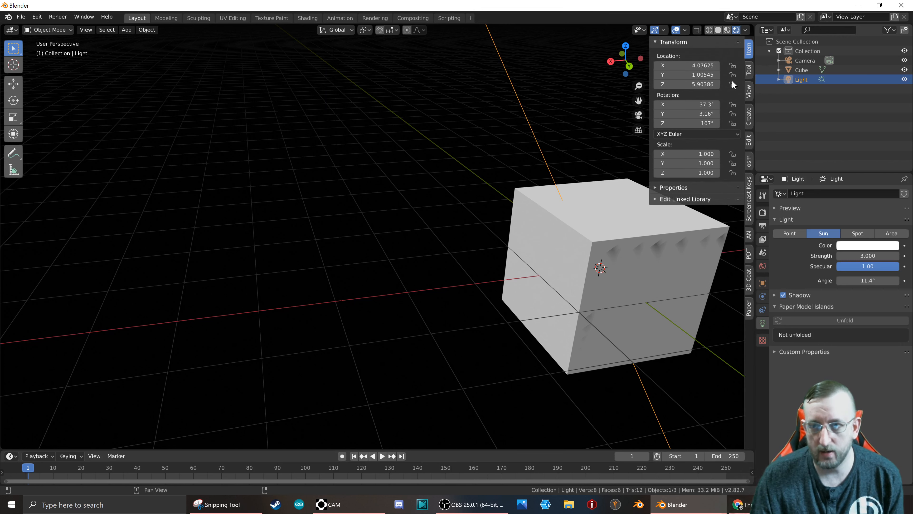
left_click(749, 91)
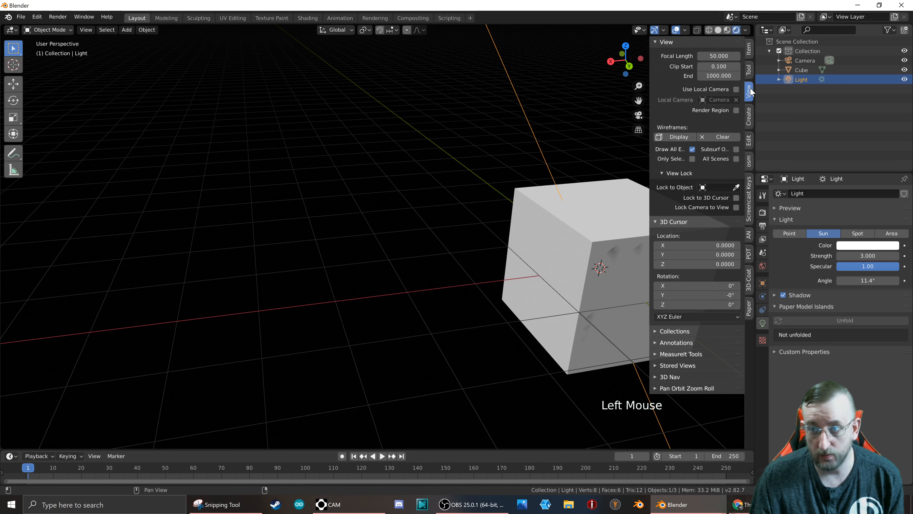
left_click(710, 66)
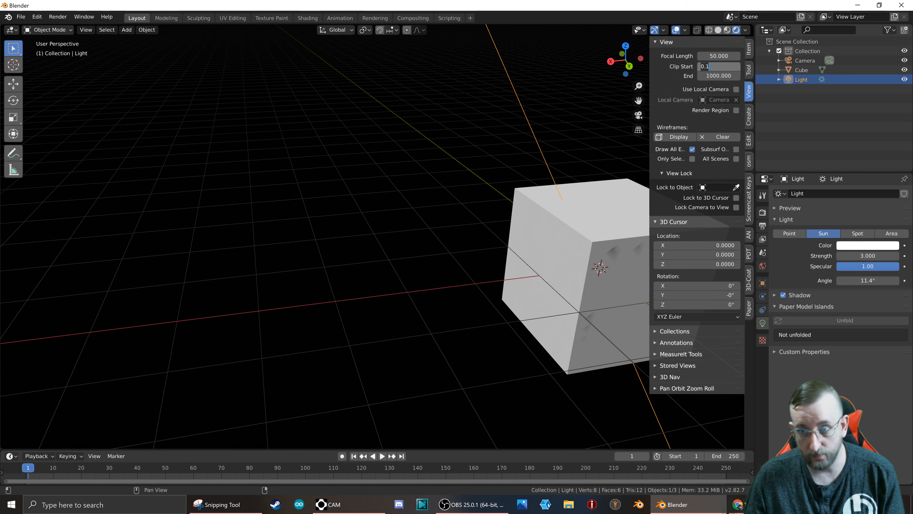
type(".01")
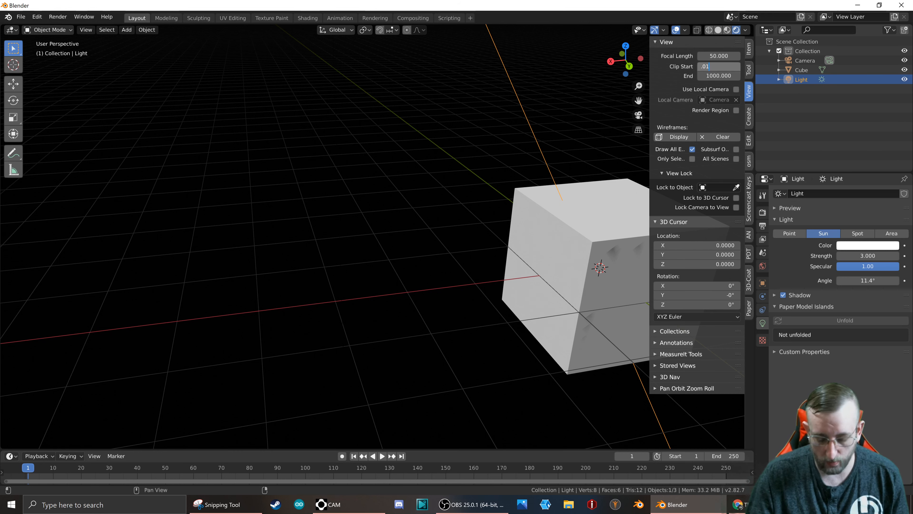
key("Return")
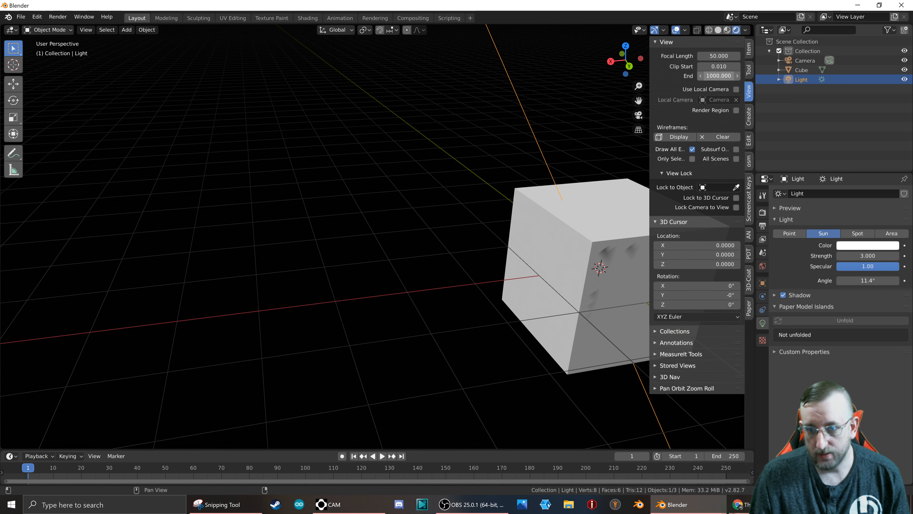
left_click(715, 76)
type("100")
key("Return")
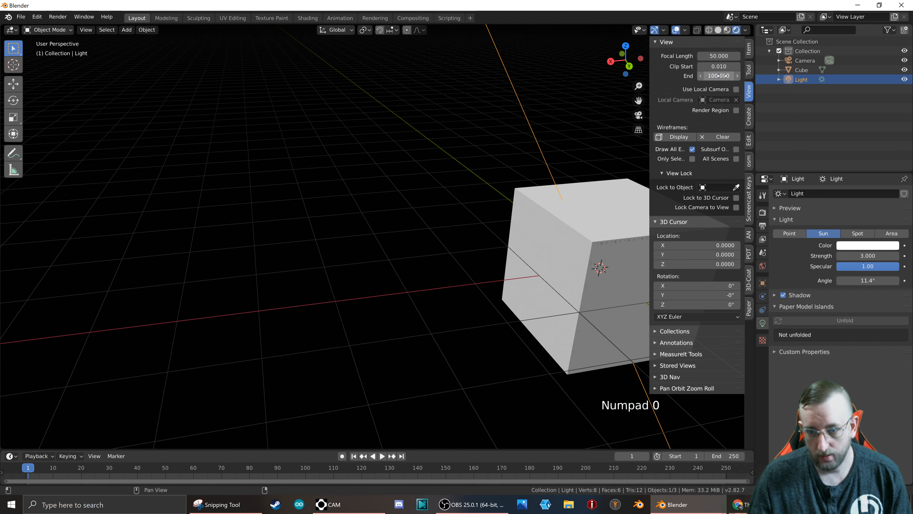
Examine the cube's edge shadows and the view clipping from several angles and distances.
middle_click_drag(597, 220, 230, 214, "shift")
scroll(430, 218, "up", 2)
scroll(428, 217, "down", 3)
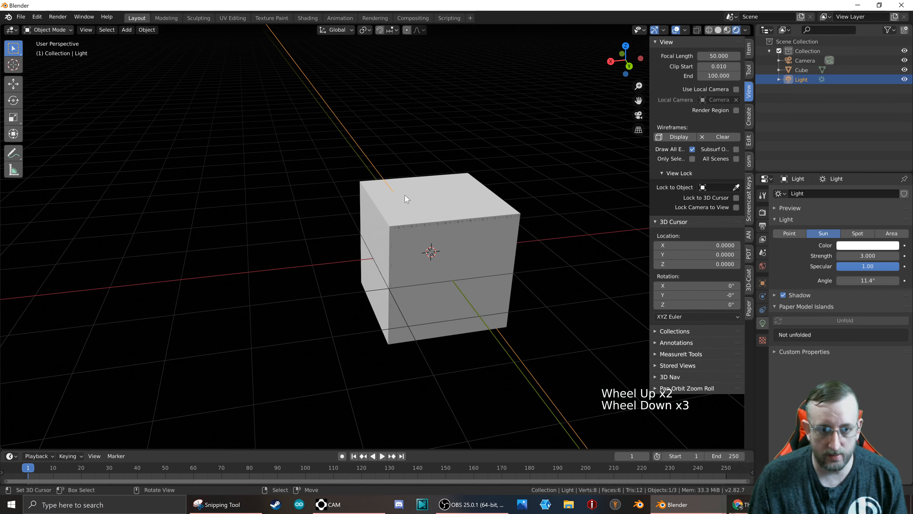
middle_click_drag(364, 218, 417, 224)
scroll(417, 223, "down", 19)
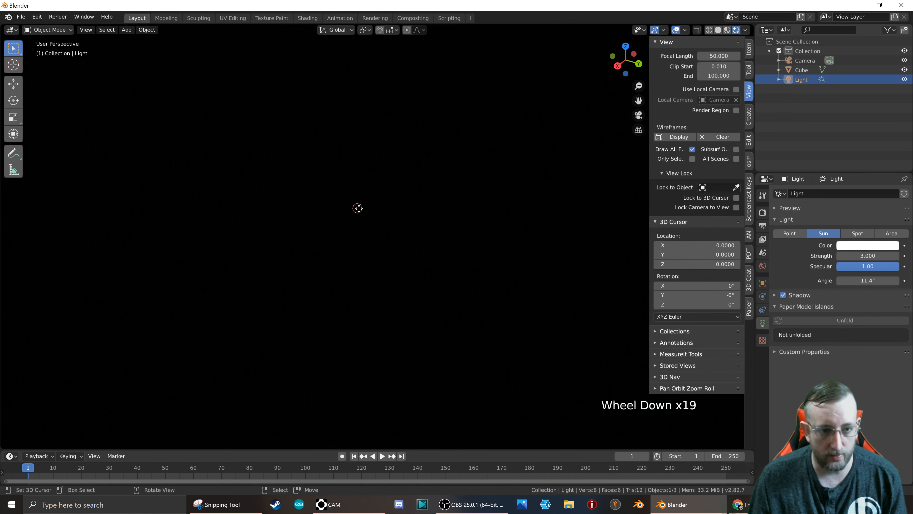
scroll(417, 224, "up", 2)
scroll(392, 202, "up", 20)
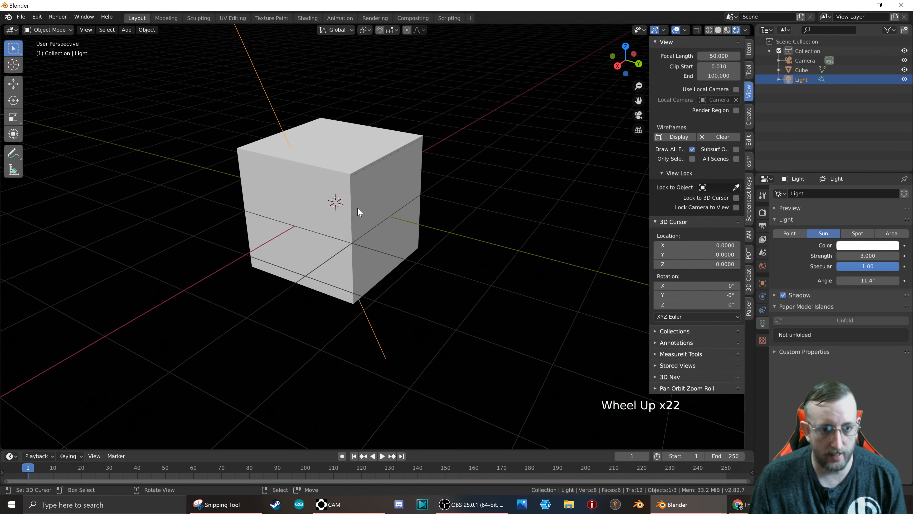
middle_click_drag(392, 203, 373, 200)
scroll(424, 218, "down", 7)
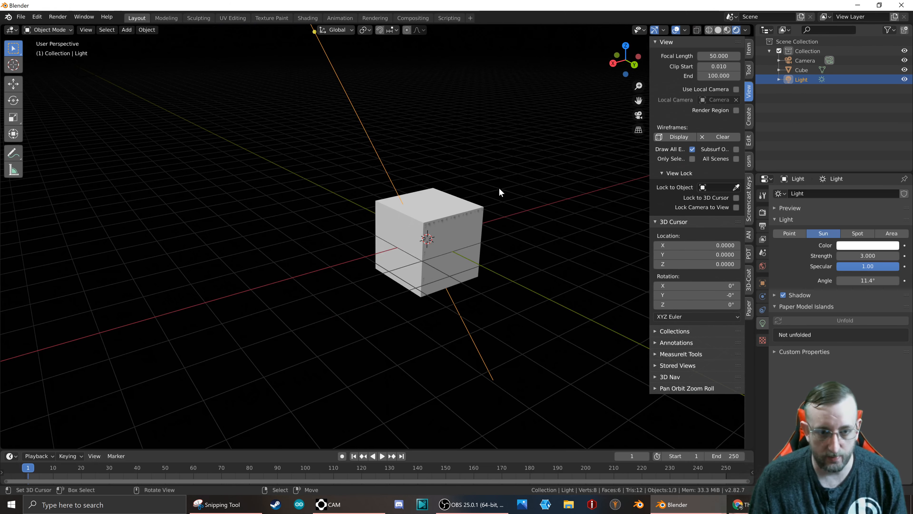
scroll(437, 246, "down", 5)
scroll(436, 249, "down", 11)
scroll(441, 250, "up", 6)
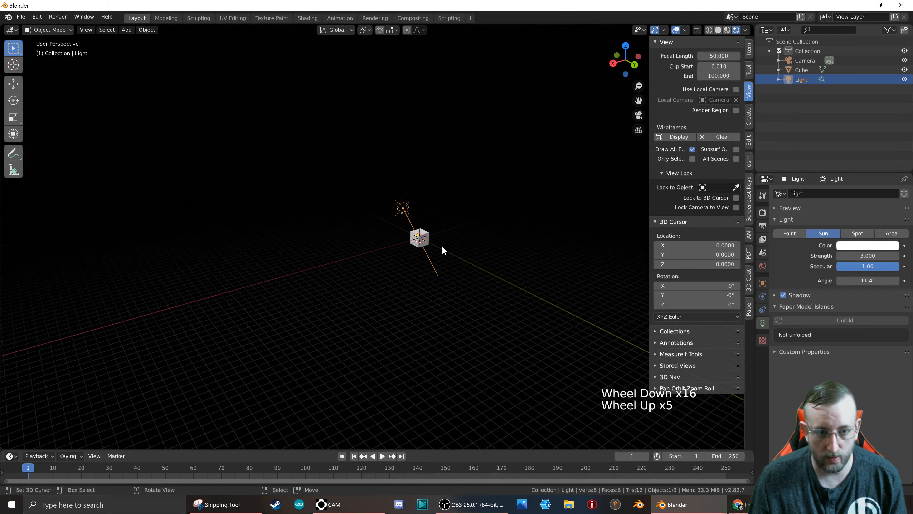
scroll(433, 246, "up", 14)
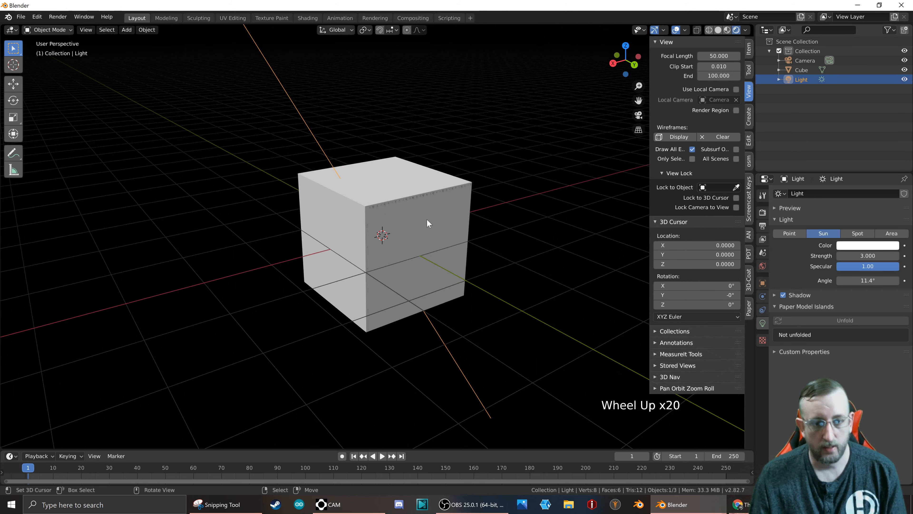
middle_click_drag(342, 220, 357, 220)
scroll(366, 220, "down", 7)
scroll(323, 216, "up", 7)
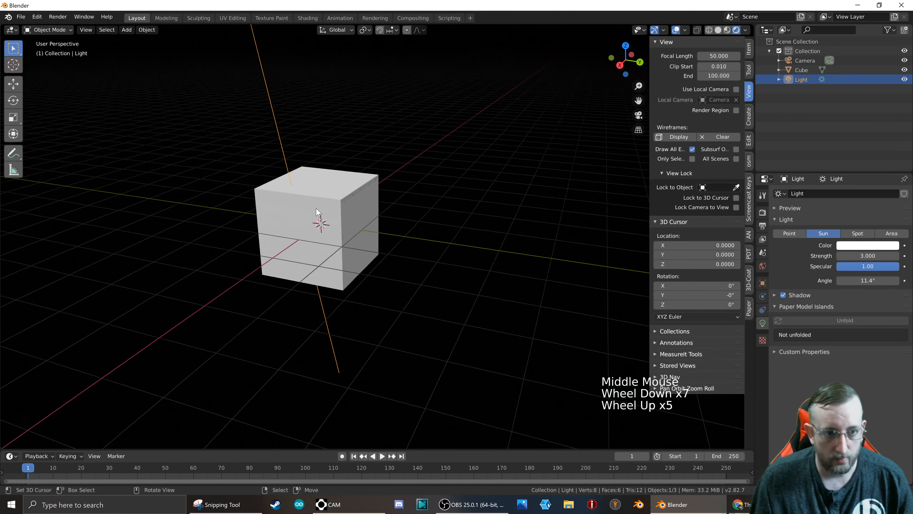
scroll(309, 201, "up", 5)
scroll(414, 172, "down", 1)
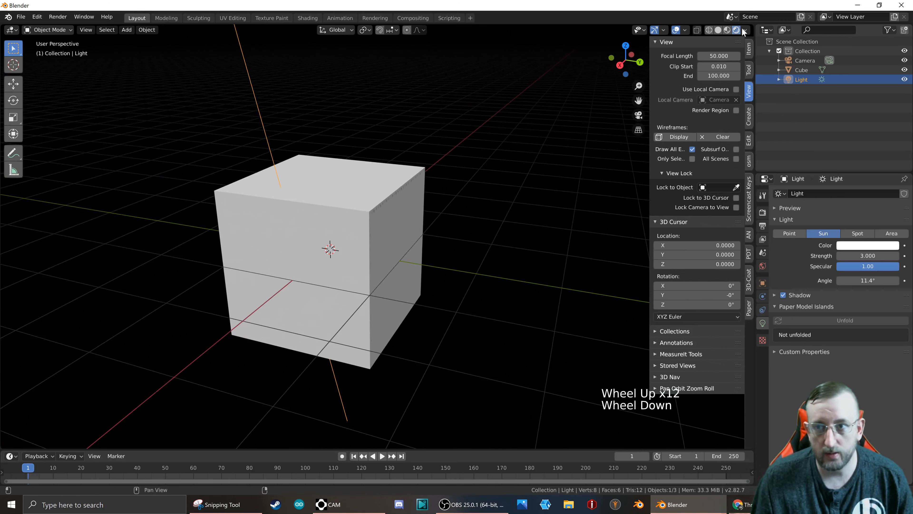
Split the 3D viewport into two side-by-side areas and make the new one a Shader Editor with its sidebar hidden.
left_click_drag(750, 24, 401, 35)
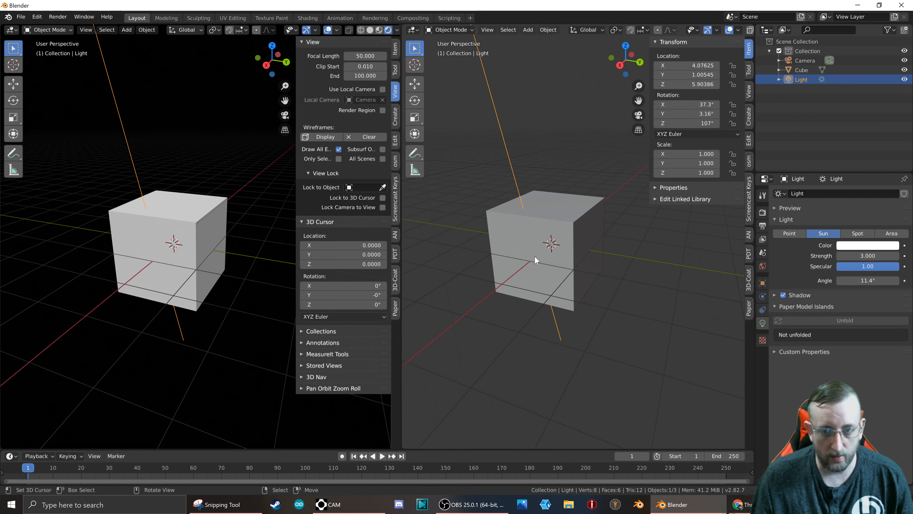
left_click(414, 32)
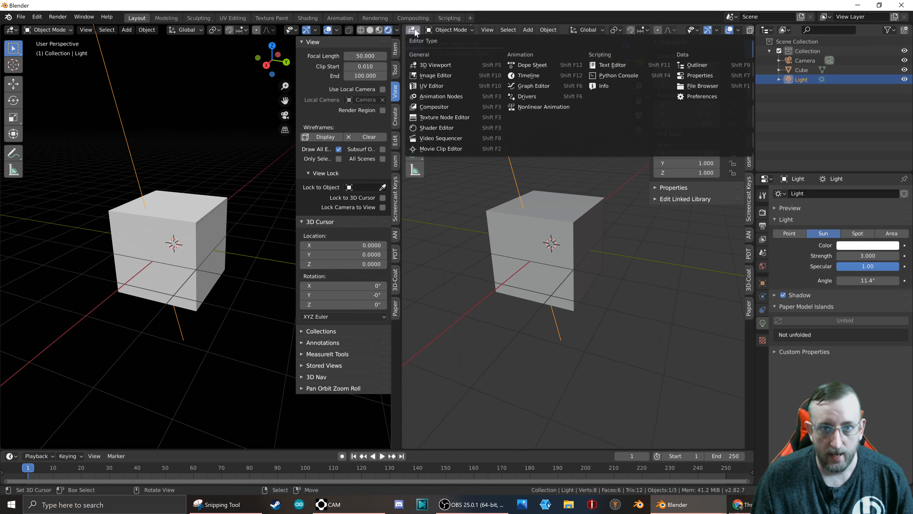
left_click(439, 128)
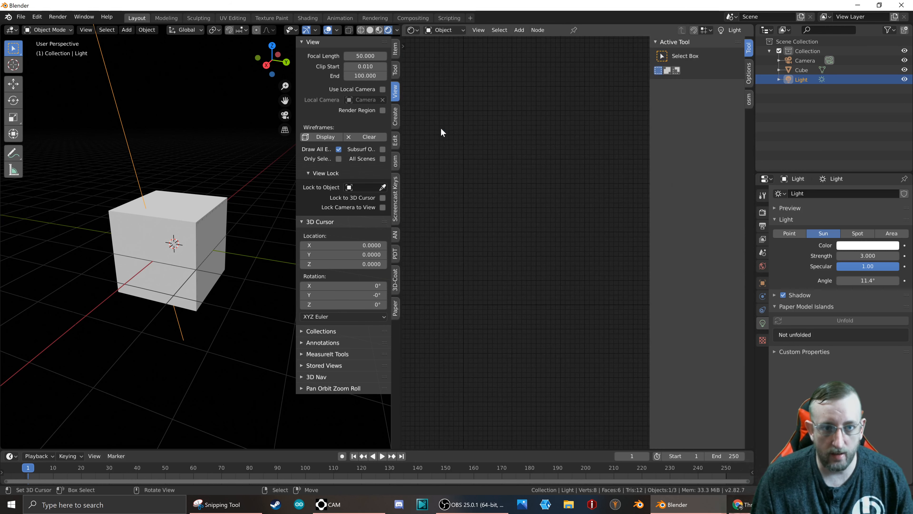
key("n")
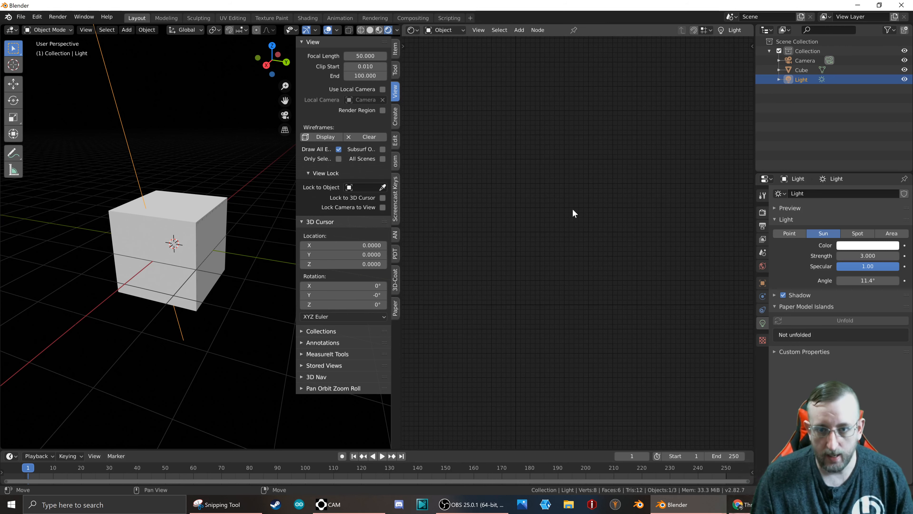
Add a new material to the cube and bring its Principled BSDF node into close view in the Shader Editor.
left_click(193, 227)
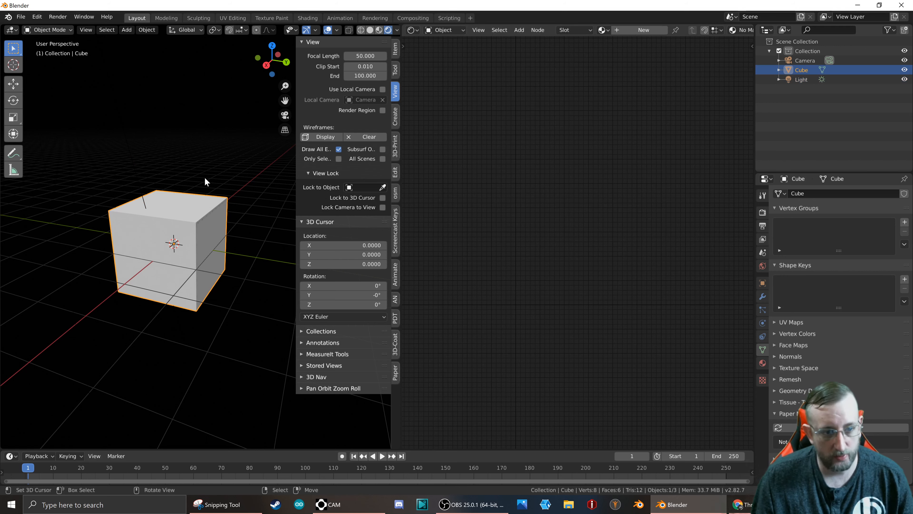
left_click(762, 363)
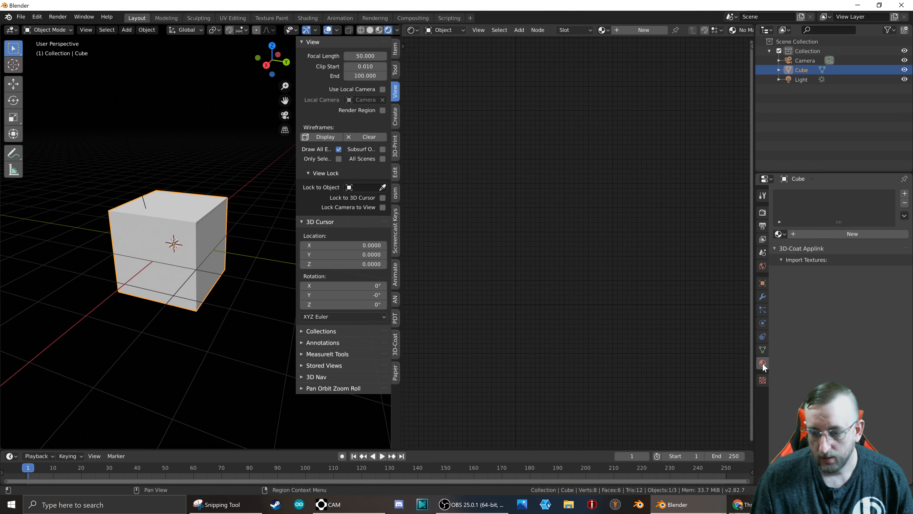
left_click(800, 235)
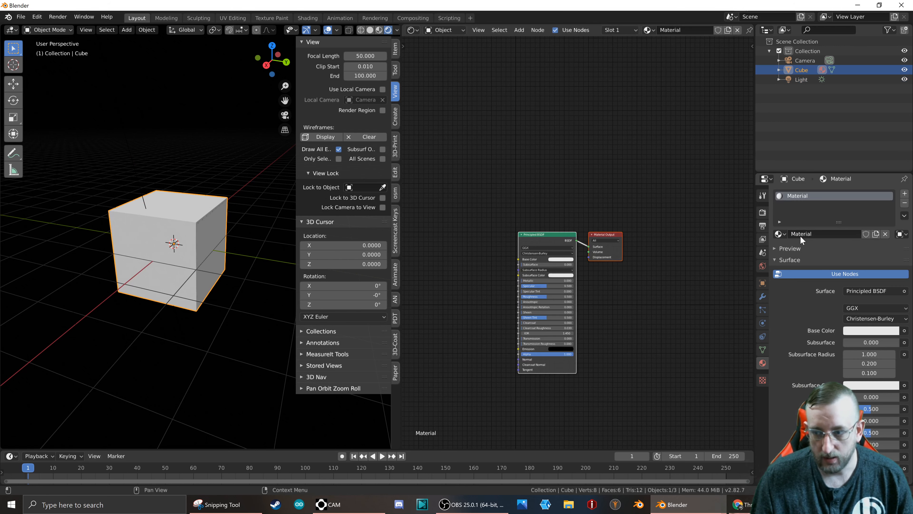
scroll(484, 256, "up", 8)
scroll(573, 241, "down", 7)
middle_click_drag(491, 267, 533, 242)
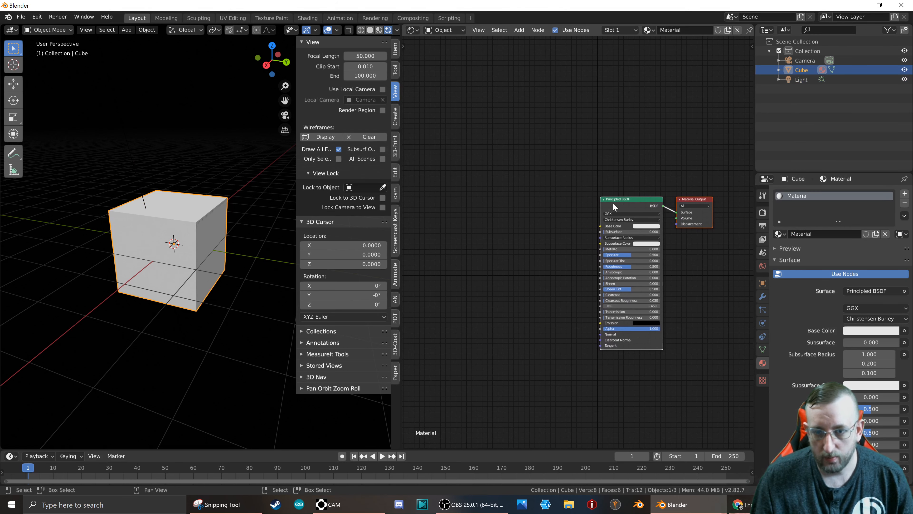
scroll(615, 202, "up", 2)
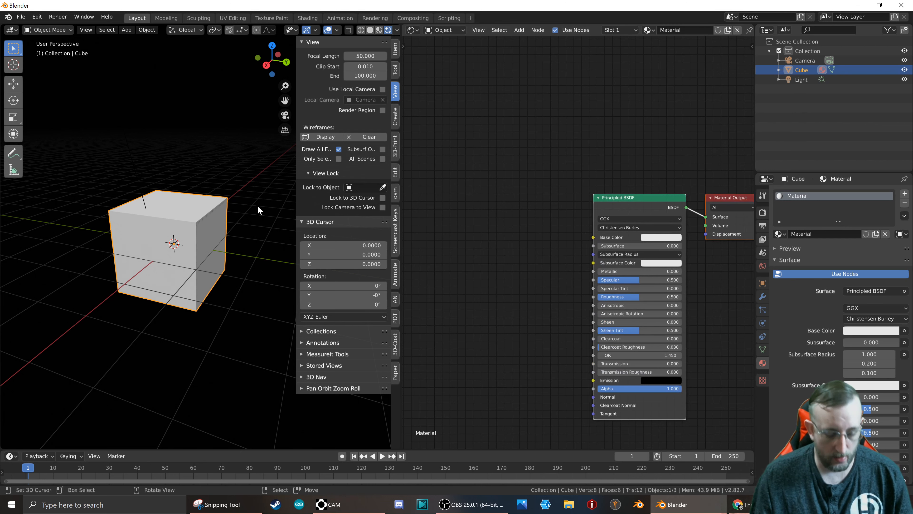
Hide the 3D viewport's sidebar and make free space beside the Principled BSDF node in the Shader Editor.
key("n")
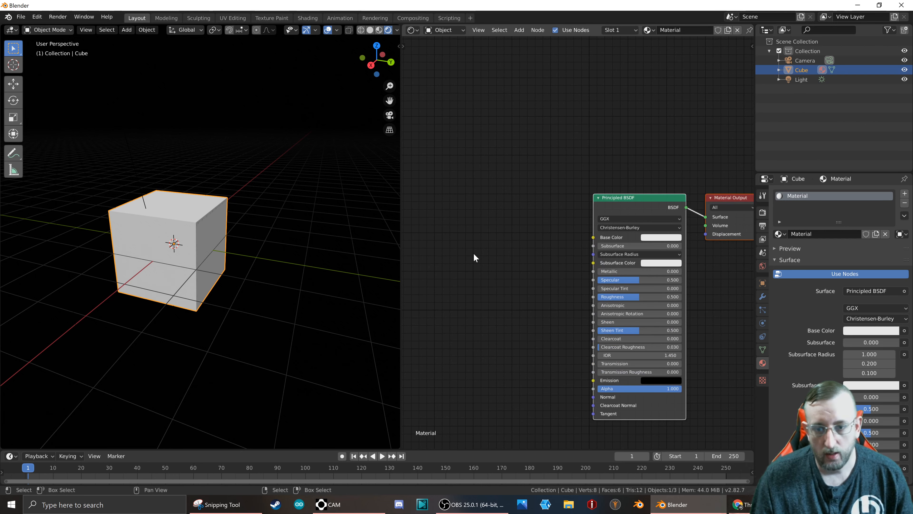
scroll(480, 267, "up", 1)
scroll(499, 281, "up", 1)
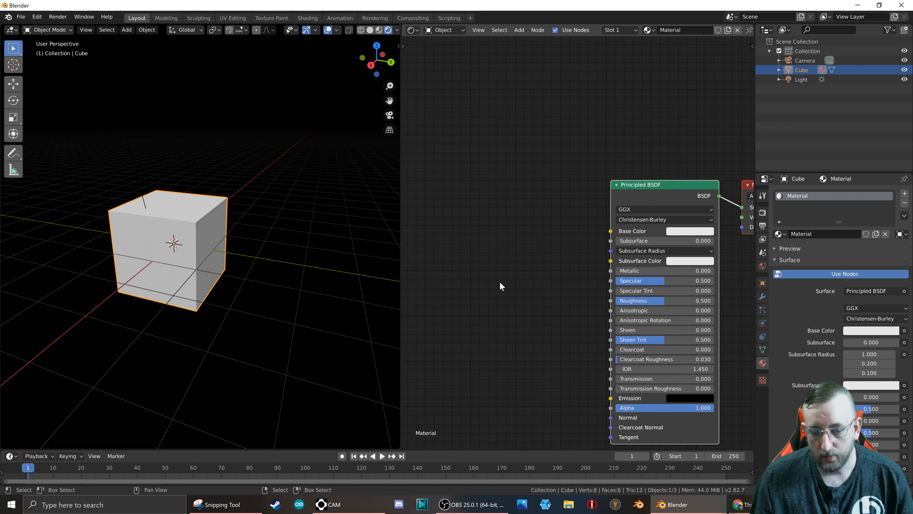
middle_click_drag(500, 295, 460, 223)
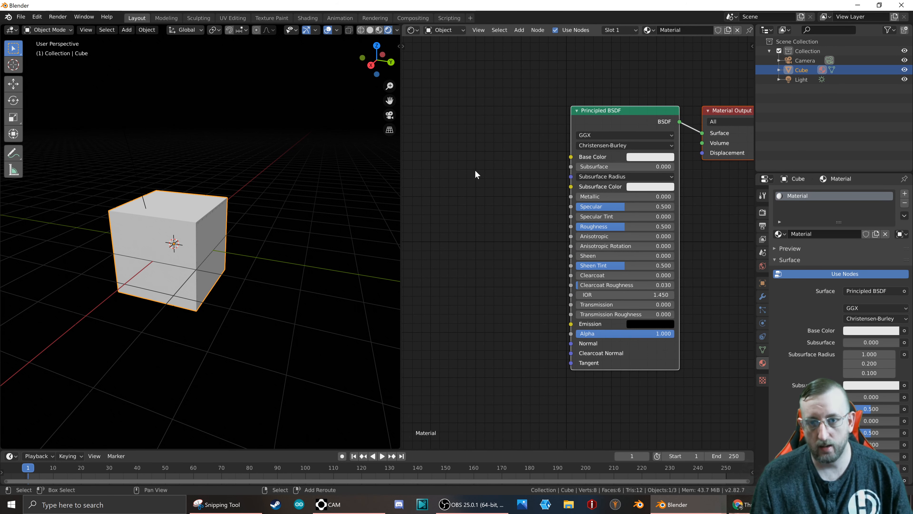
middle_click_drag(477, 174, 554, 187)
Add a Bump node and connect its Normal output to the Principled BSDF's Normal input.
key("shift+a")
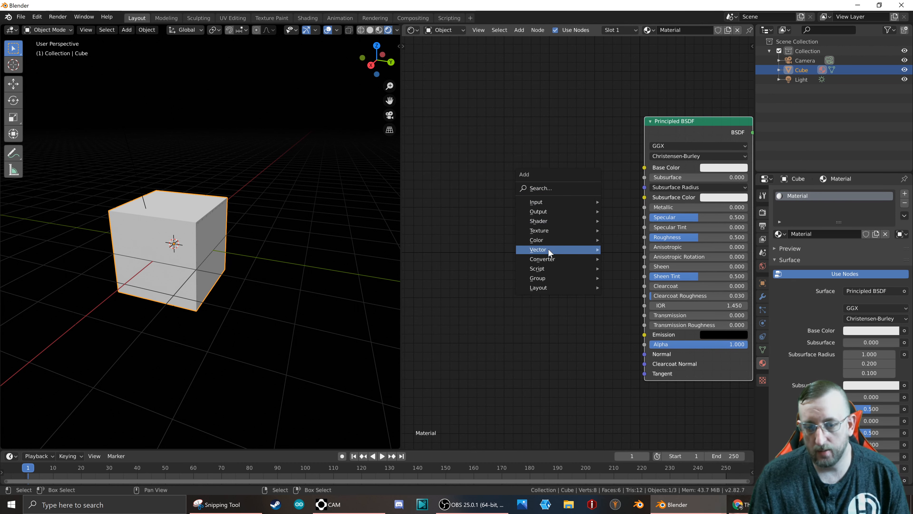
mouse_move(553, 261)
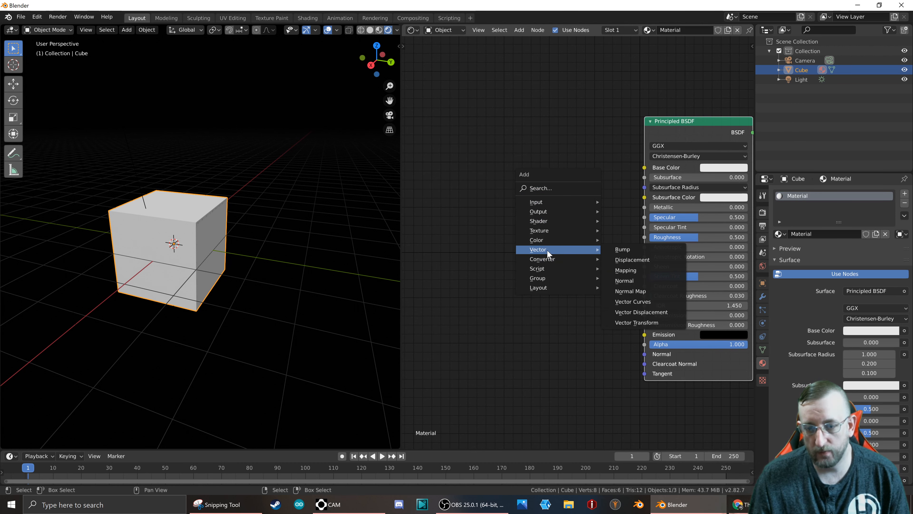
left_click(622, 249)
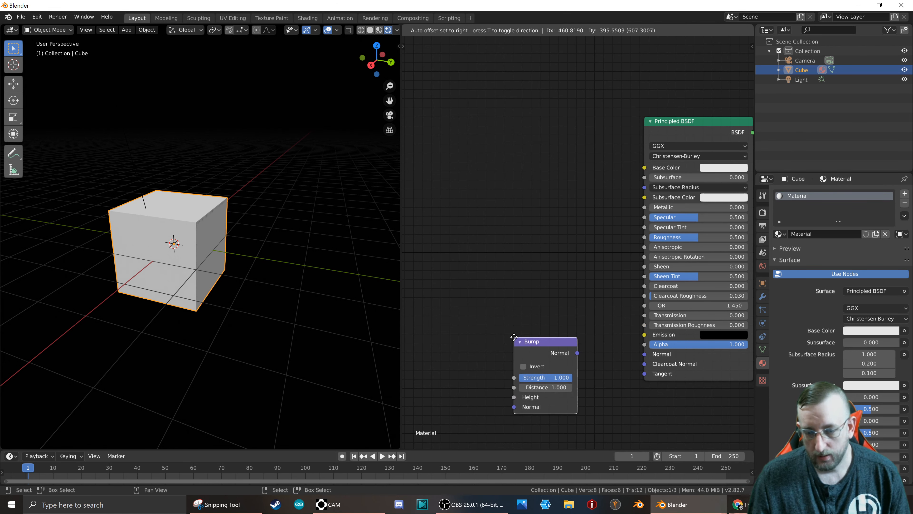
left_click(503, 342)
scroll(531, 270, "down", 2)
scroll(537, 305, "up", 2)
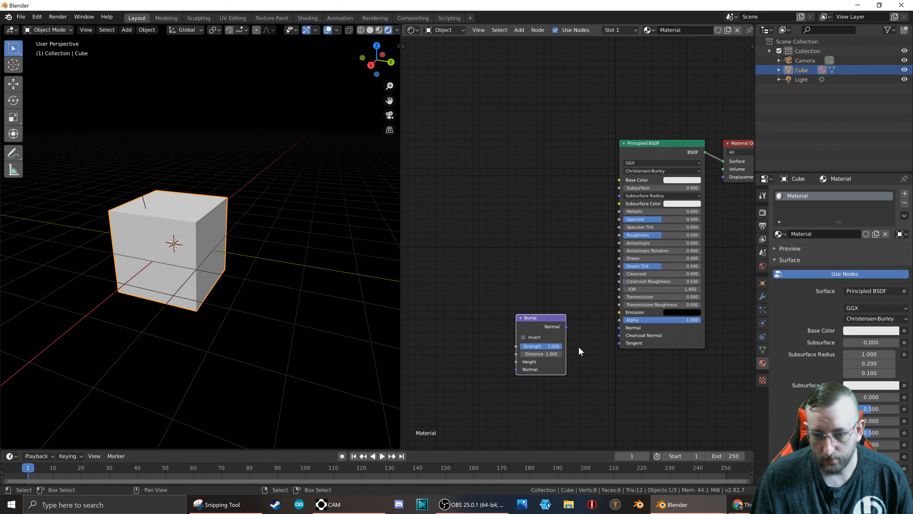
left_click_drag(567, 327, 618, 327)
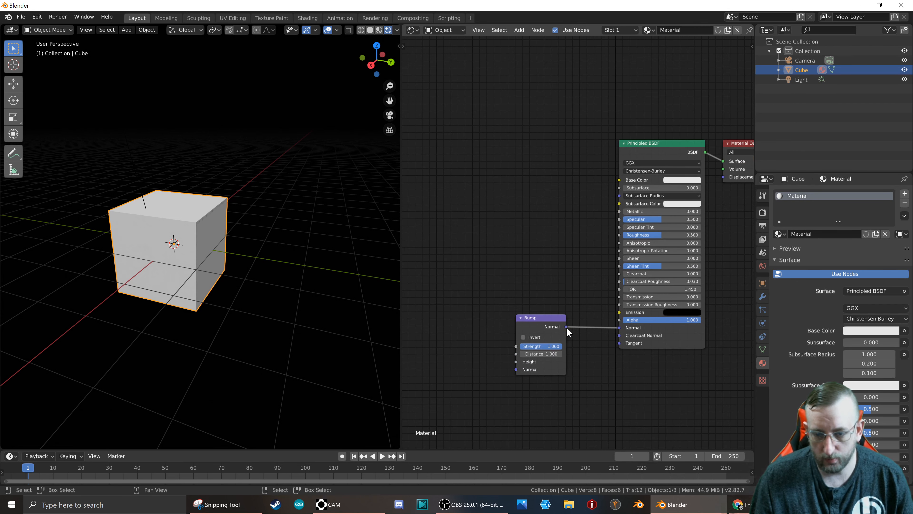
Add a Noise Texture node before the Bump node and connect its Fac output to the Bump's Height input.
middle_click_drag(495, 314, 623, 279)
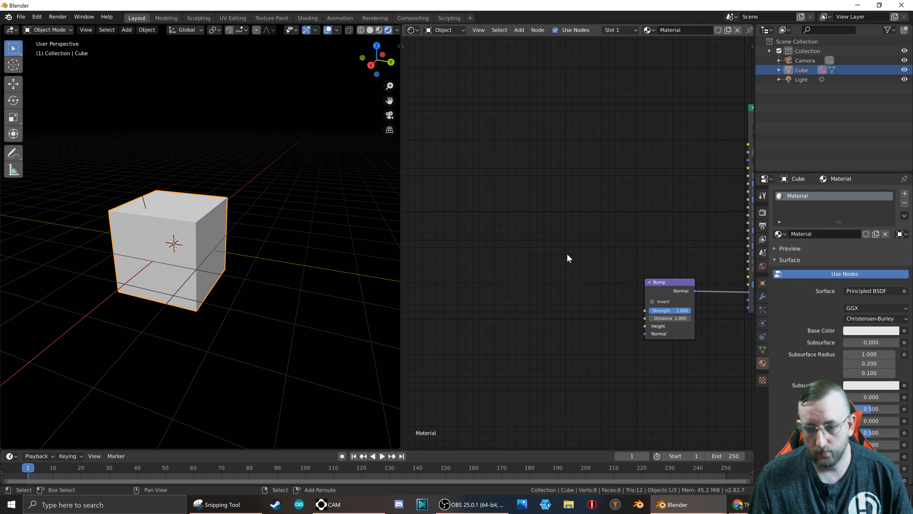
key("shift+a")
mouse_move(567, 257)
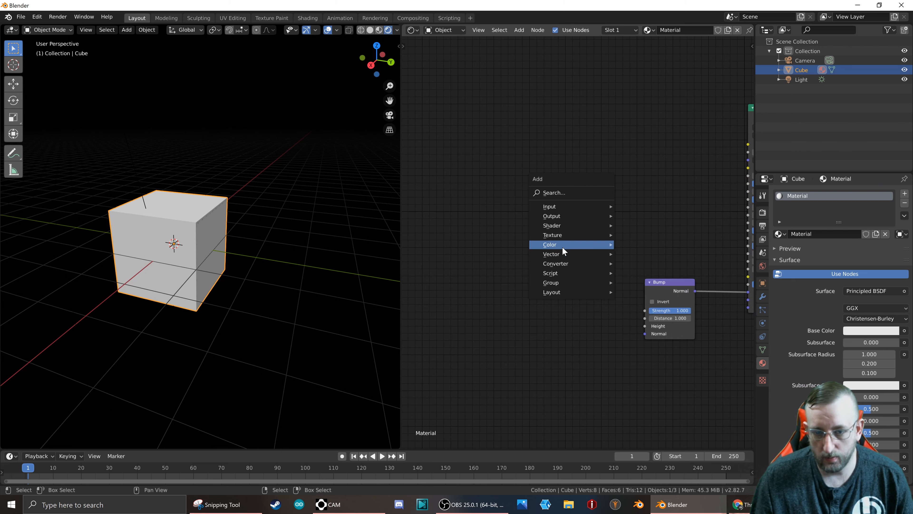
mouse_move(557, 235)
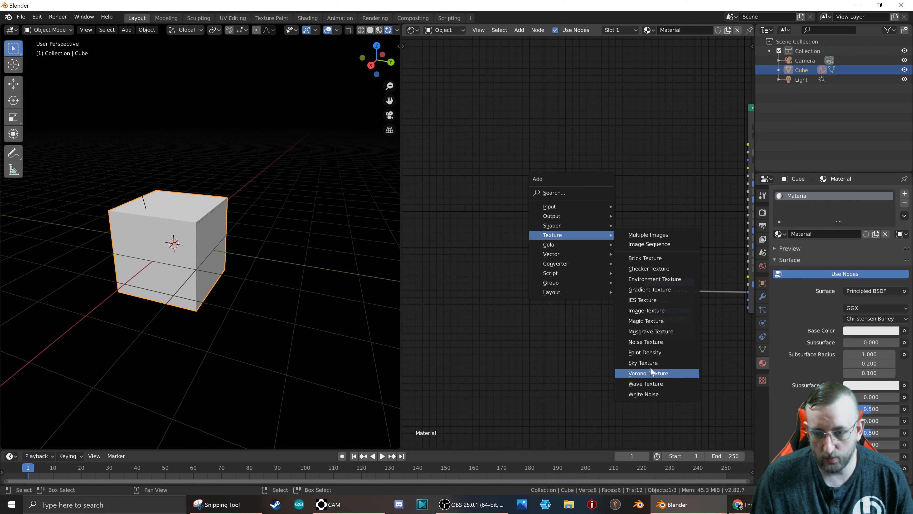
left_click(647, 341)
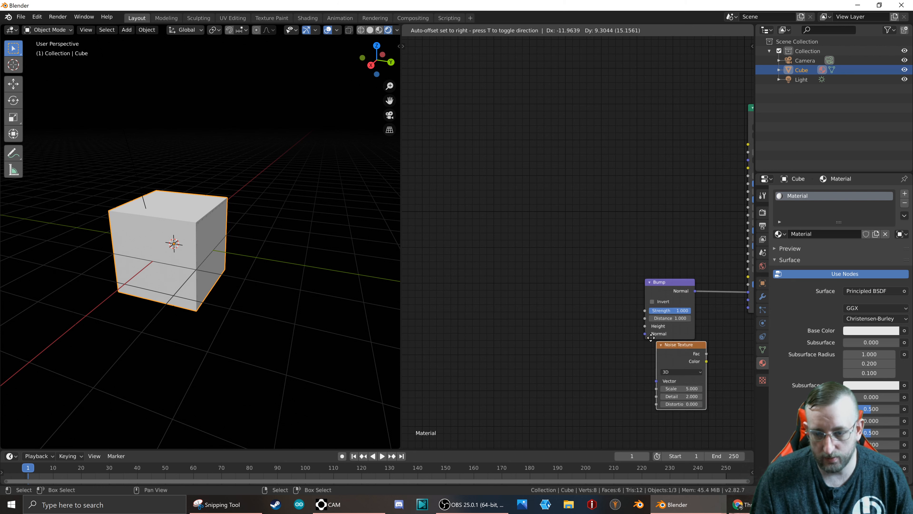
left_click(589, 297)
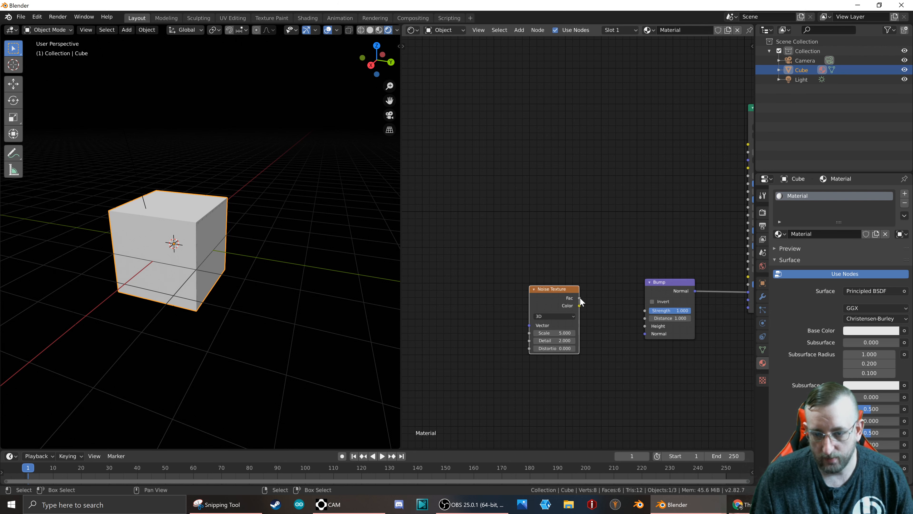
left_click_drag(579, 298, 646, 326)
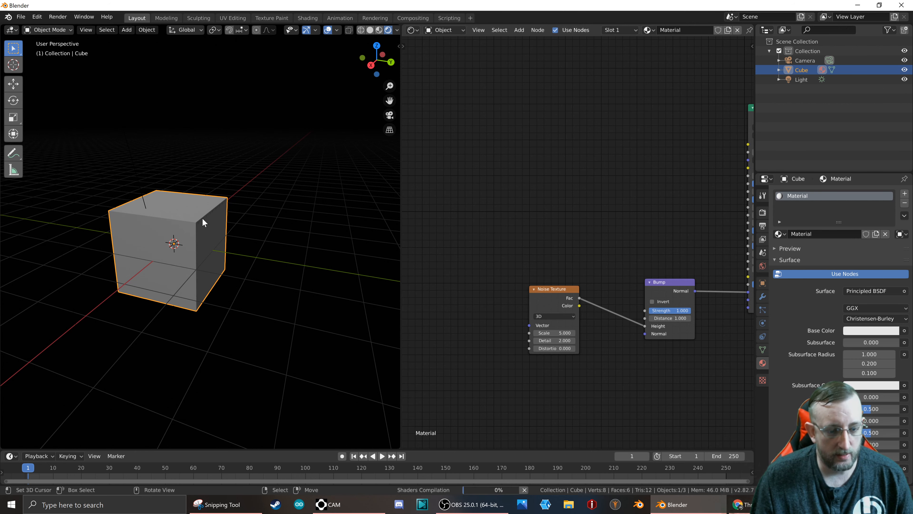
Inspect the cube's bump effect and insert a ColorRamp node on the link between the Noise Texture and Bump nodes.
scroll(202, 218, "up", 1)
middle_click_drag(146, 215, 198, 215)
middle_click_drag(265, 211, 191, 246)
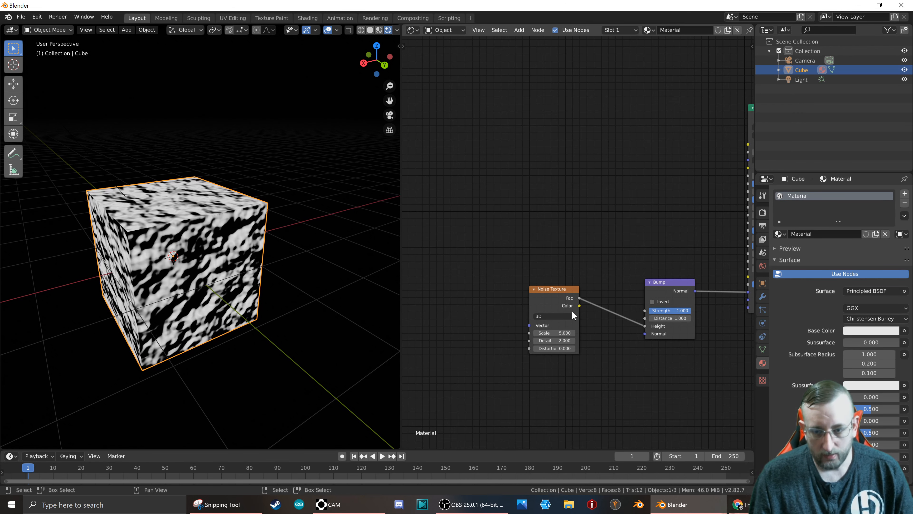
middle_click_drag(610, 341, 586, 292)
left_click_drag(514, 247, 414, 237)
key("shift+a")
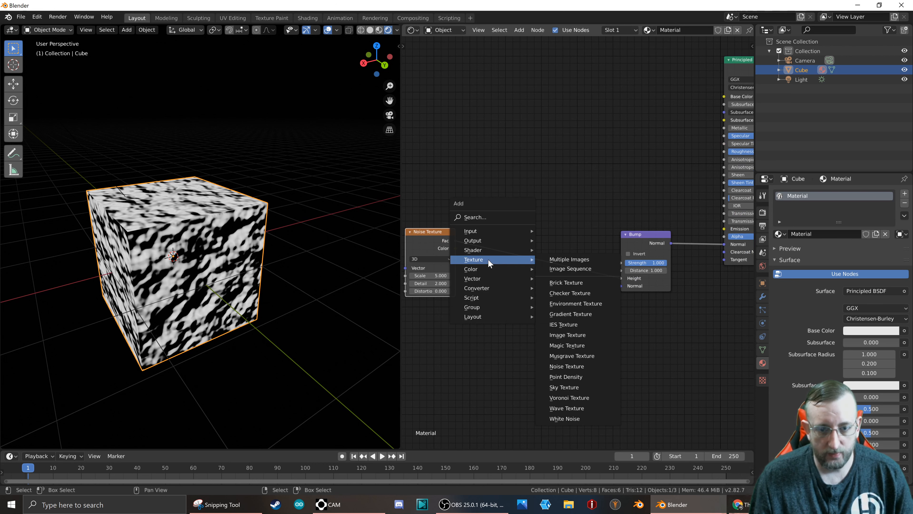
mouse_move(481, 249)
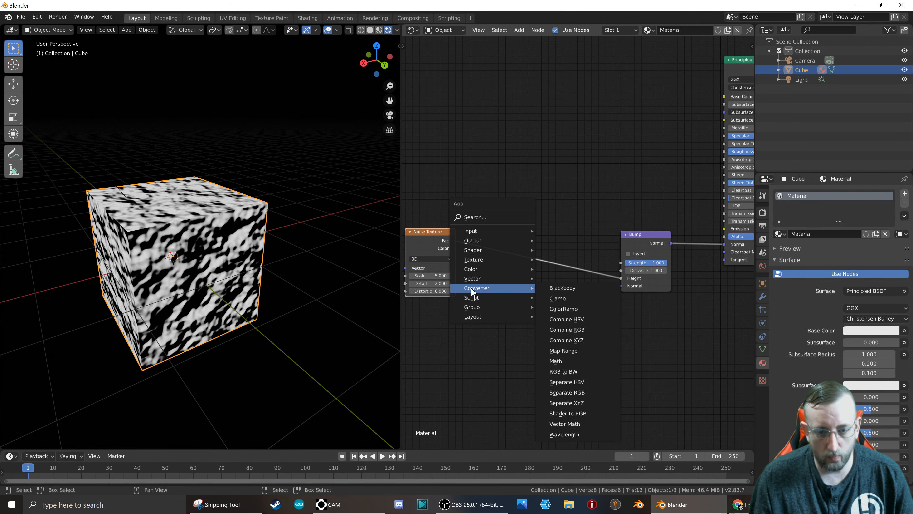
left_click(577, 310)
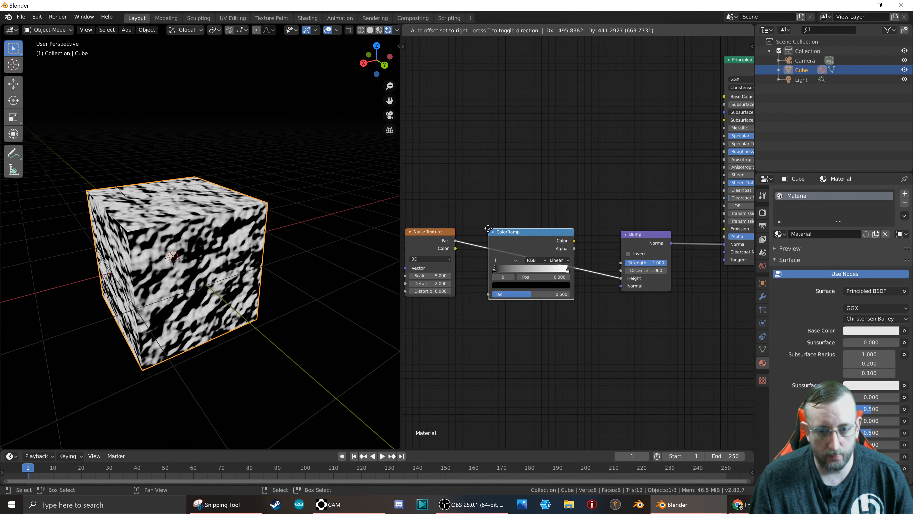
left_click(488, 228)
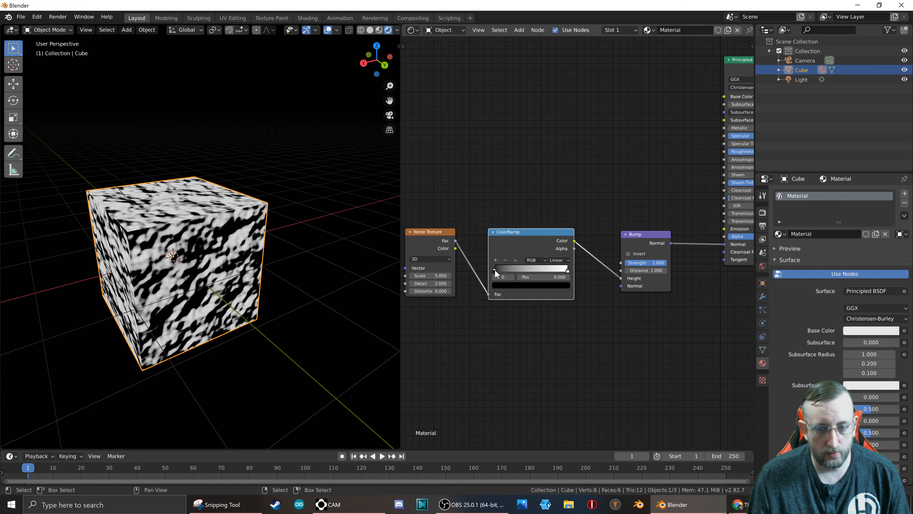
Adjust the ColorRamp stops, leaving the black stop near the start of the gradient and the white stop at 0.330.
left_click_drag(506, 269, 515, 271)
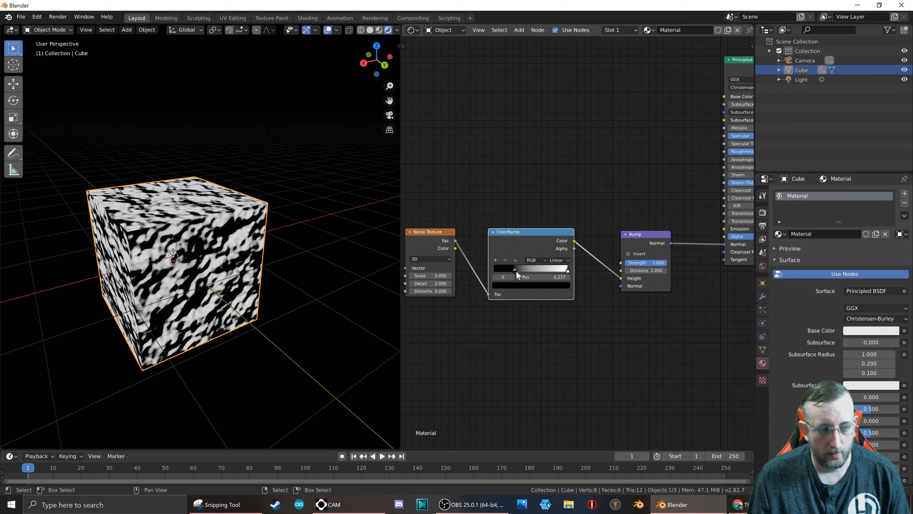
left_click_drag(562, 275, 517, 277)
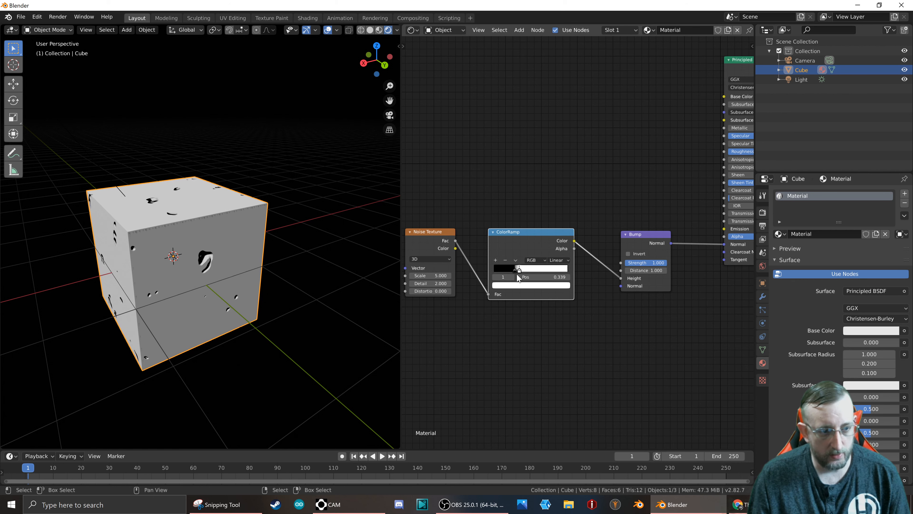
left_click(514, 269)
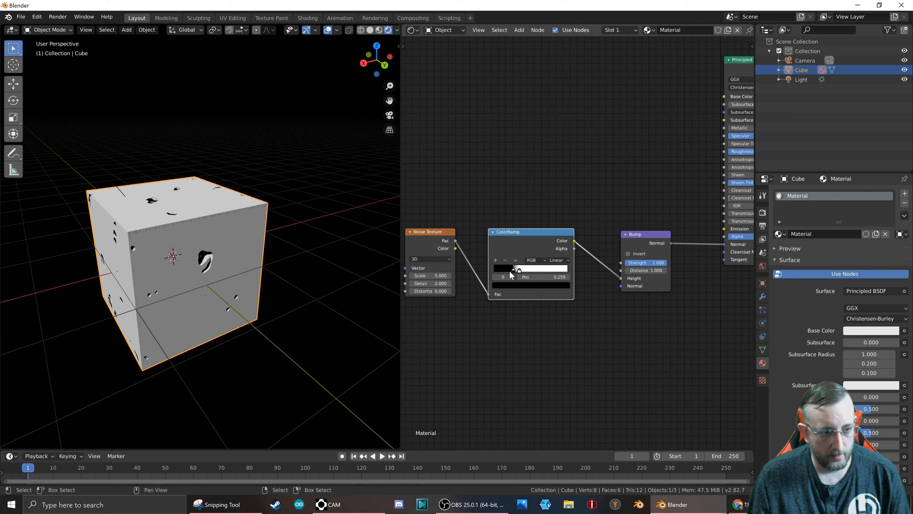
mouse_move(520, 269)
left_mouse_down()
mouse_move(510, 270)
mouse_move(540, 270)
mouse_move(520, 278)
left_mouse_up()
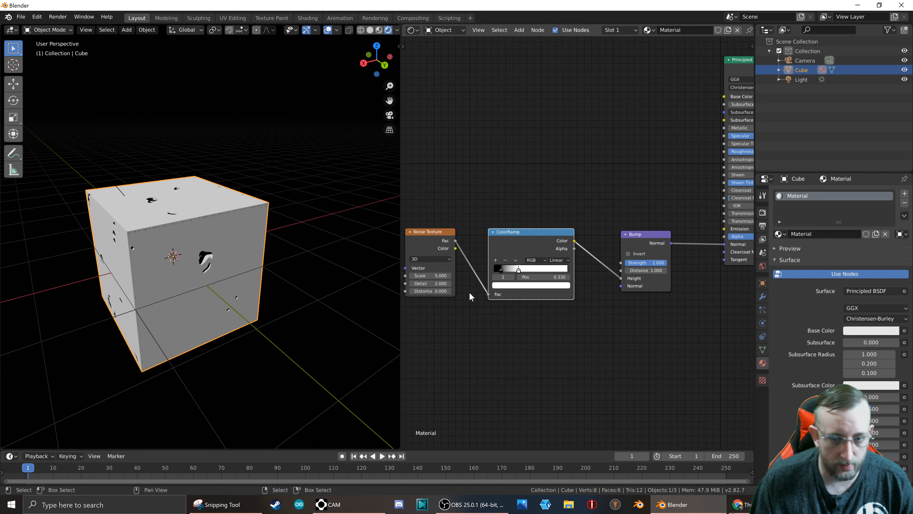
Set the Noise Texture's scale to 10 and its detail to 16.
middle_click_drag(447, 319, 570, 311)
left_click(553, 267)
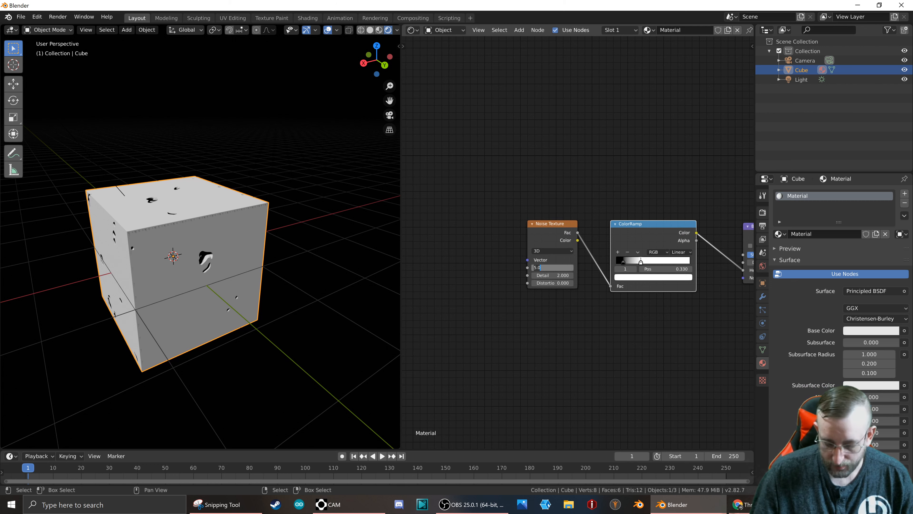
type("10")
key("Return")
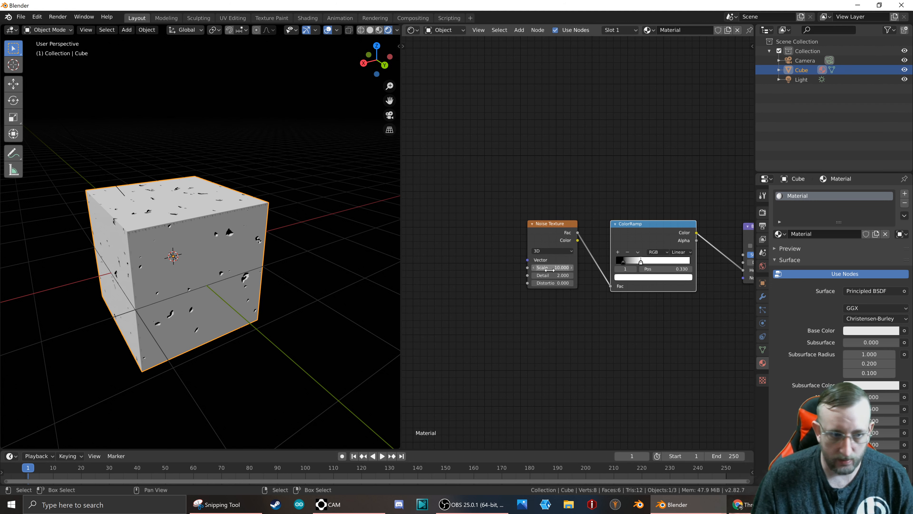
left_click(543, 276)
type("16")
key("Return")
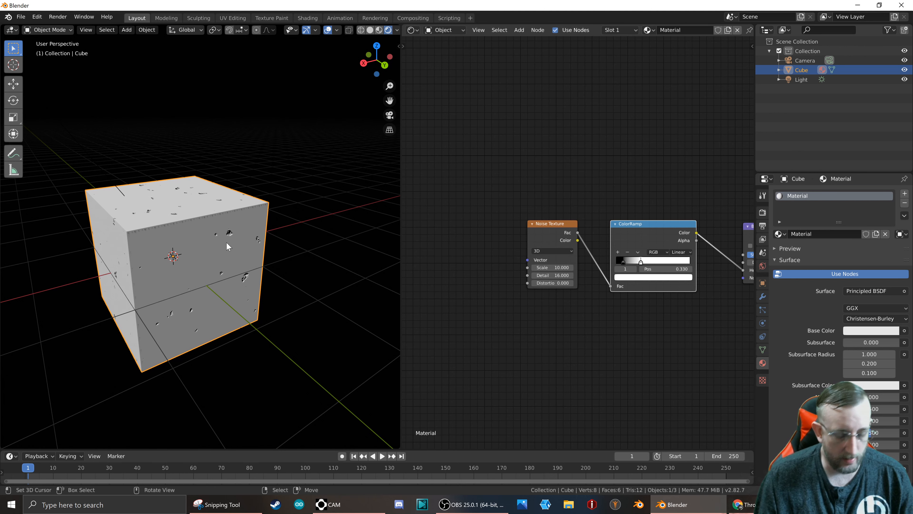
Examine the pitted details on the cube's faces from close up and from several angles.
scroll(209, 244, "up", 6)
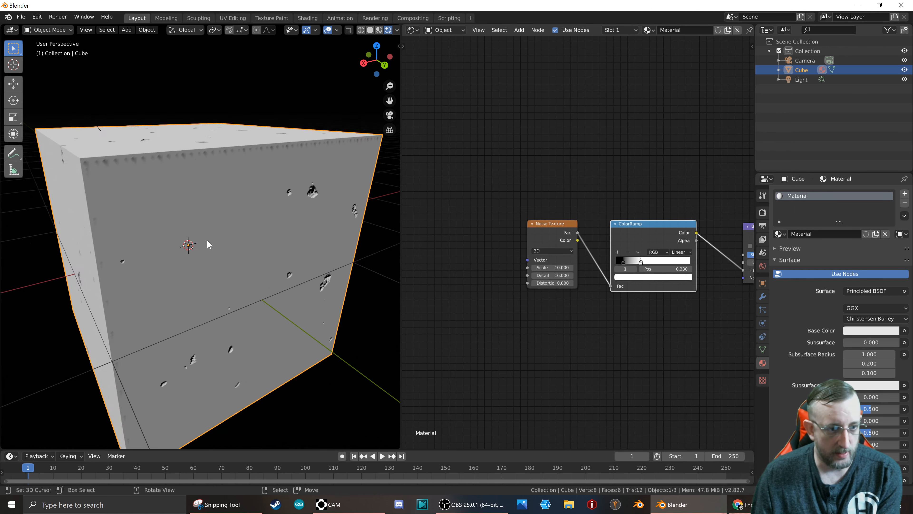
middle_click_drag(233, 264, 198, 155)
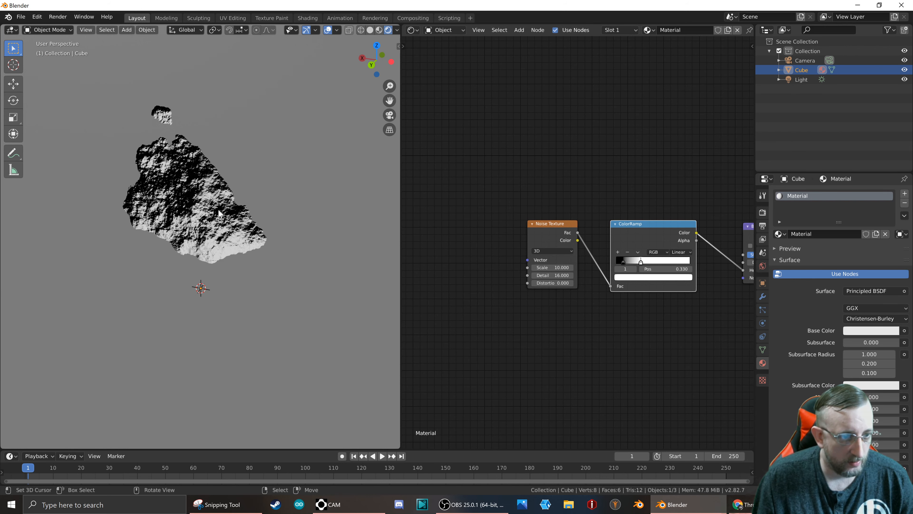
scroll(190, 192, "down", 8)
scroll(192, 183, "up", 3)
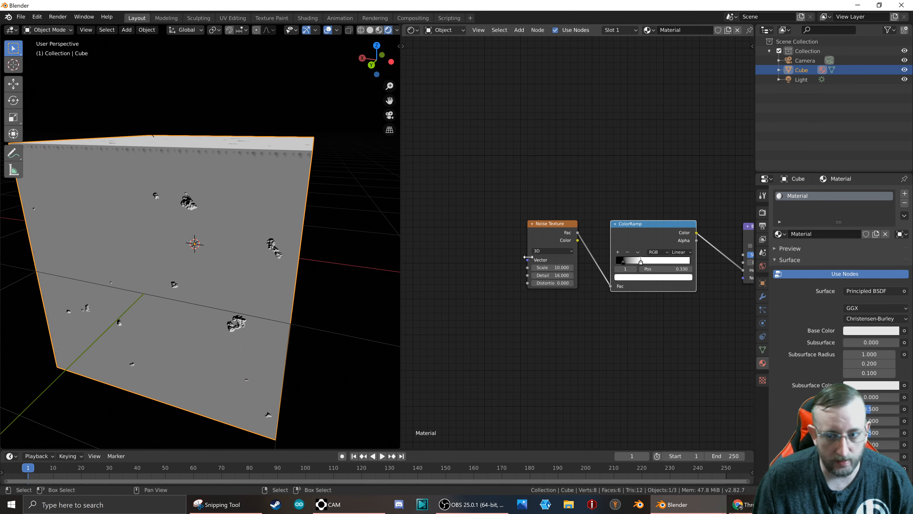
scroll(616, 265, "down", 6)
middle_click_drag(638, 203, 547, 214)
scroll(499, 256, "up", 2)
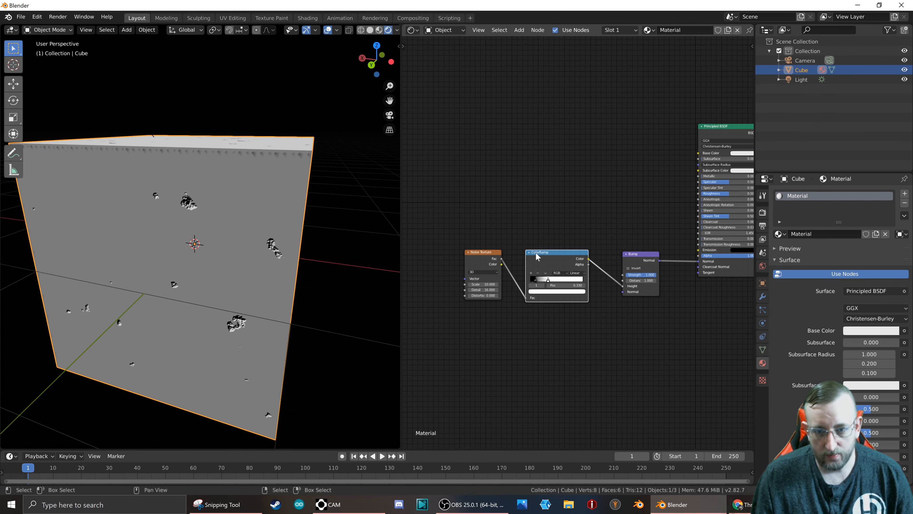
scroll(185, 203, "up", 4)
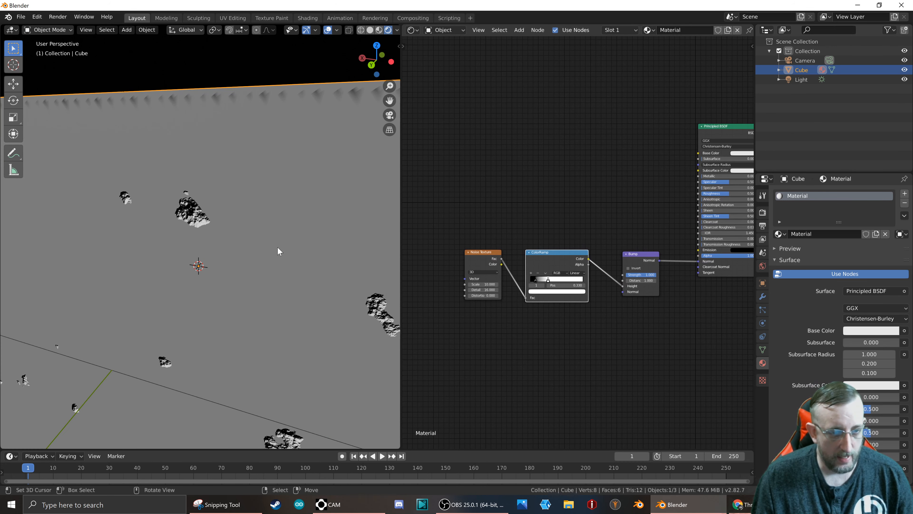
middle_click_drag(278, 250, 72, 247)
scroll(252, 283, "up", 1)
scroll(257, 279, "down", 1)
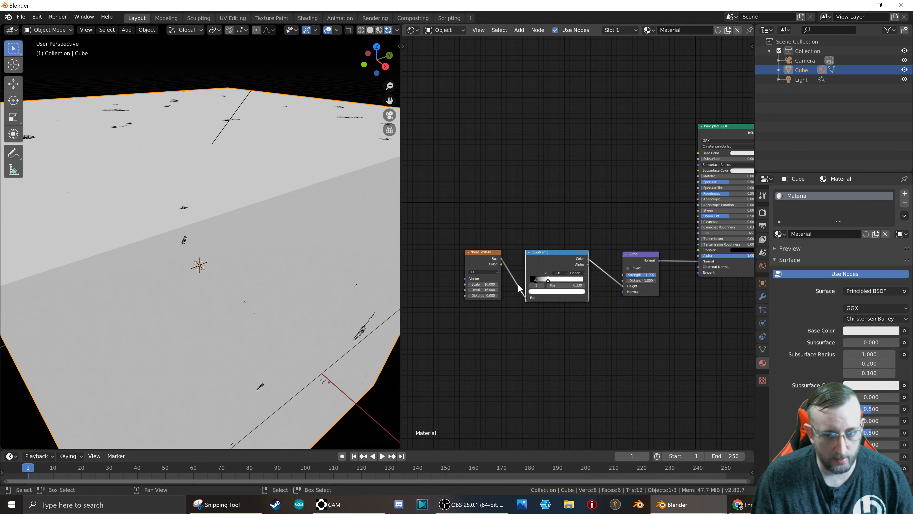
Move the ColorRamp's white stop to 0.411 and check the pits on the cube's surface.
left_click_drag(549, 283, 551, 284)
middle_click_drag(454, 296, 516, 305)
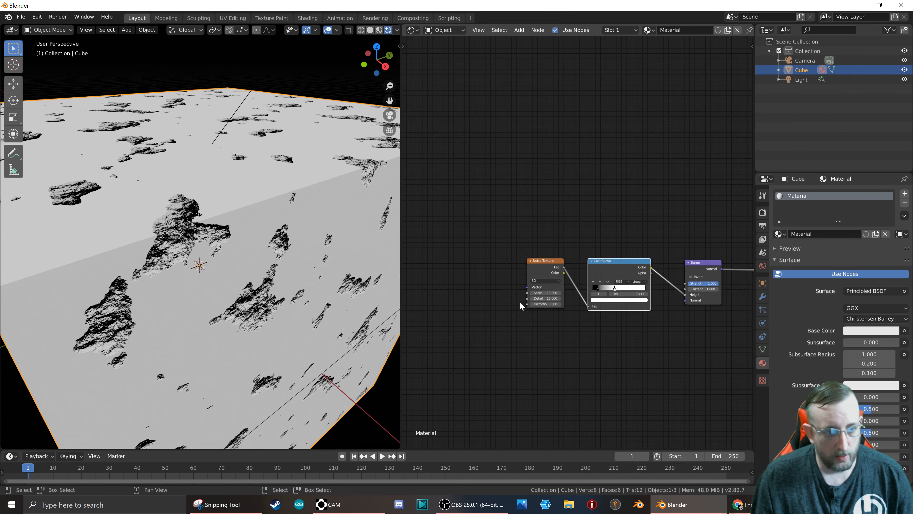
middle_click_drag(299, 209, 237, 200)
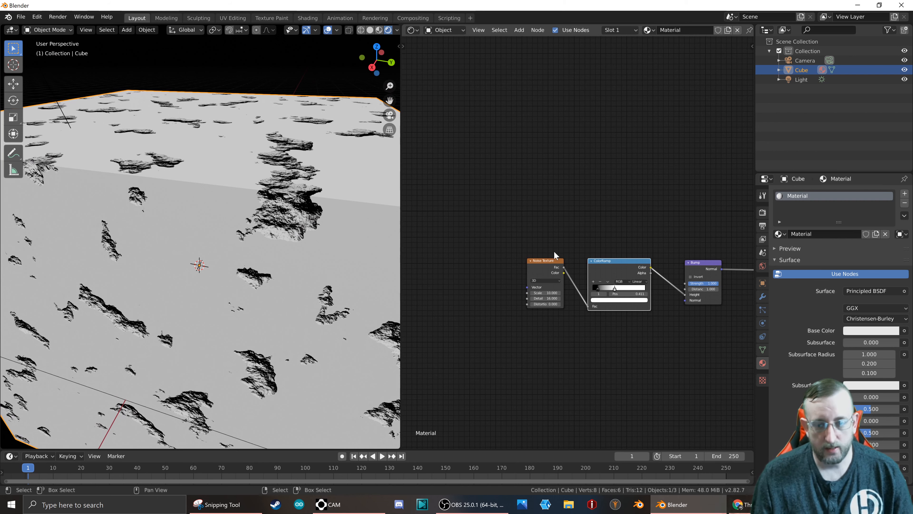
Add Texture Coordinate and Mapping nodes in front of the Noise Texture, feeding the Mapping node's Vector from the Object output.
left_click(544, 264)
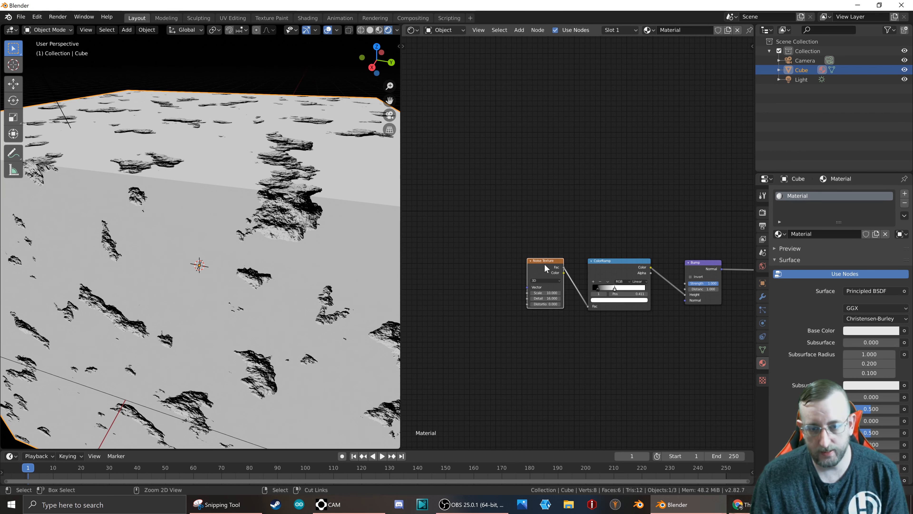
key("ctrl+t")
middle_click_drag(461, 241, 526, 223)
middle_click_drag(524, 254, 525, 253)
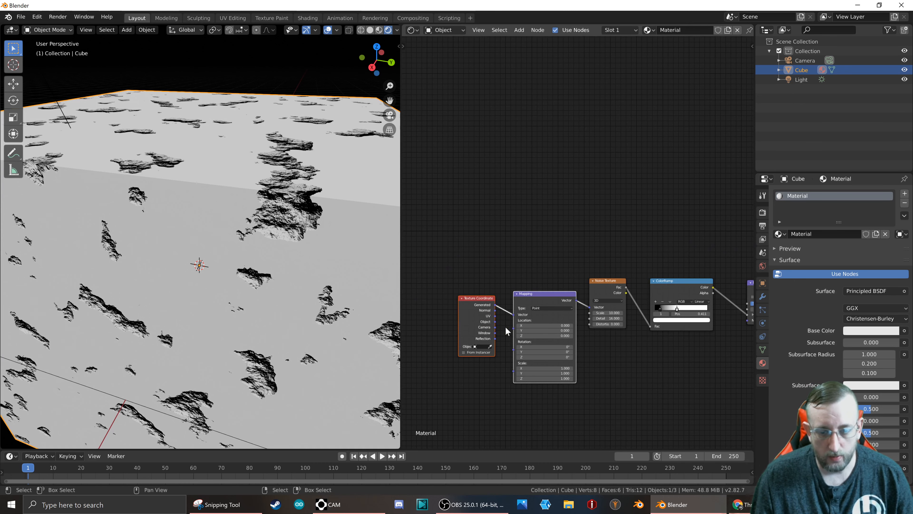
scroll(506, 319, "up", 3)
left_click_drag(490, 309, 520, 306)
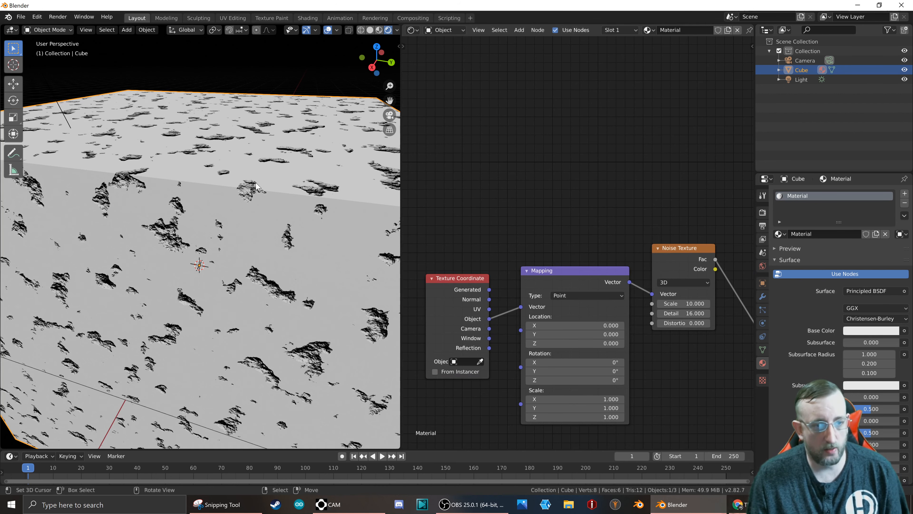
scroll(236, 205, "up", 1)
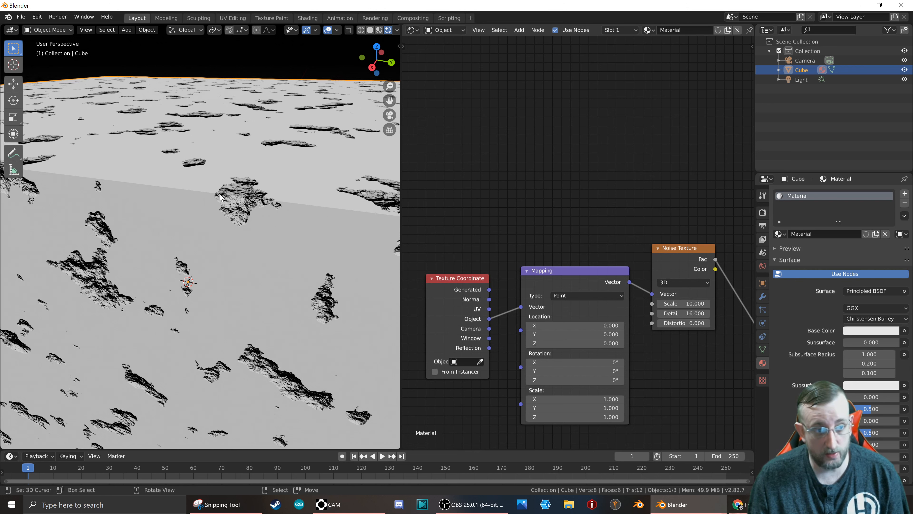
scroll(273, 182, "down", 6)
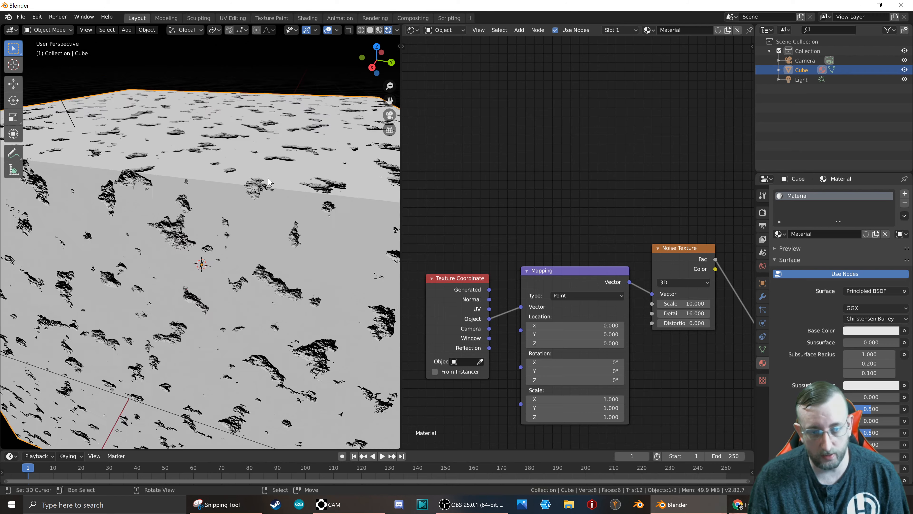
scroll(297, 184, "up", 5)
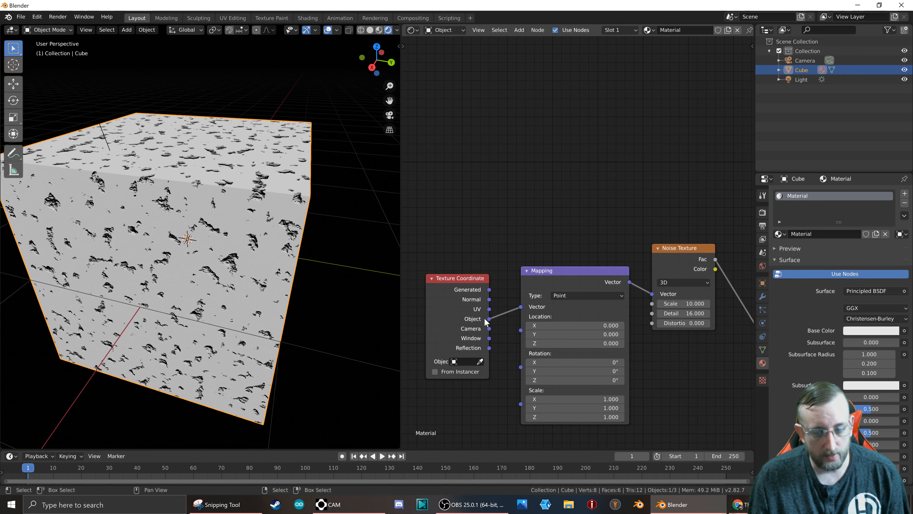
Duplicate the Noise Texture and ColorRamp nodes together and place the copies above the originals.
scroll(503, 302, "down", 4)
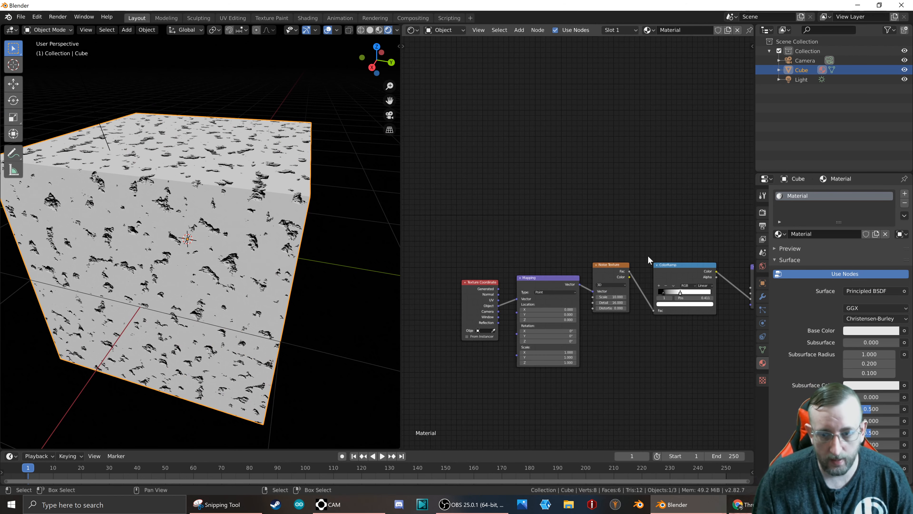
scroll(648, 252, "down", 2)
scroll(699, 242, "up", 3)
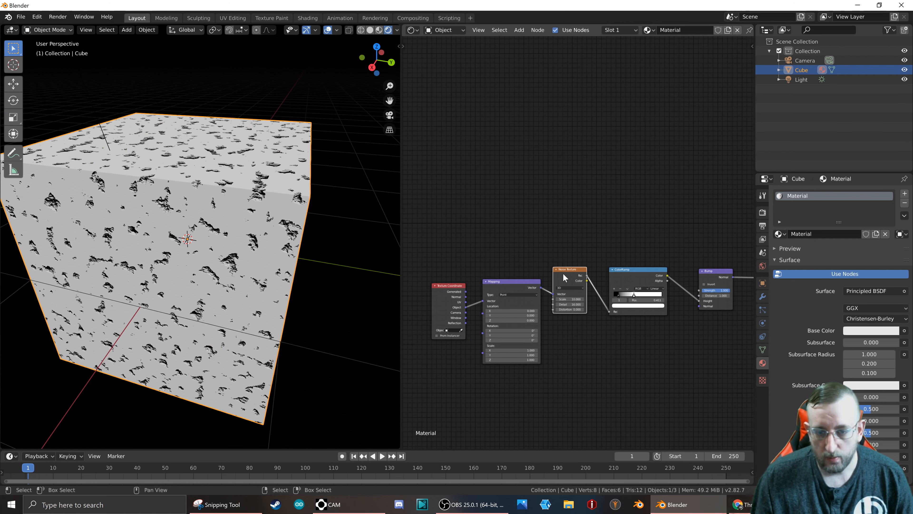
left_click(634, 272, "shift")
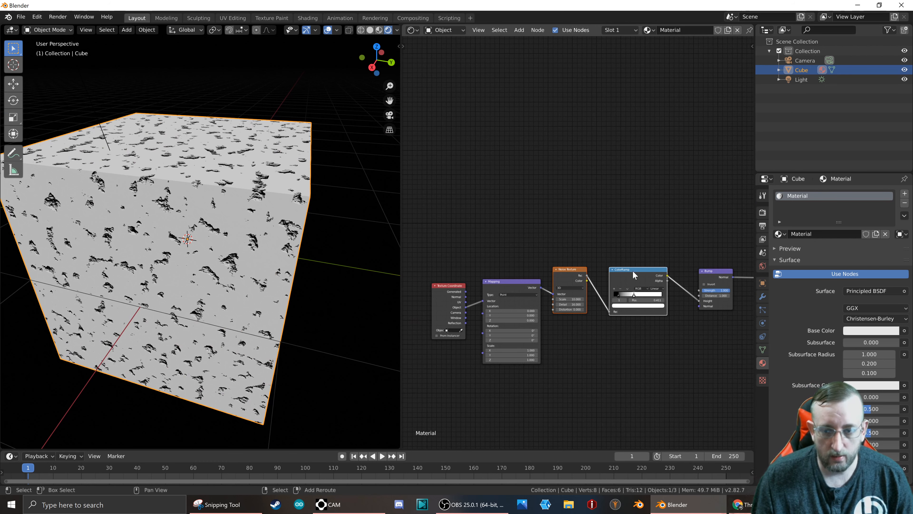
middle_click_drag(614, 202, 543, 240)
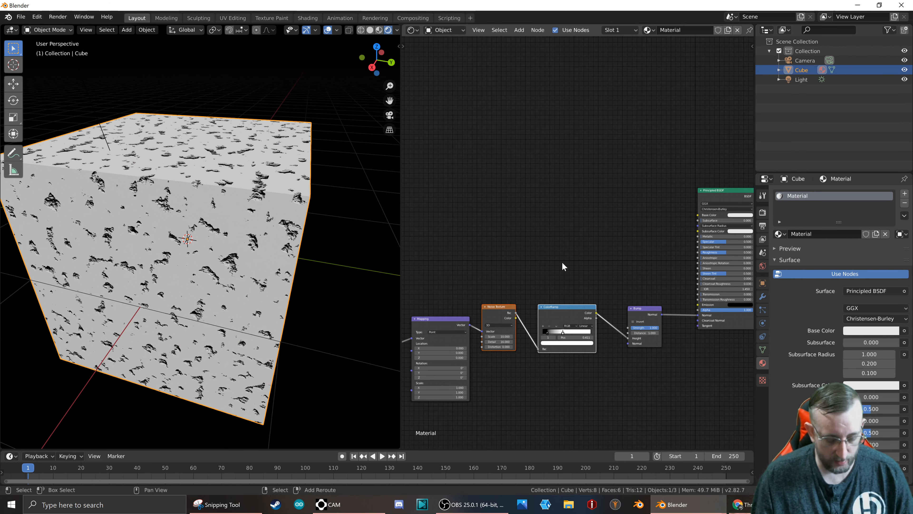
key("shift+d")
left_click(603, 156)
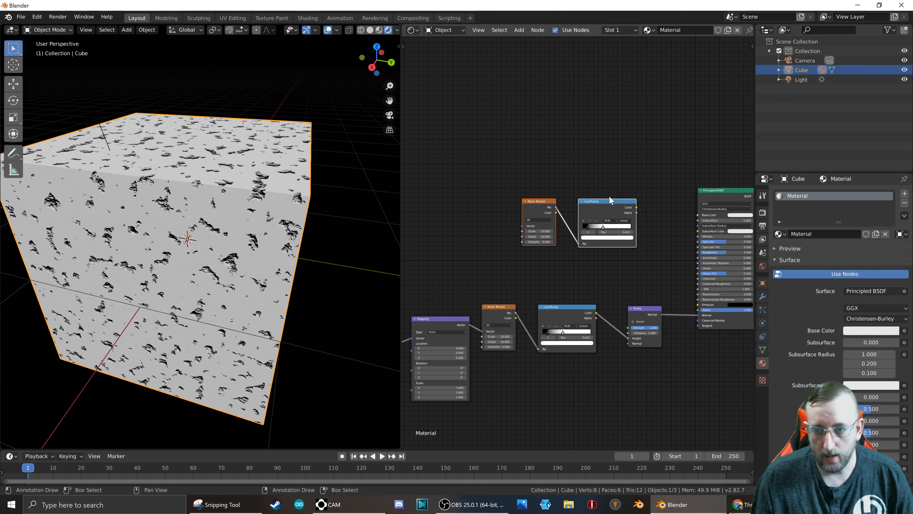
Connect the copied ColorRamp's Color to the Principled BSDF's Base Color and the Mapping node's Vector to the copied Noise Texture.
scroll(617, 203, "up", 2)
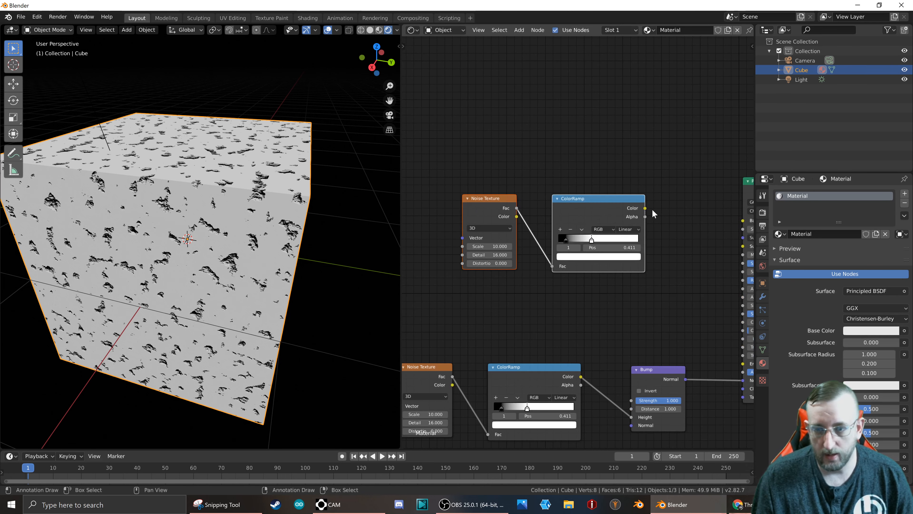
mouse_move(646, 208)
left_mouse_down()
mouse_move(697, 228)
mouse_move(743, 221)
left_mouse_up()
middle_click_drag(695, 248, 531, 250)
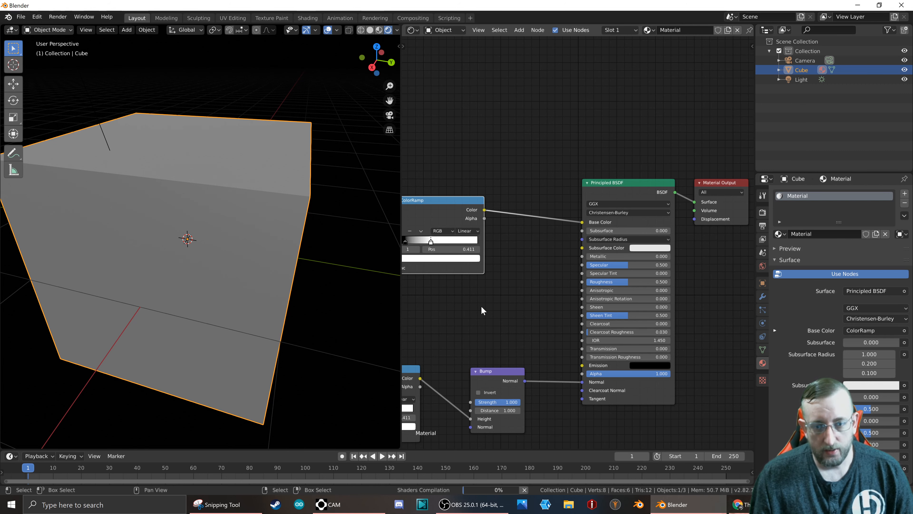
middle_click_drag(482, 306, 713, 287)
scroll(588, 293, "down", 4)
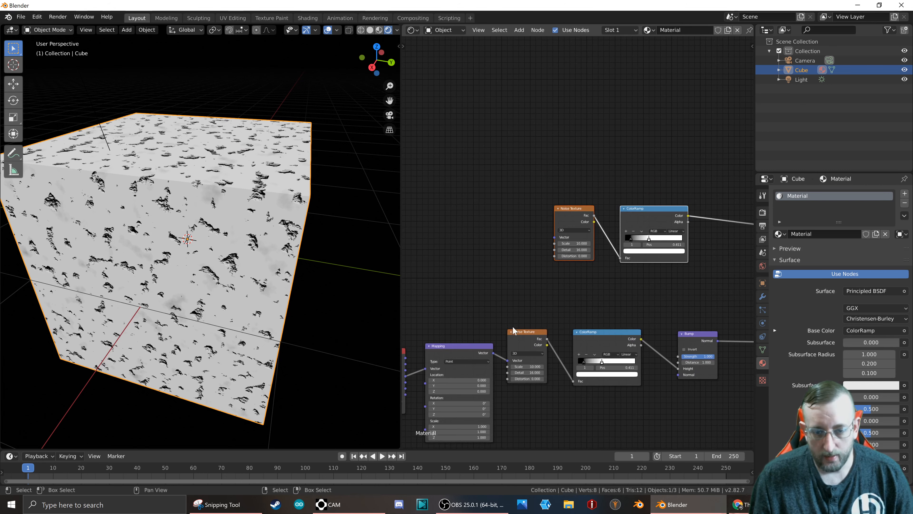
scroll(499, 339, "up", 2)
left_click_drag(491, 357, 576, 206)
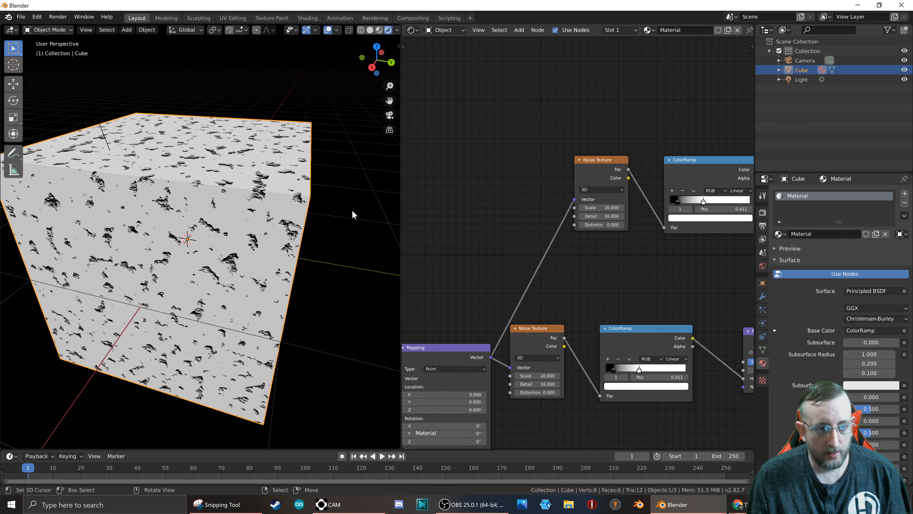
middle_click_drag(684, 166, 559, 180)
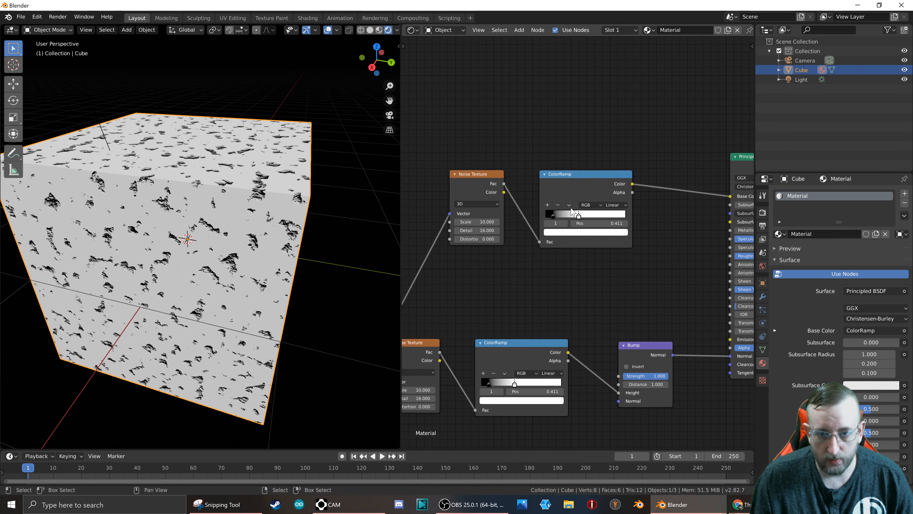
left_click(559, 180)
left_click(466, 178)
left_click(583, 191)
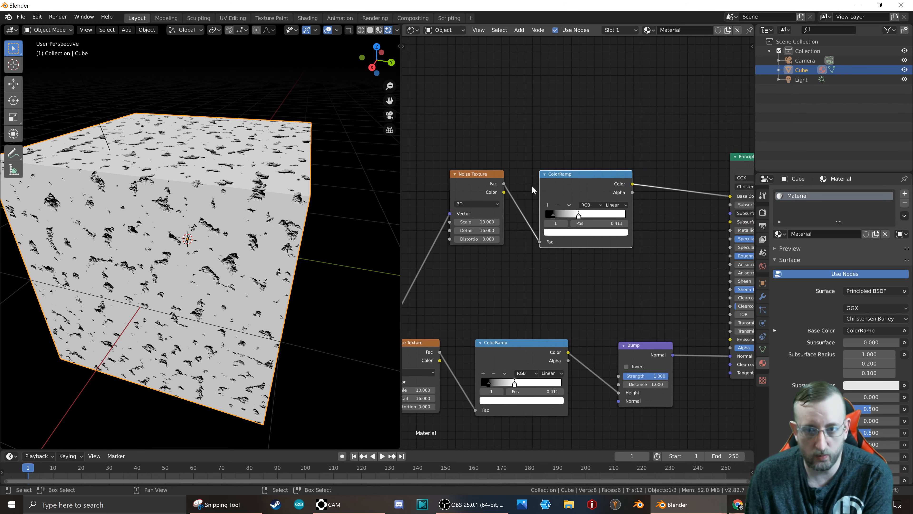
scroll(214, 202, "up", 3)
left_click(522, 359)
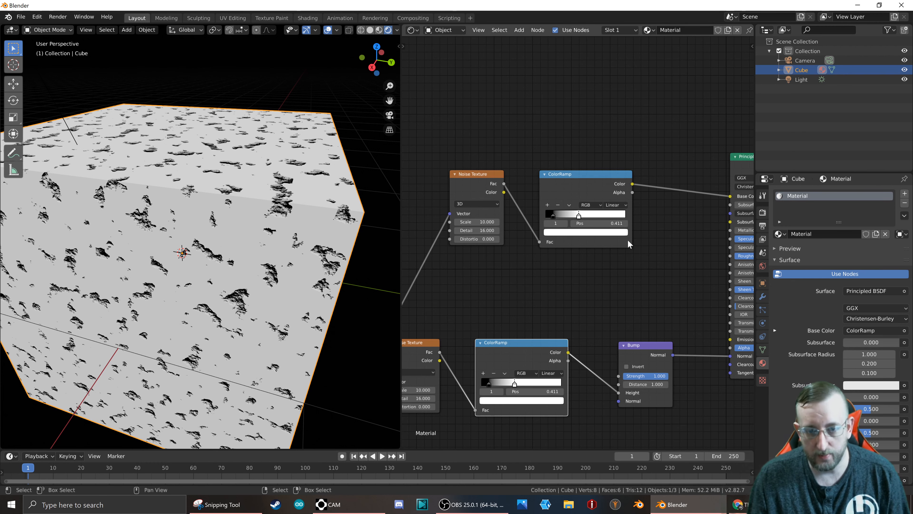
Change the black stop of the ColorRamp feeding Base Color to a reddish brown.
scroll(550, 240, "down", 2)
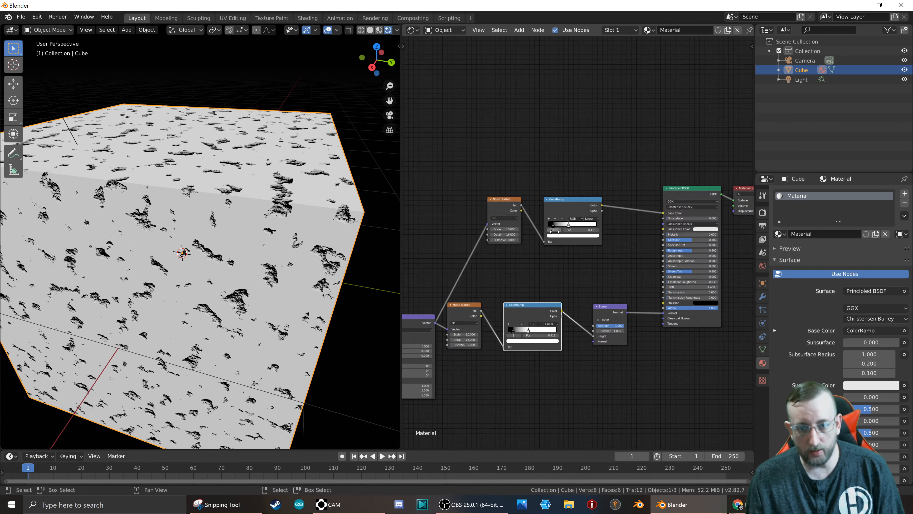
scroll(553, 211, "up", 3)
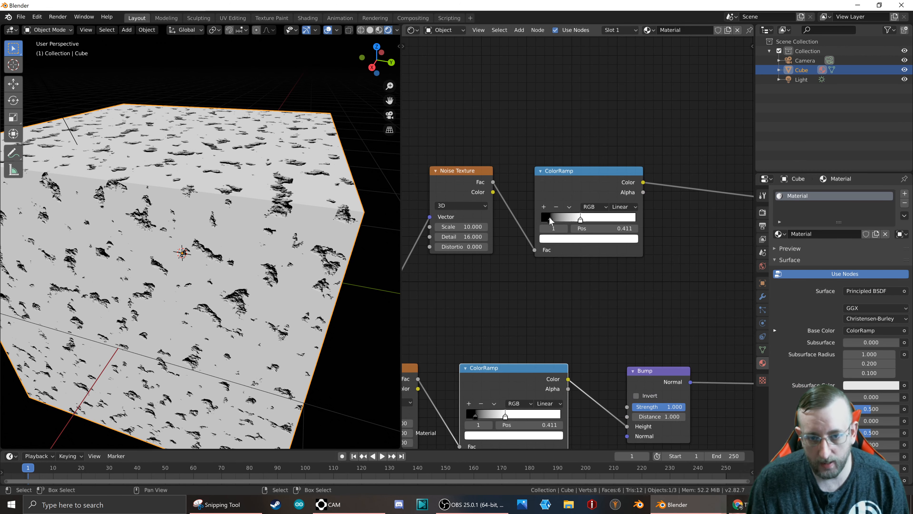
left_click(551, 219)
left_click(561, 237)
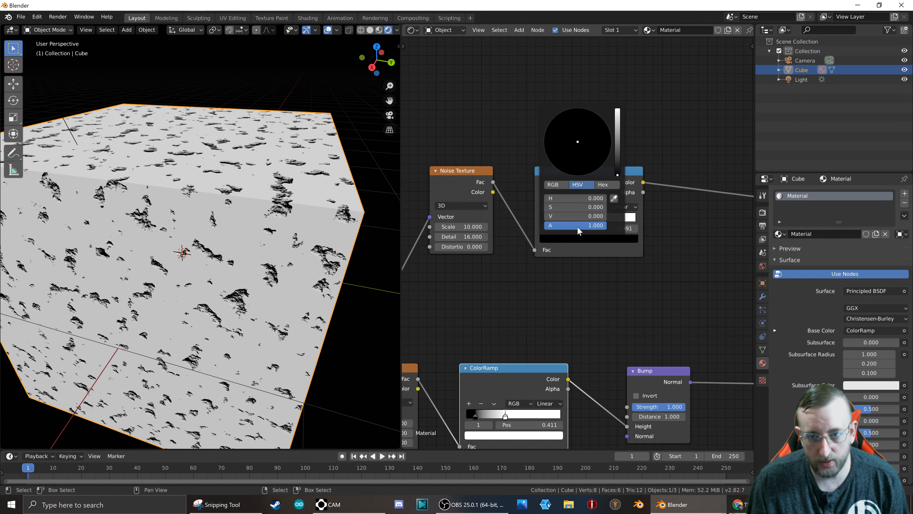
left_click_drag(616, 165, 571, 169)
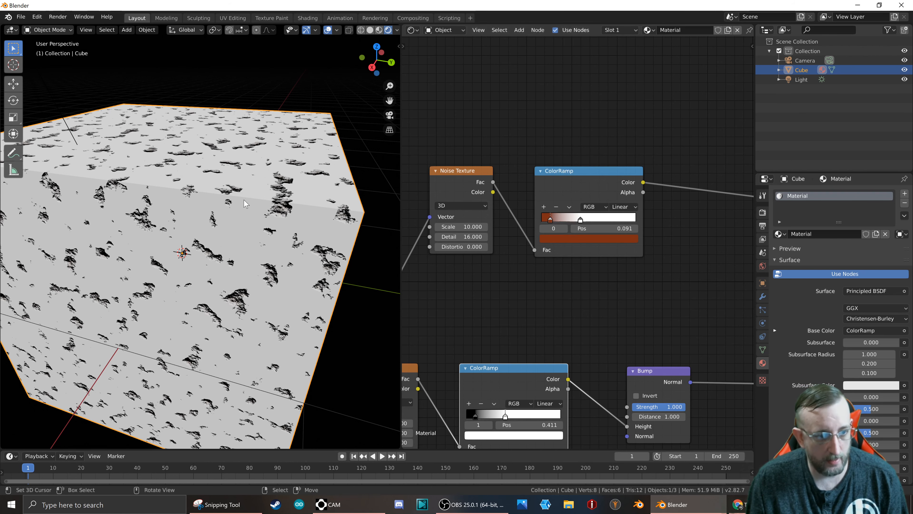
Move the Base Color ramp's white stop to 0.450 and its reddish-brown stop to 0.409 to colour the pits.
scroll(300, 216, "up", 3)
scroll(300, 216, "down", 2)
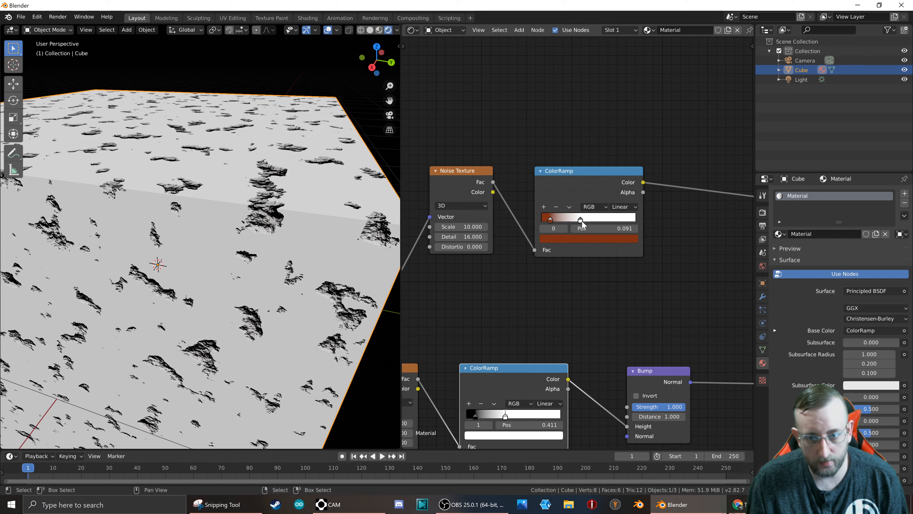
mouse_move(580, 219)
left_mouse_down()
mouse_move(555, 220)
mouse_move(591, 223)
left_mouse_up()
scroll(579, 221, "up", 2)
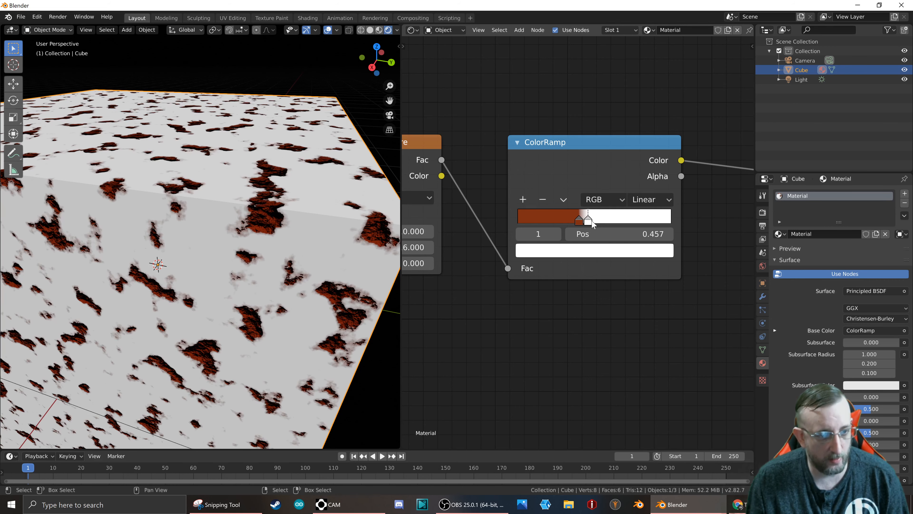
scroll(293, 291, "up", 4)
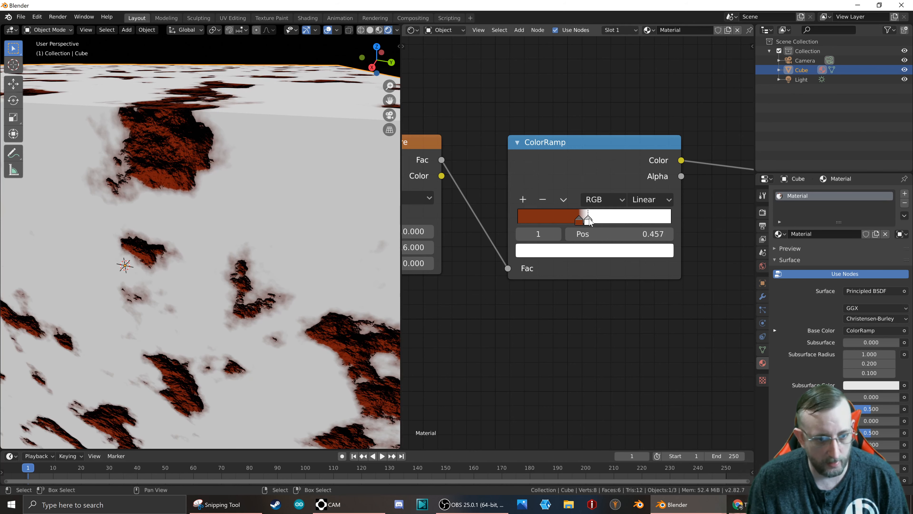
left_click_drag(590, 221, 588, 223)
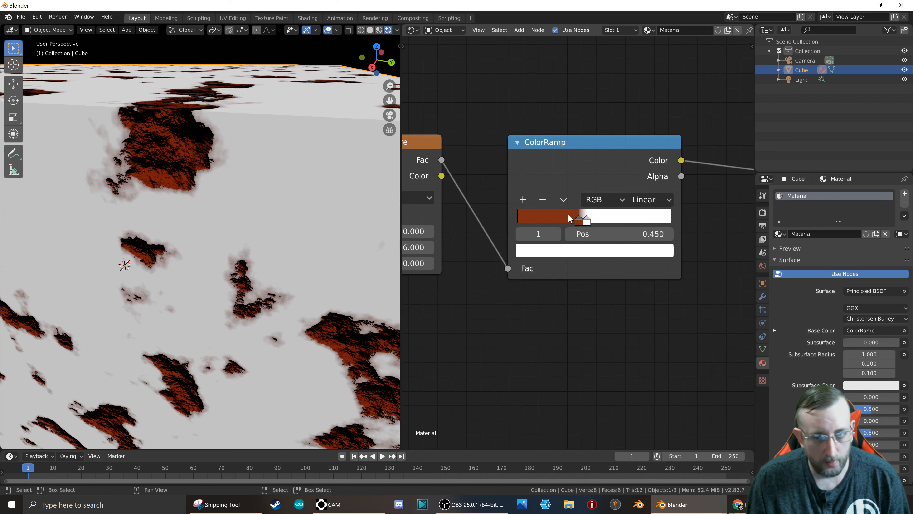
left_click_drag(578, 220, 581, 219)
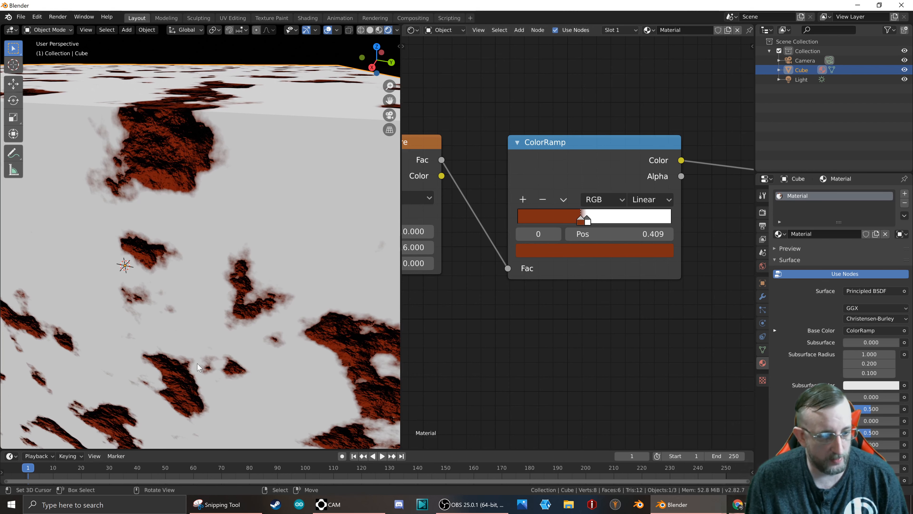
Add a stop to the Base Color ramp, place it at 0.155 and make it a dark olive brown.
left_click(525, 199)
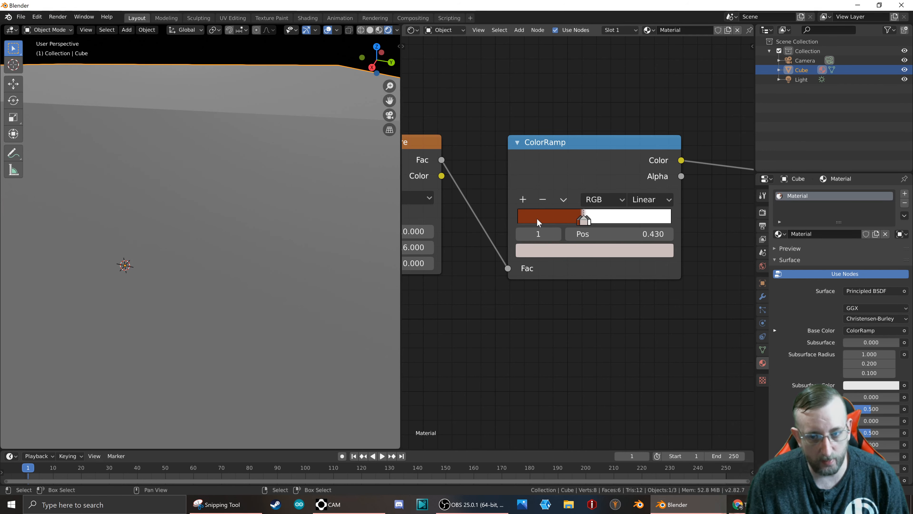
mouse_move(540, 216)
left_mouse_down()
mouse_move(573, 218)
mouse_move(542, 219)
left_mouse_up()
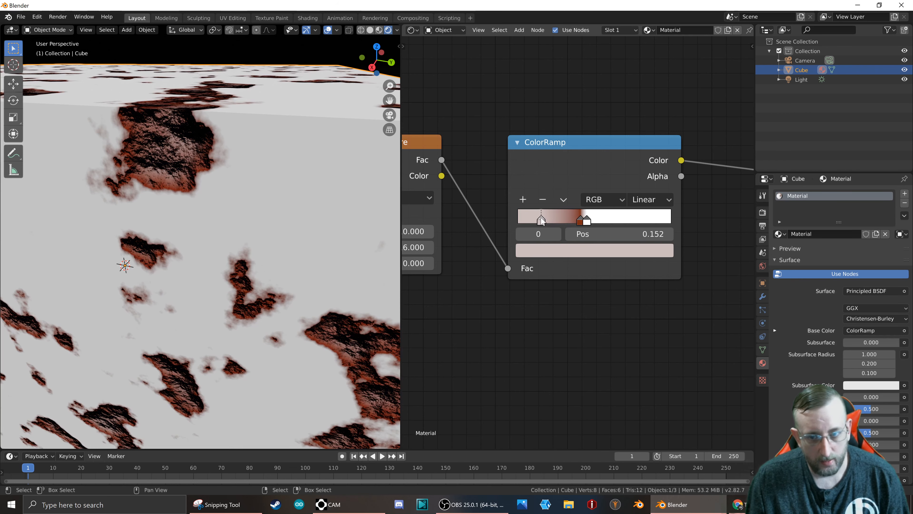
left_click(560, 247)
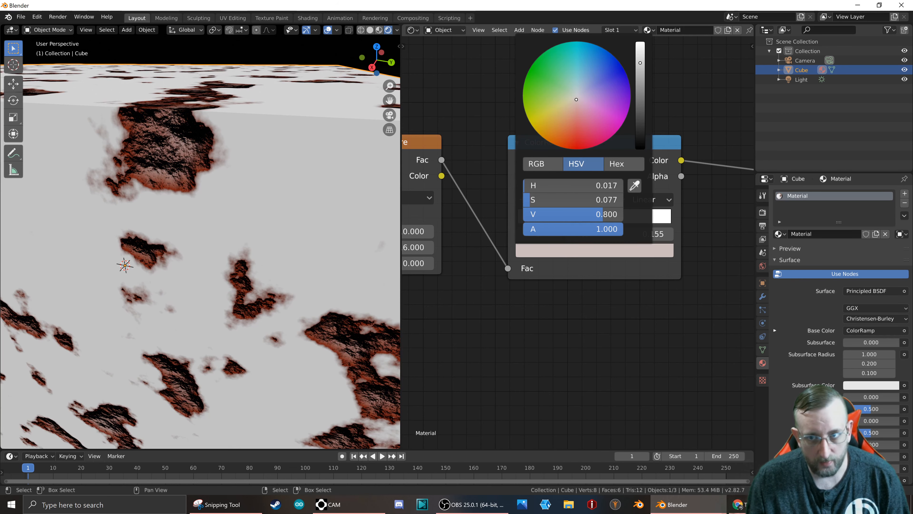
left_click_drag(602, 214, 556, 214)
left_click_drag(585, 108, 552, 120)
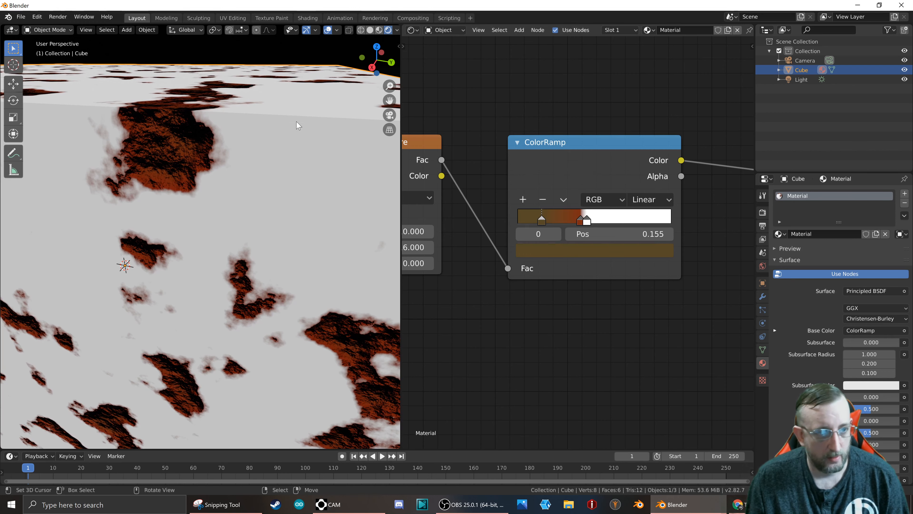
Add a stop to the Base Color ramp at 0.282 and make it a very dark red with HSV 0.006, 0.795, 0.108.
scroll(273, 216, "down", 5)
scroll(294, 252, "up", 6)
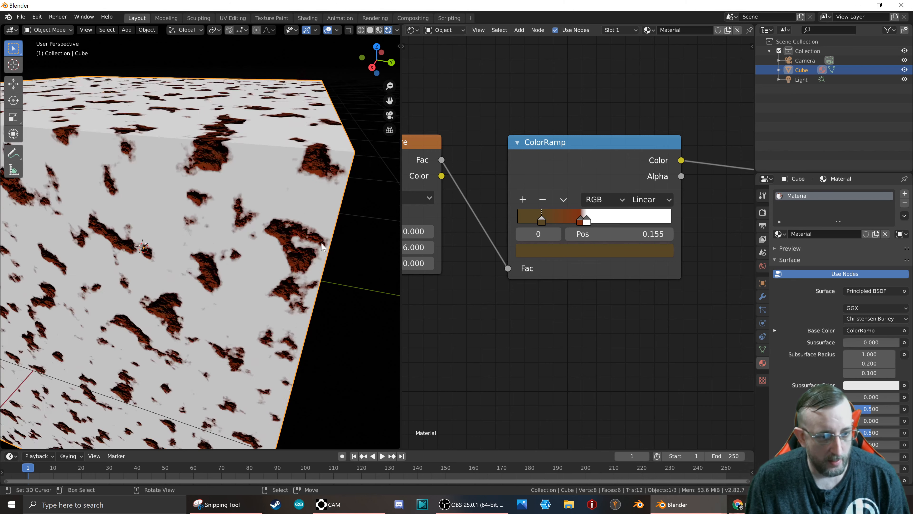
scroll(261, 261, "down", 5)
scroll(263, 261, "up", 5)
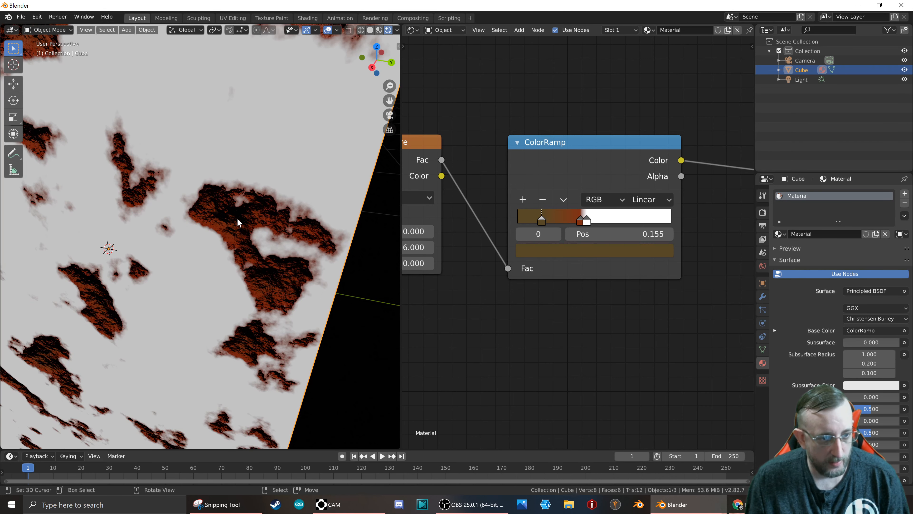
left_click(552, 248)
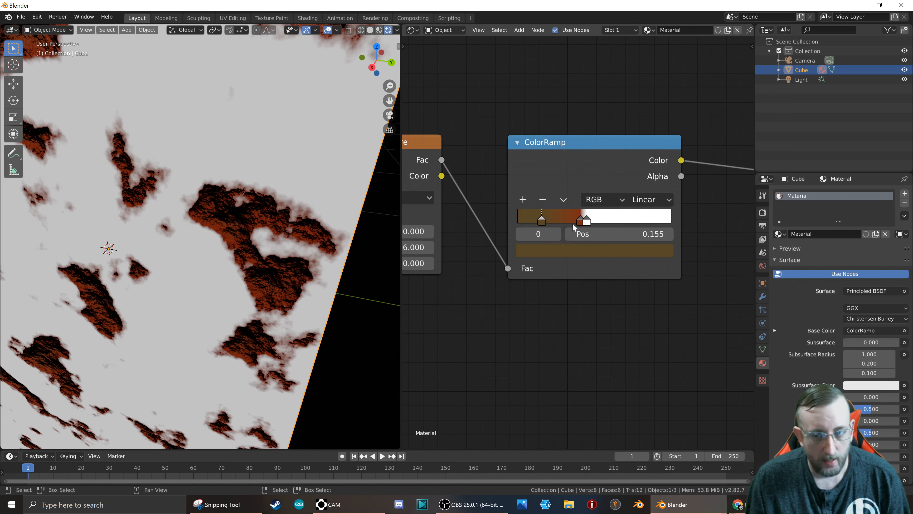
left_click(523, 199)
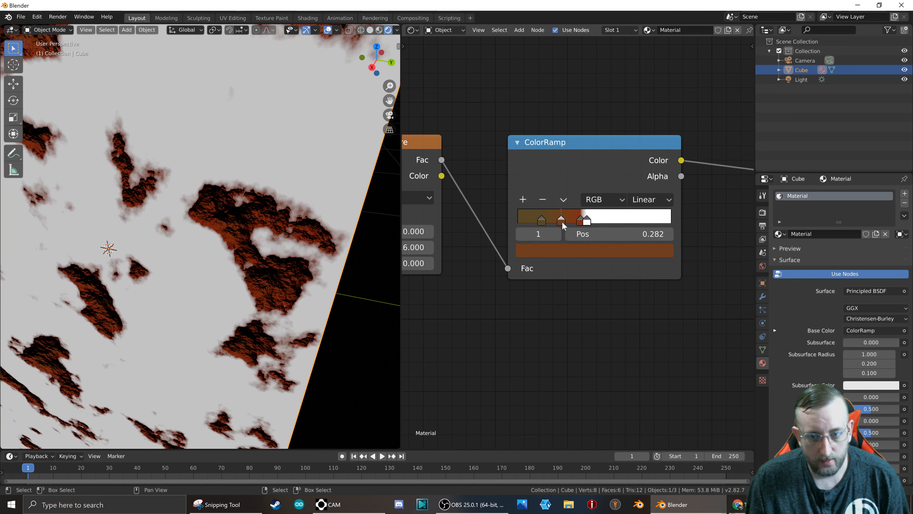
left_click(568, 251)
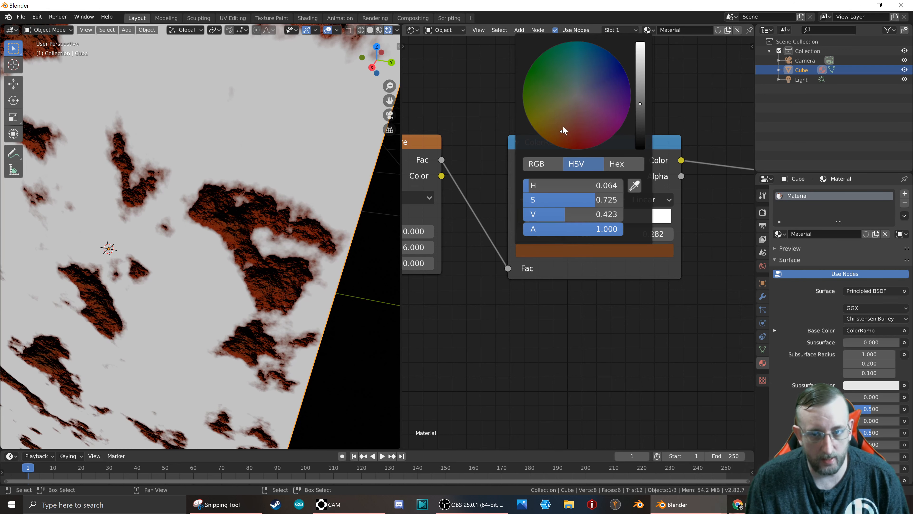
mouse_move(559, 131)
left_mouse_down()
mouse_move(543, 79)
mouse_move(565, 90)
mouse_move(592, 79)
mouse_move(573, 69)
mouse_move(590, 79)
mouse_move(568, 81)
mouse_move(575, 138)
left_mouse_up()
left_click_drag(639, 104, 639, 144)
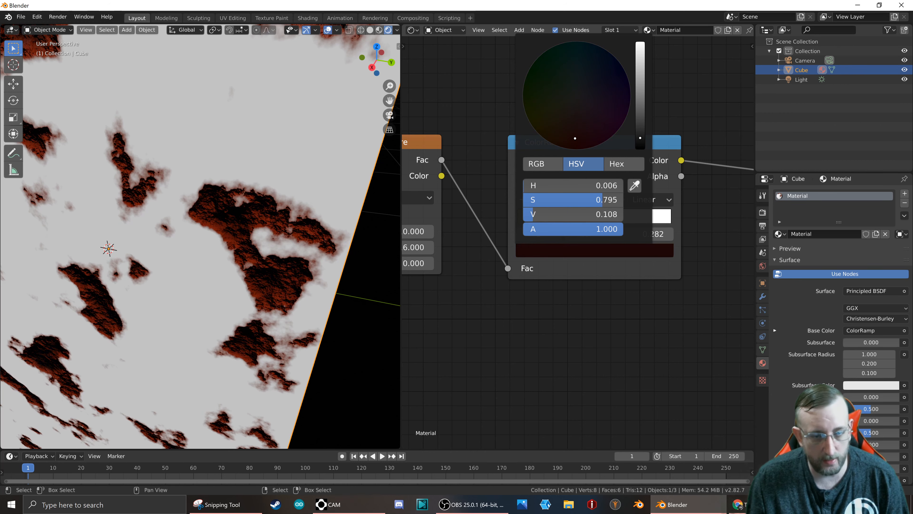
Give the Base Color ramp's white stop a barely tinted off-white with HSV 0.801, 0.014, 1.000.
middle_click_drag(119, 347, 191, 295)
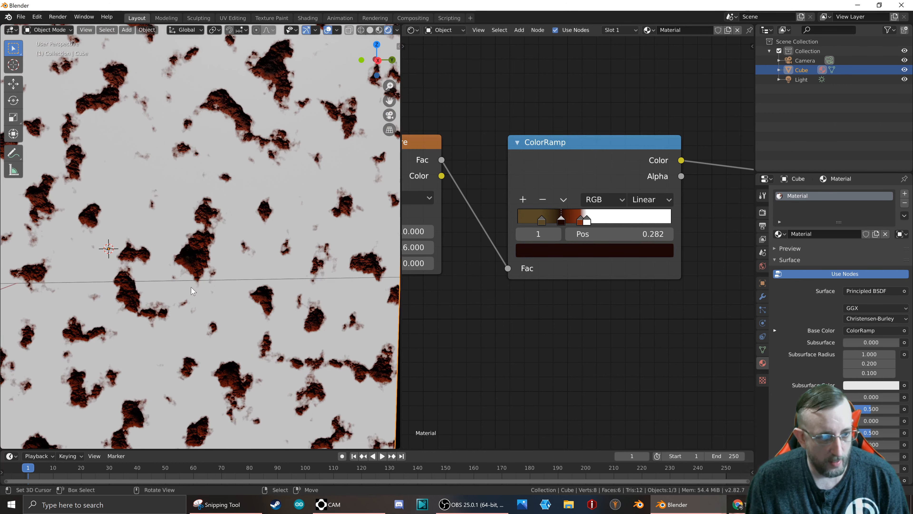
scroll(194, 277, "down", 4)
scroll(99, 240, "up", 4)
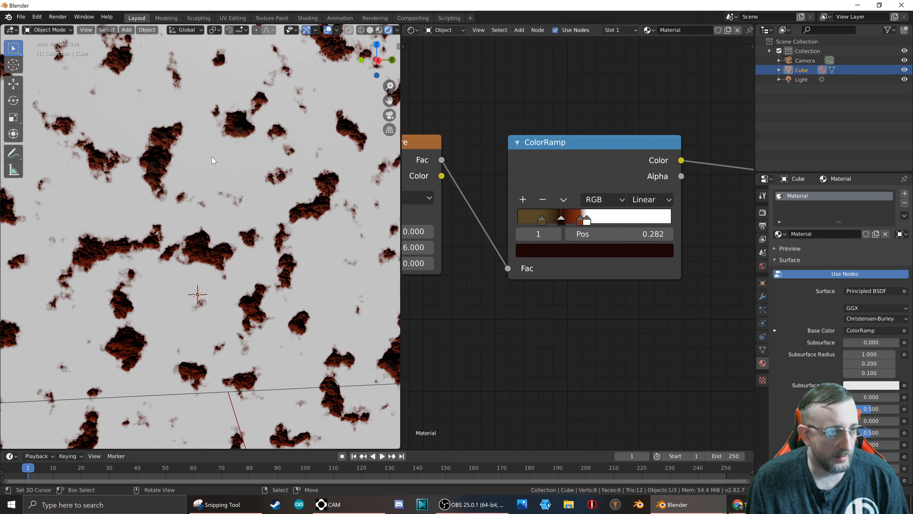
scroll(211, 153, "down", 4)
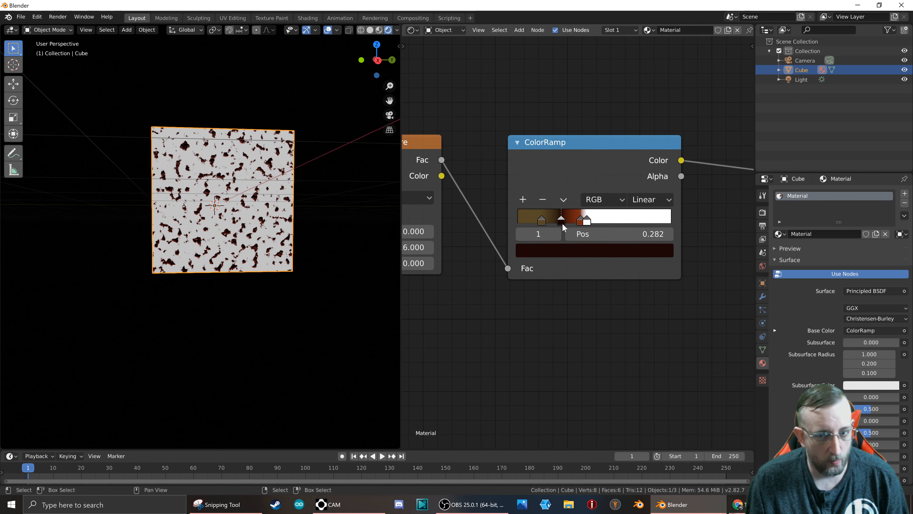
left_click(586, 220)
middle_click_drag(692, 259, 589, 264)
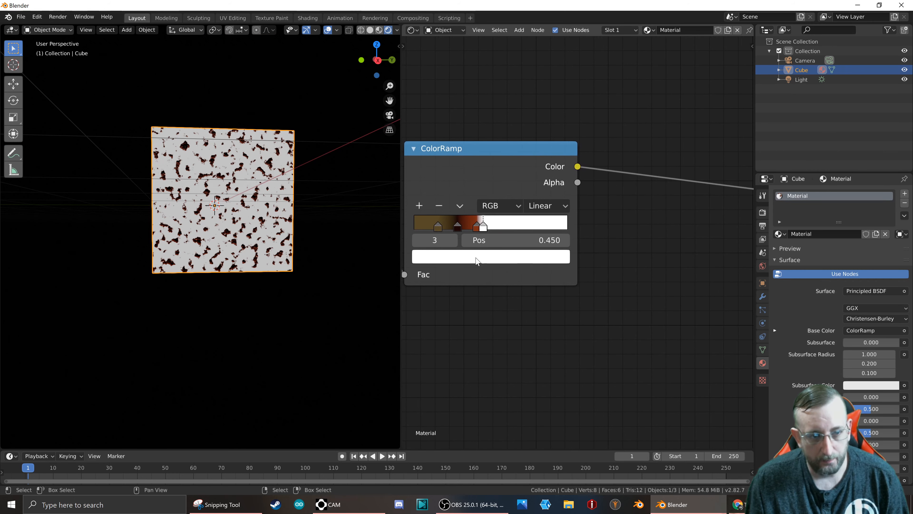
left_click(476, 258)
mouse_move(485, 111)
left_mouse_down()
mouse_move(474, 155)
mouse_move(451, 88)
mouse_move(524, 91)
mouse_move(492, 135)
mouse_move(423, 118)
mouse_move(473, 101)
left_mouse_up()
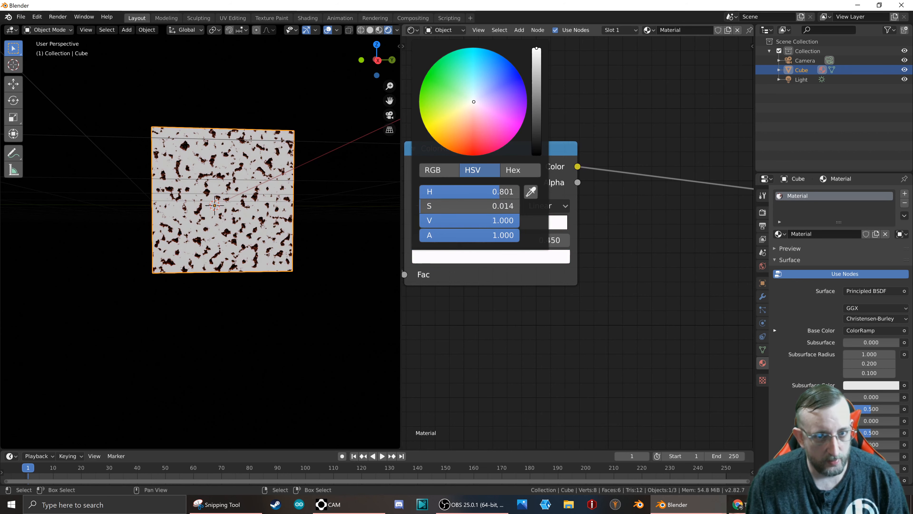
Examine the coloured pits on the cube and the node chain from Texture Coordinate to Material Output.
middle_click_drag(284, 143, 255, 173)
scroll(255, 173, "up", 1)
scroll(256, 176, "up", 4)
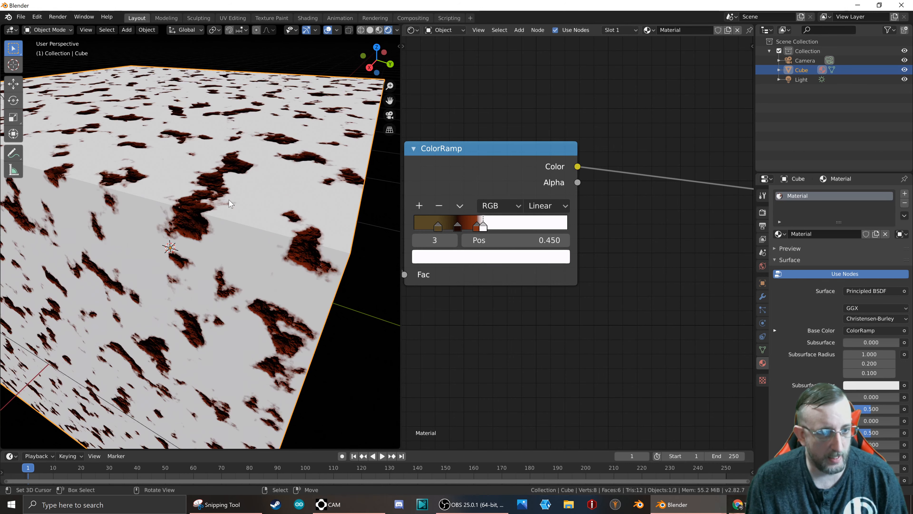
scroll(484, 287, "down", 6)
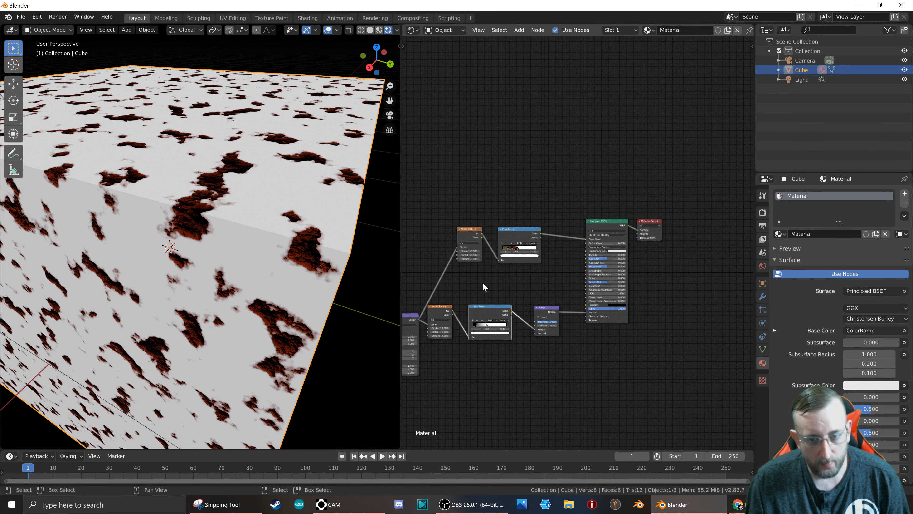
middle_click_drag(486, 282, 576, 238)
scroll(519, 282, "up", 3)
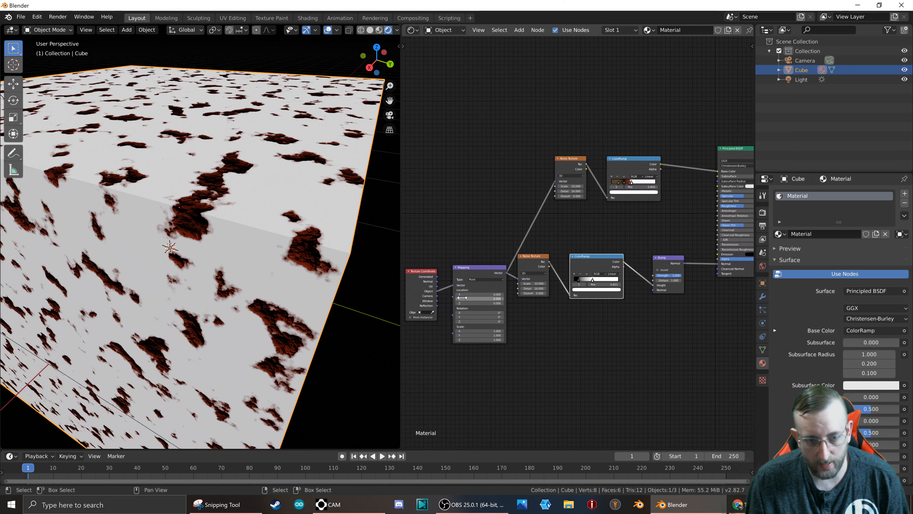
scroll(425, 287, "up", 2)
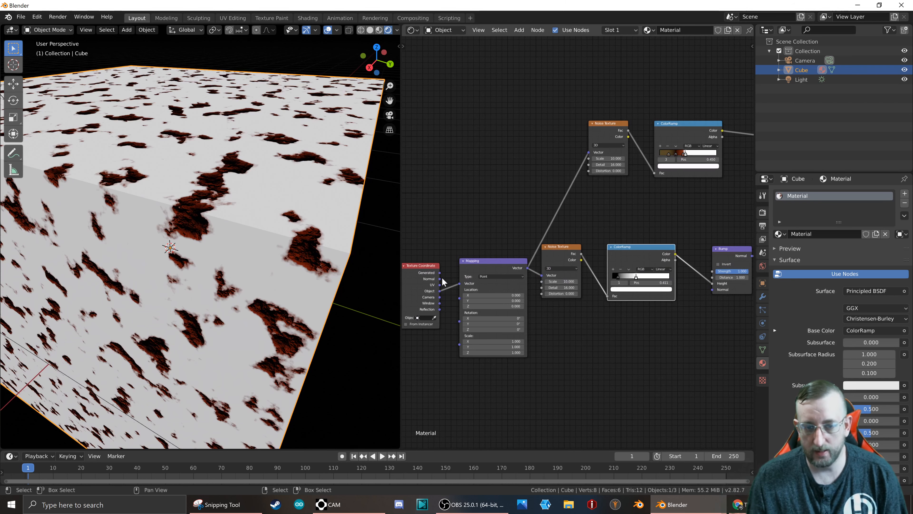
middle_click_drag(610, 272, 521, 300)
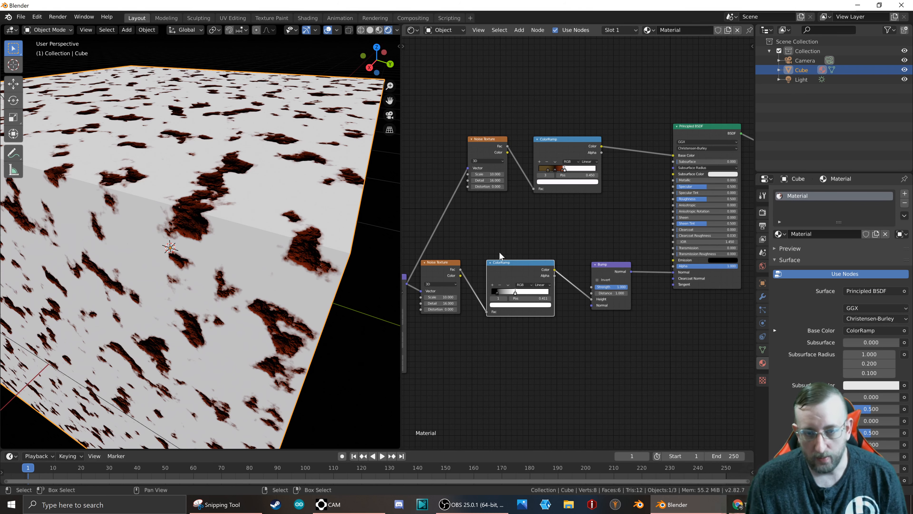
middle_click_drag(649, 223, 549, 224)
scroll(300, 243, "up", 3)
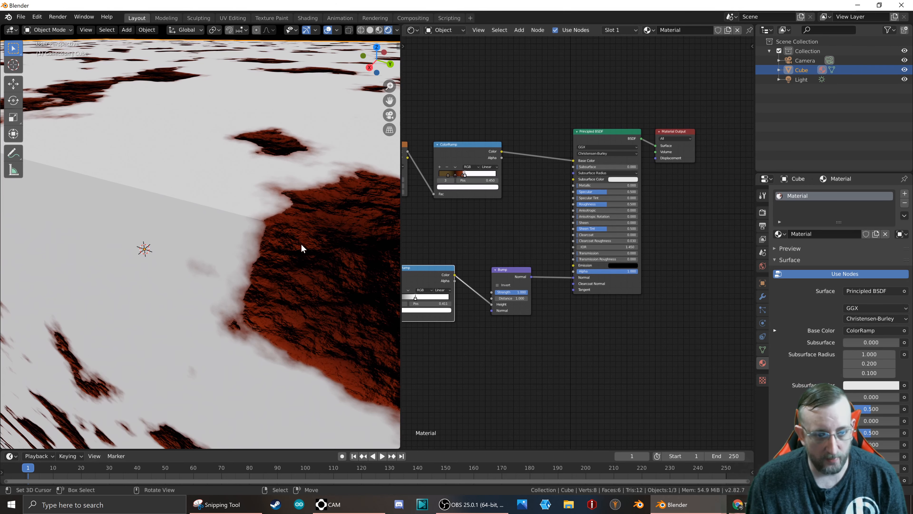
scroll(303, 249, "down", 8)
Try a Detail of 3.5 on the Noise Texture feeding the bump's ColorRamp, and settle on 13.7.
middle_click_drag(452, 237, 608, 208)
scroll(467, 293, "up", 5)
scroll(485, 285, "up", 1)
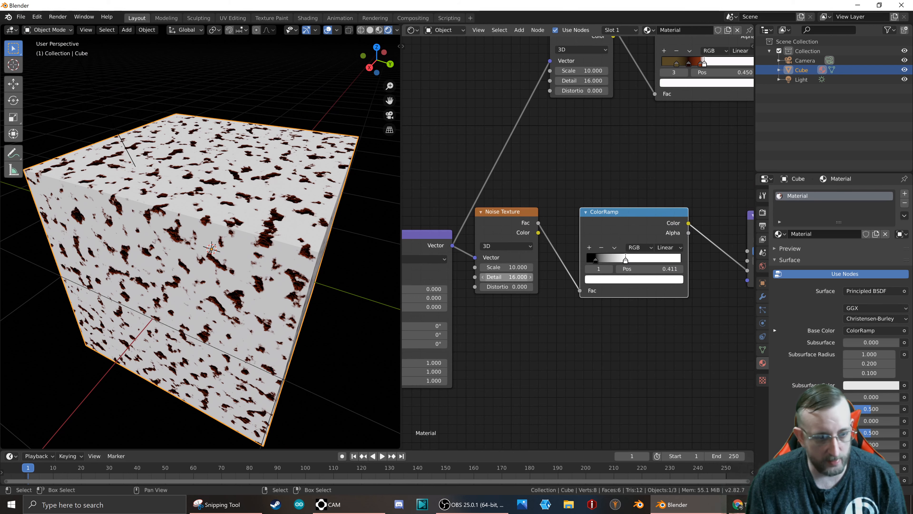
left_click_drag(506, 276, 467, 276)
scroll(266, 244, "up", 8)
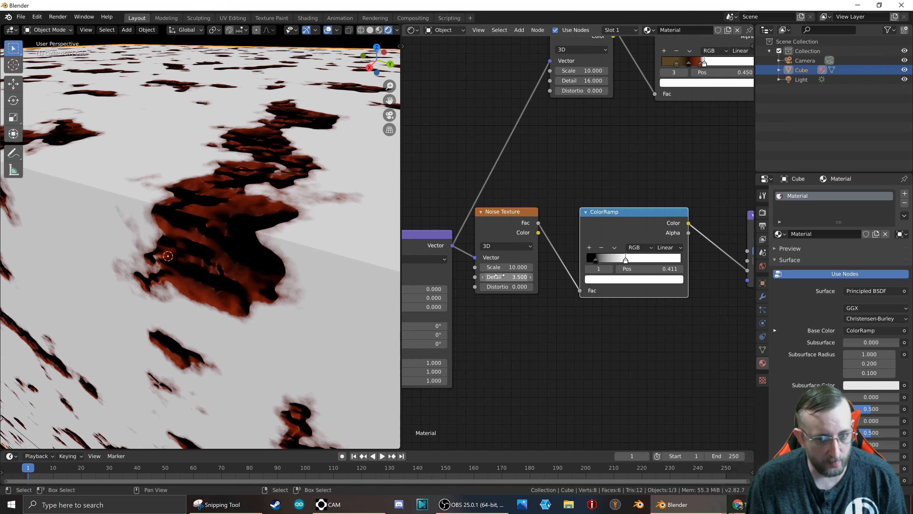
left_click_drag(505, 276, 536, 277)
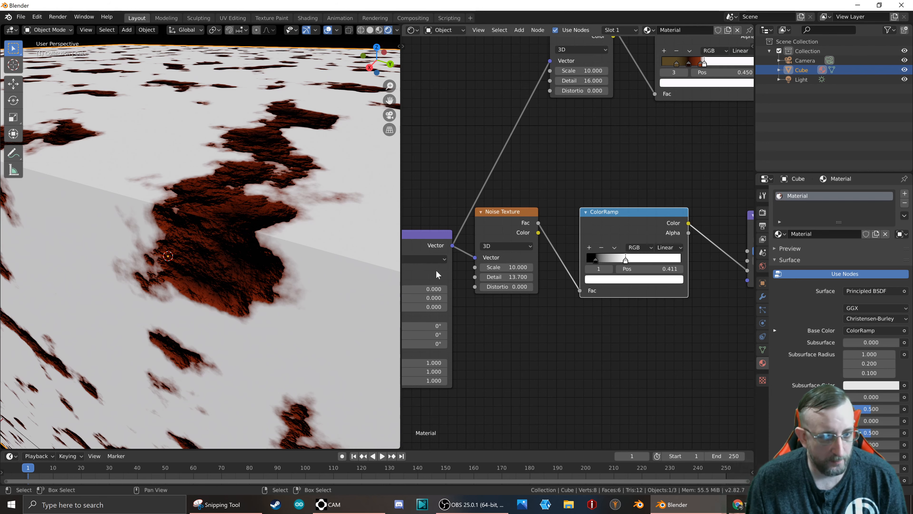
Try a Scale of 12 on the Noise Texture feeding the Base Color ramp and undo the change.
middle_click_drag(501, 292, 515, 371)
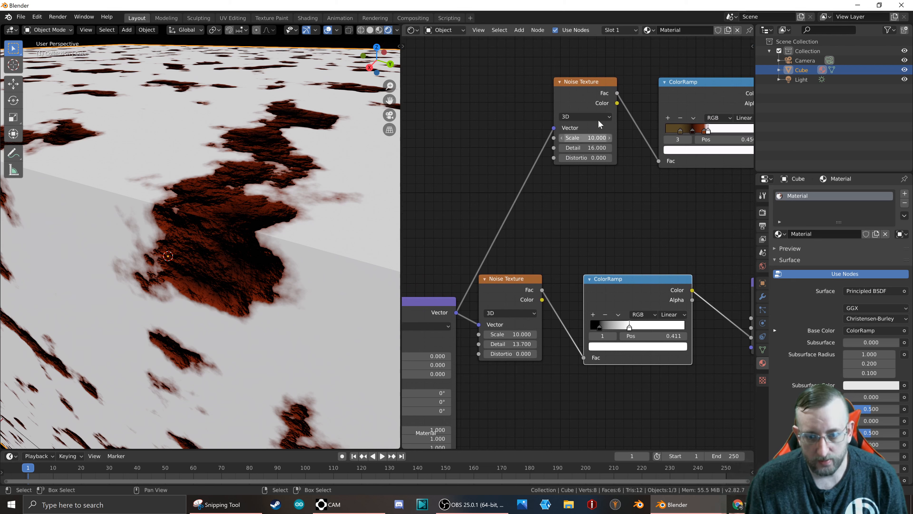
double_click(582, 138)
type("12")
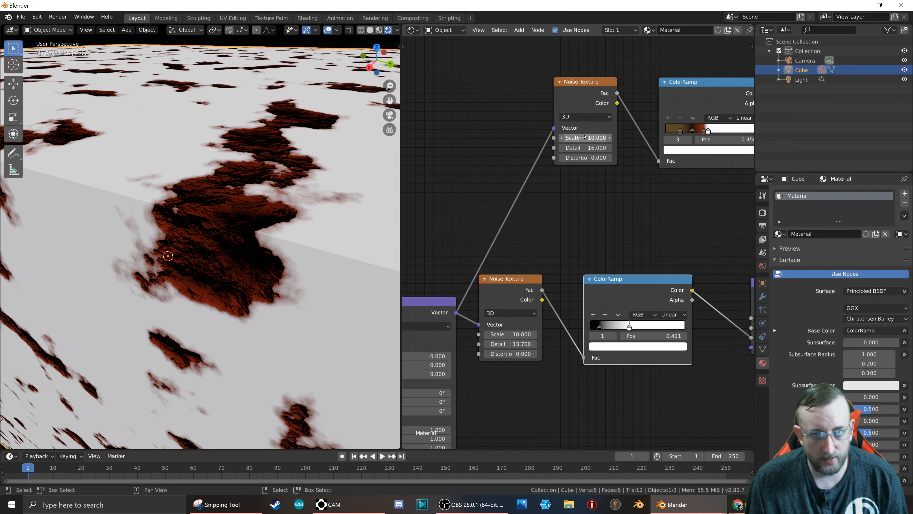
key("Return")
left_click_drag(585, 138, 583, 138)
key("ctrl+z")
key("ctrl+z")
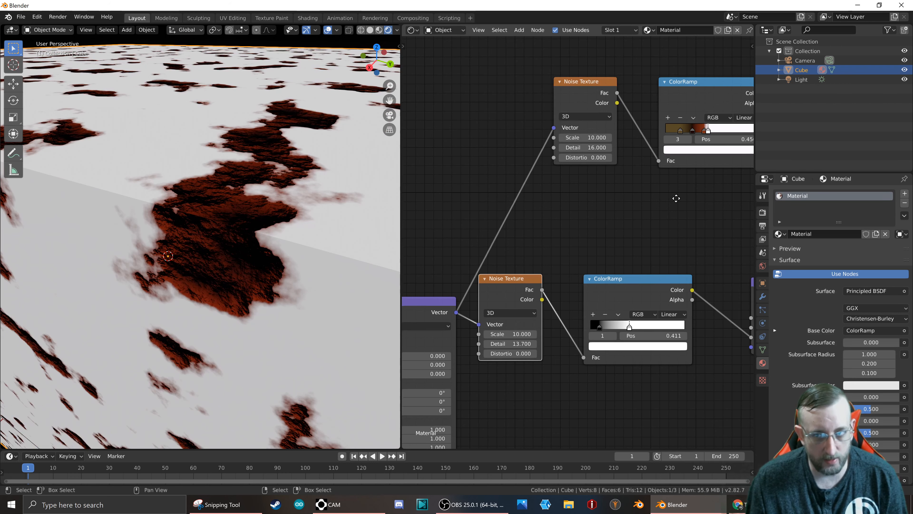
Try the Base Color ramp's white stop at 0.975 and settle it at 0.455.
middle_click_drag(673, 199, 553, 208)
left_click(515, 296)
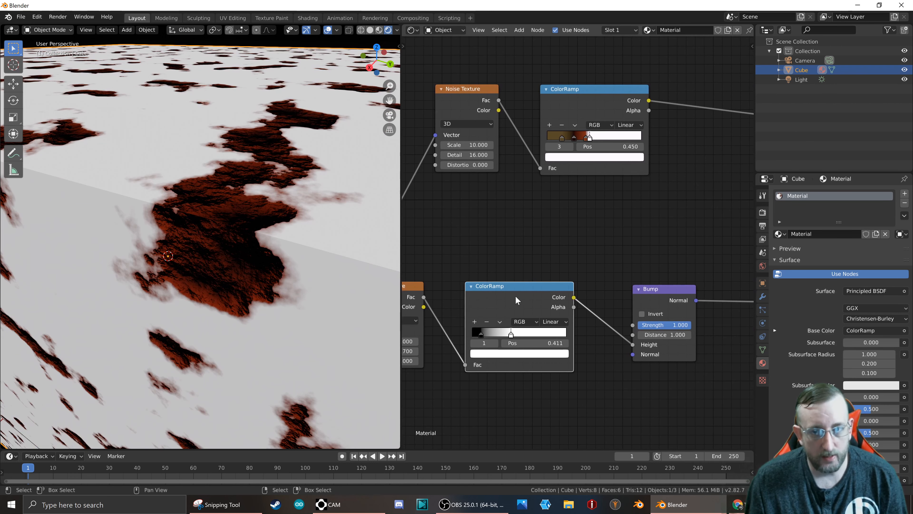
left_click(590, 118)
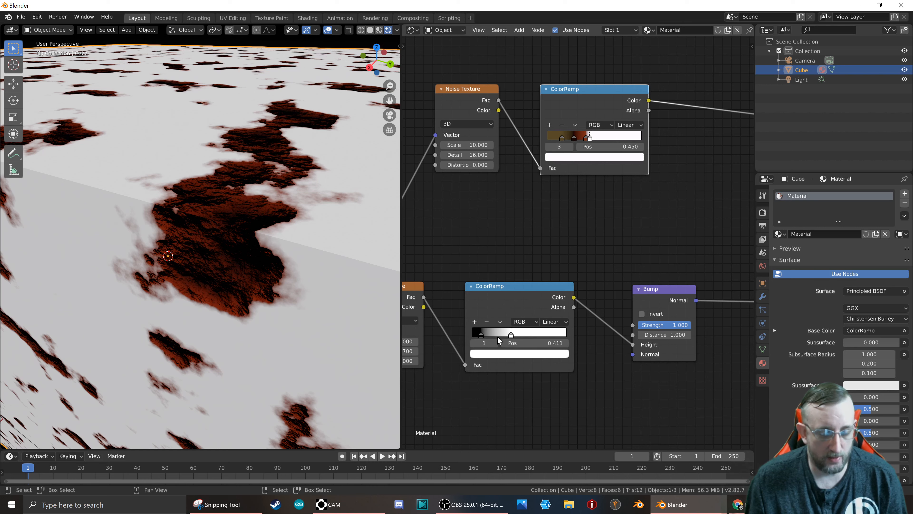
left_click_drag(590, 138, 641, 137)
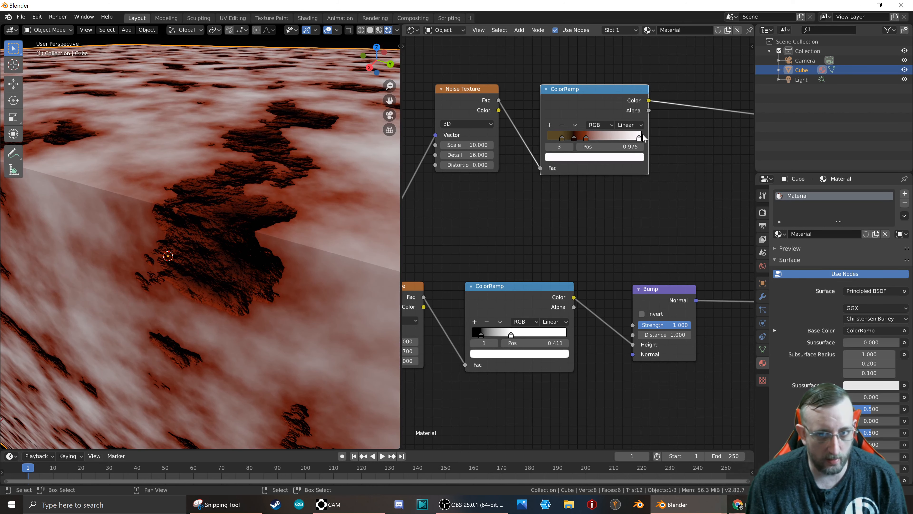
left_click_drag(641, 135, 592, 151)
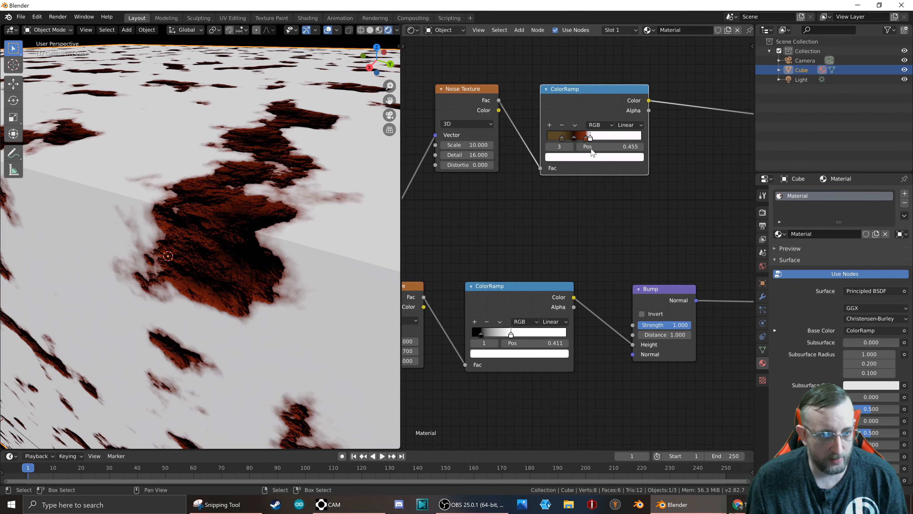
Set the Scale of the Noise Texture feeding the bump's ColorRamp to 5.
middle_click_drag(470, 208, 690, 143)
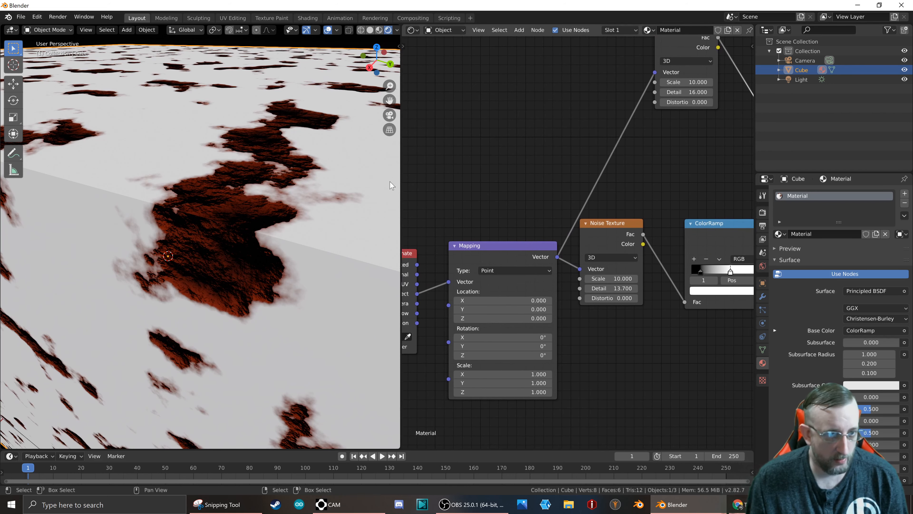
scroll(392, 185, "down", 5)
scroll(392, 186, "up", 2)
middle_click_drag(481, 183, 575, 145)
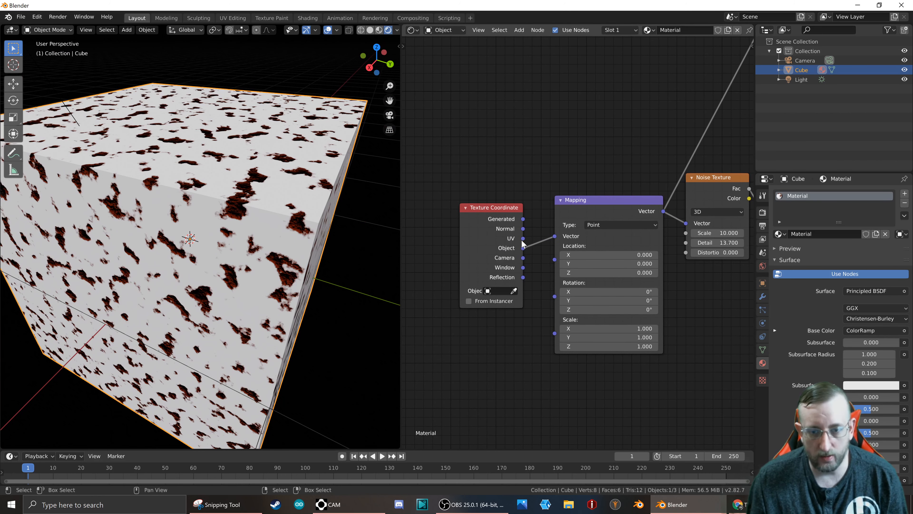
middle_click_drag(673, 267, 604, 270)
left_click(623, 235)
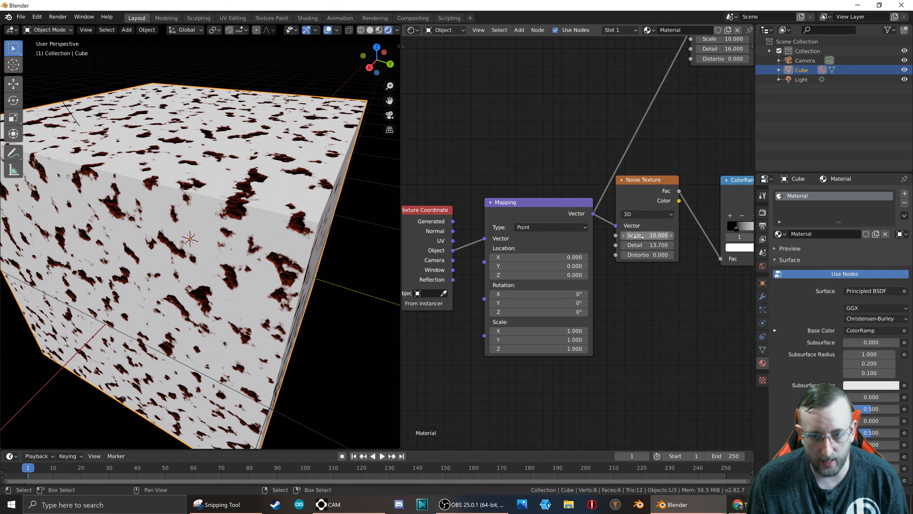
key("ctrl+z")
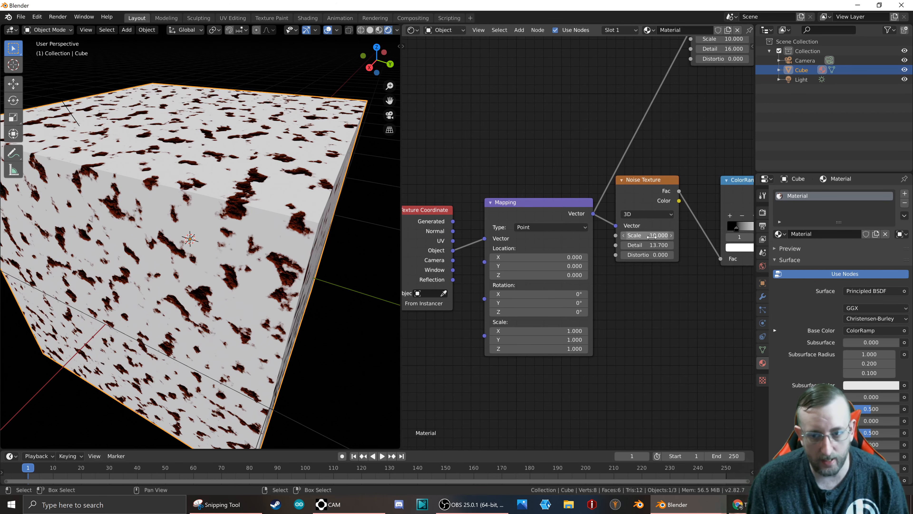
left_click_drag(647, 235, 611, 235)
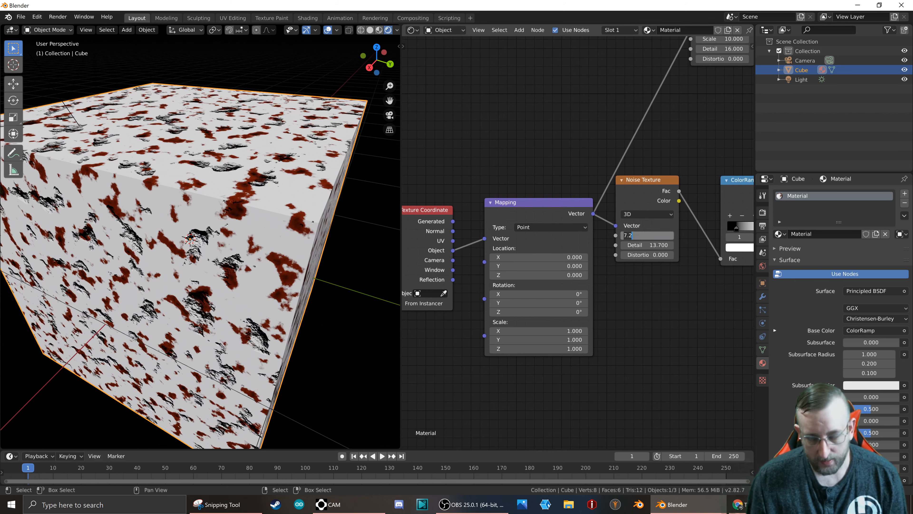
type("5")
key("Return")
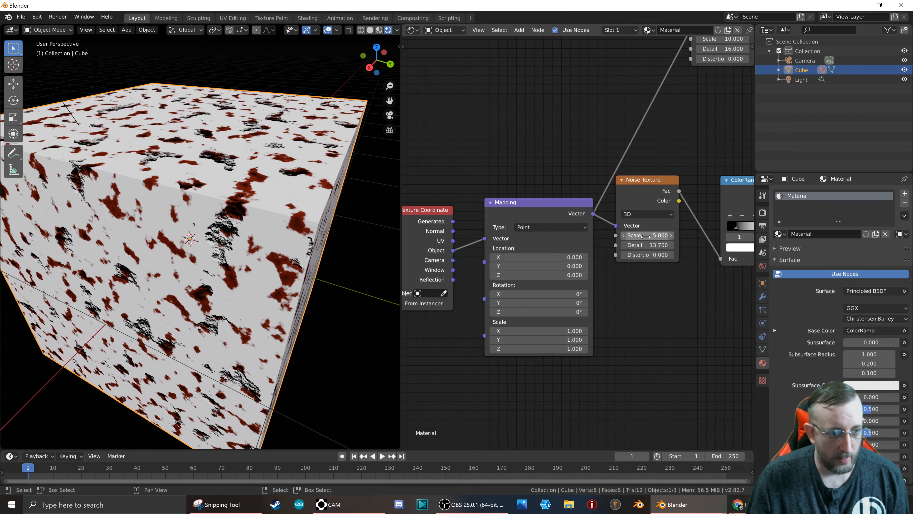
Set the Scale of the Noise Texture feeding the Base Color ramp to 5, matching the bump noise.
middle_click_drag(643, 88, 576, 195)
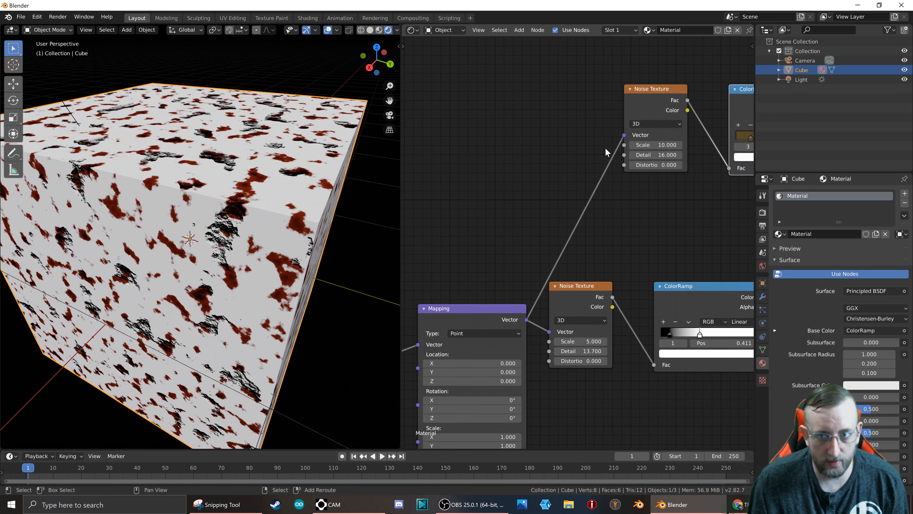
left_click(649, 145)
type("5")
key("Return")
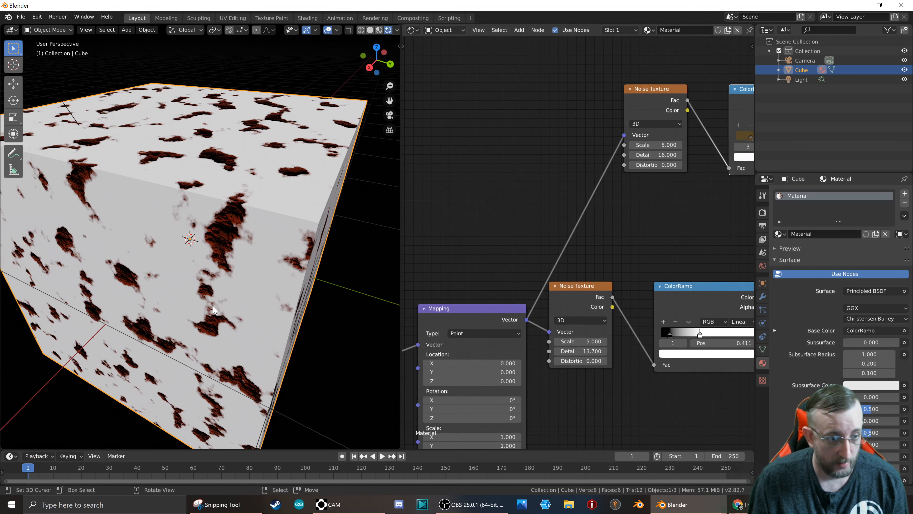
Insert a keyframe on the Mapping node's Location at frame 1, with X, Y and Z at 0.
middle_click_drag(489, 265, 559, 157)
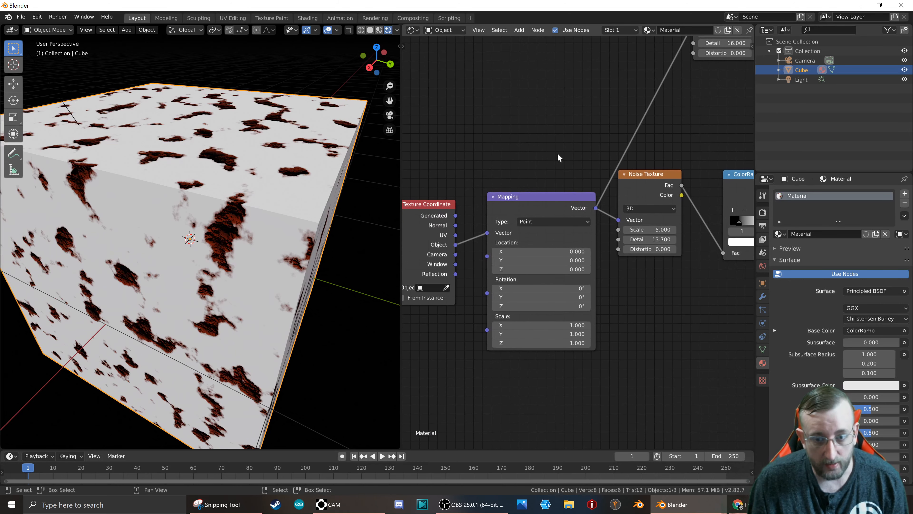
mouse_move(528, 252)
left_mouse_down()
mouse_move(581, 251)
mouse_move(528, 251)
left_mouse_up()
scroll(604, 275, "down", 3)
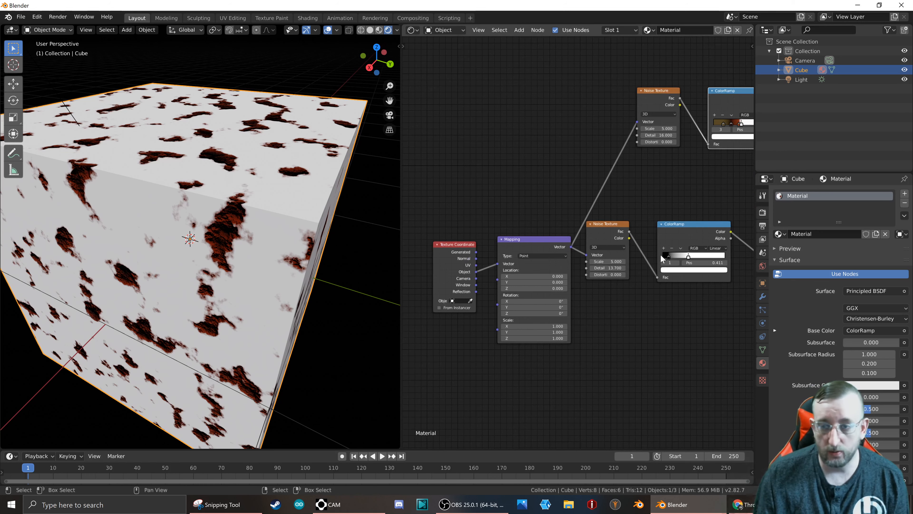
middle_click_drag(683, 162, 591, 194)
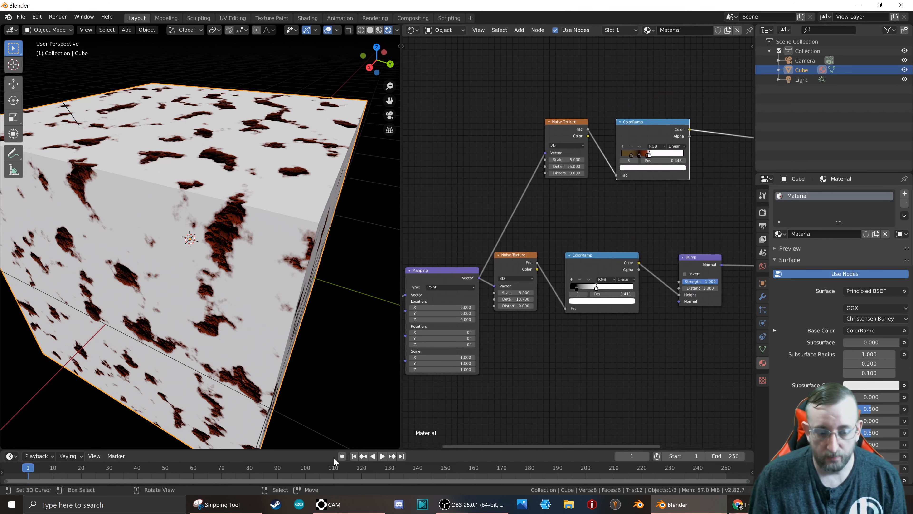
middle_click_drag(445, 378, 517, 367)
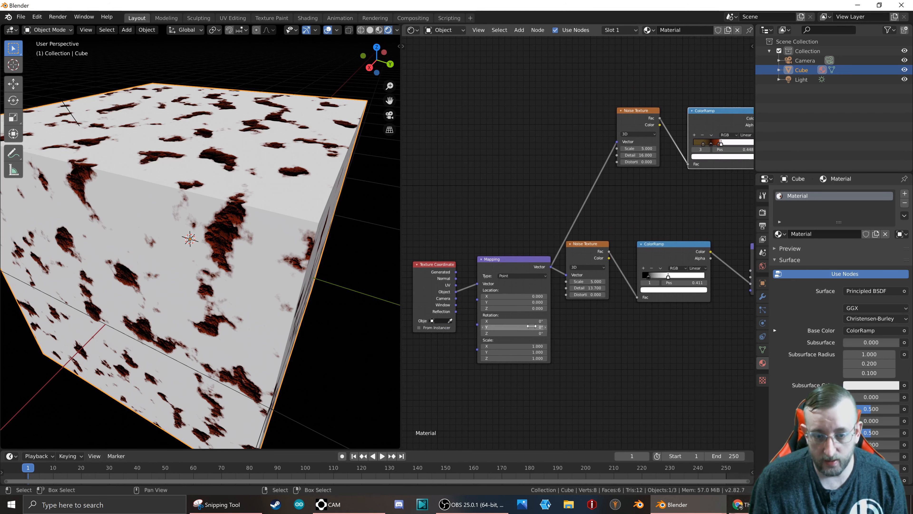
scroll(503, 303, "up", 3)
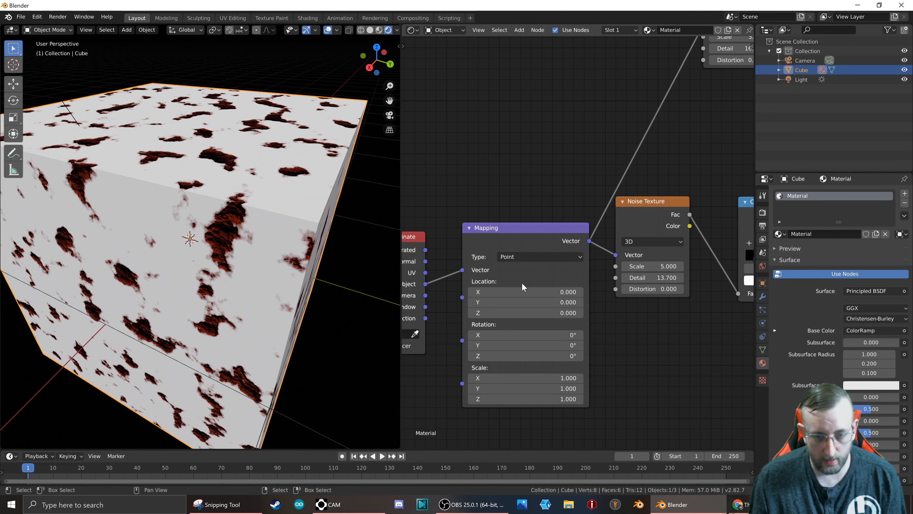
key("i")
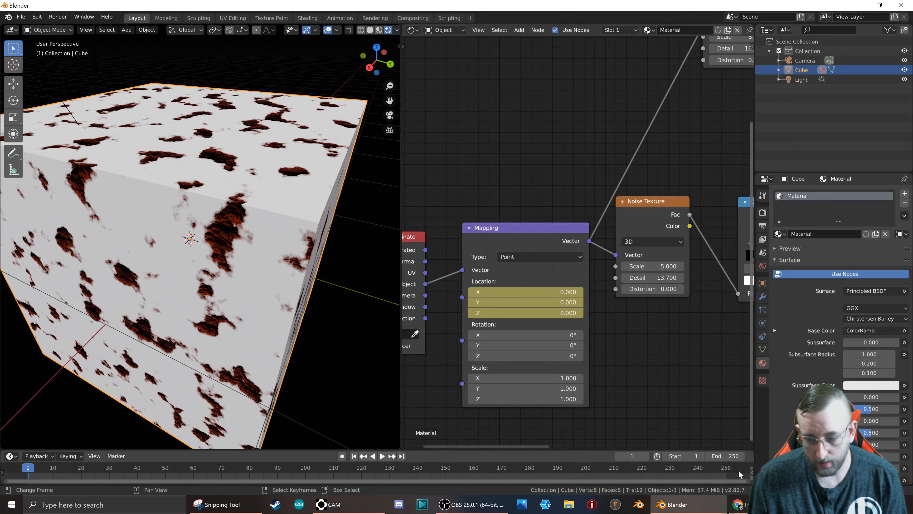
At frame 250, set the Mapping node's Location X to 15 and keyframe the Location.
left_click(725, 474)
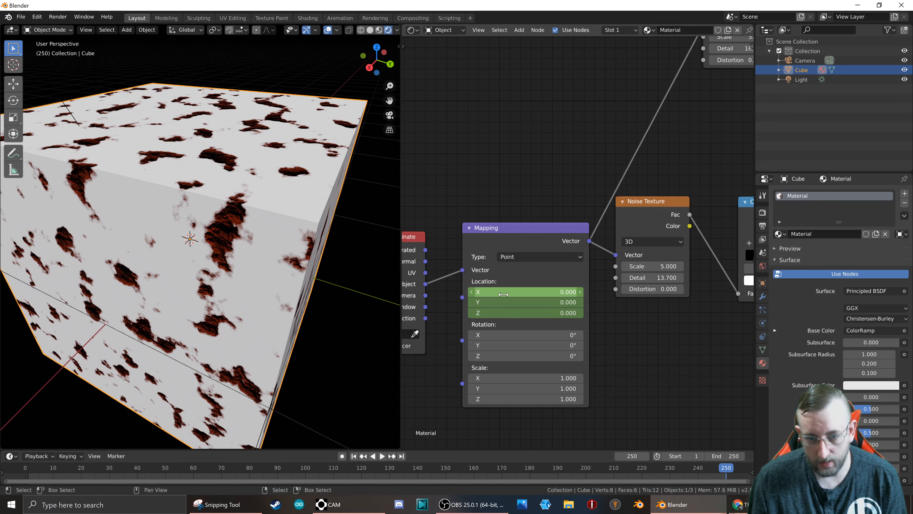
left_click_drag(503, 294, 553, 294)
key("BackSpace")
key("BackSpace")
key("BackSpace")
key("BackSpace")
type("15")
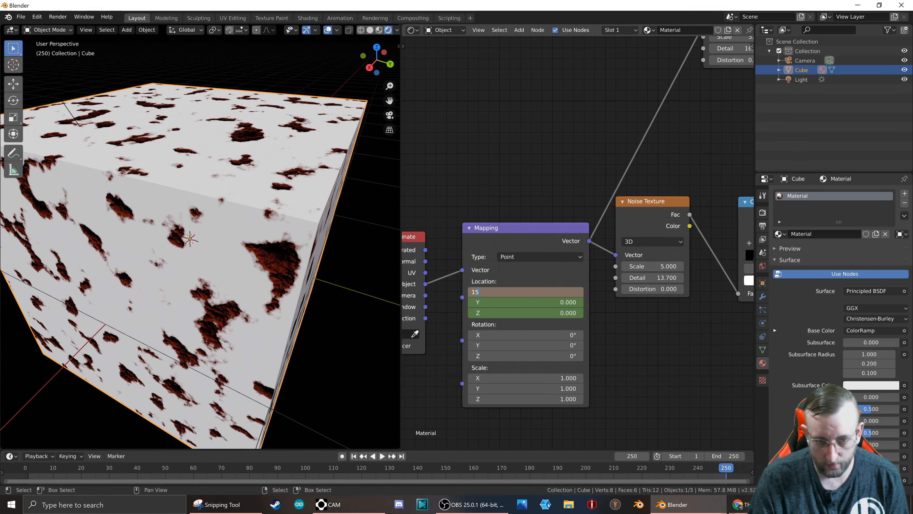
key("Return")
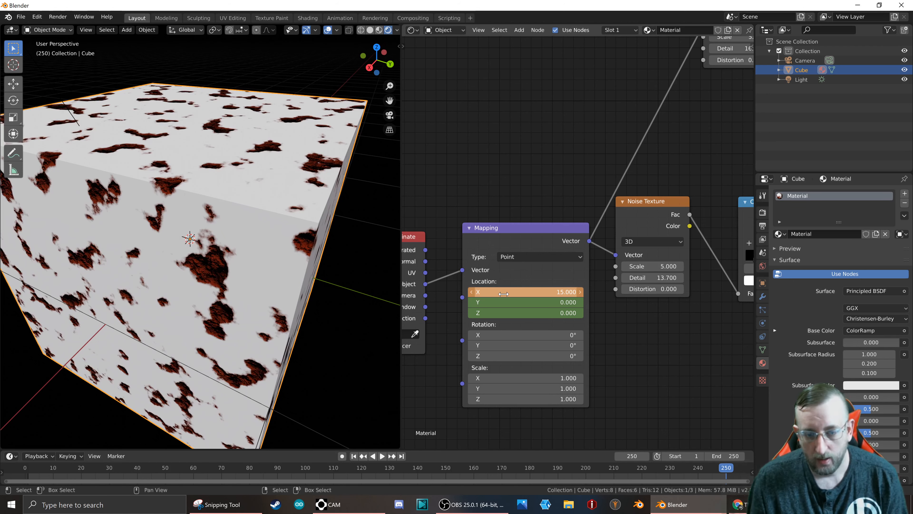
key("i")
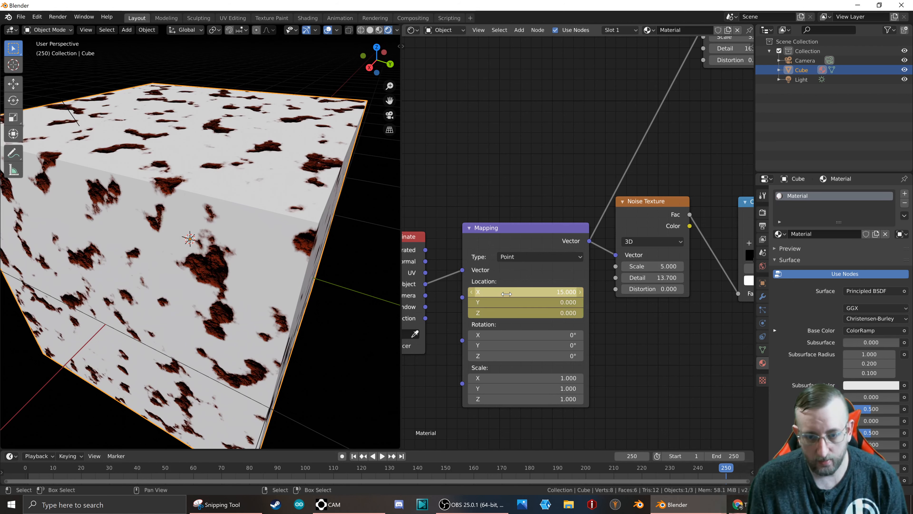
Play back the moving texture on the cube and clear the keyframes from the Mapping node's Location.
left_click(382, 456)
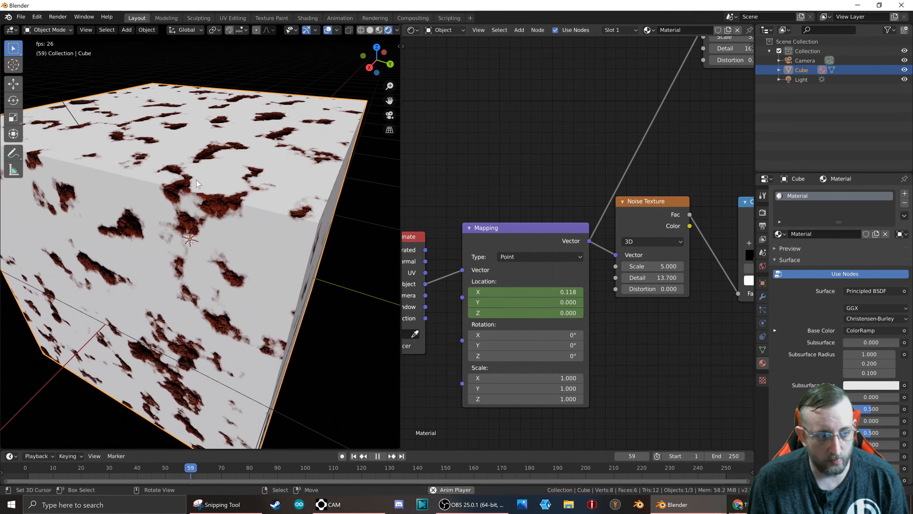
middle_click_drag(174, 258, 241, 250)
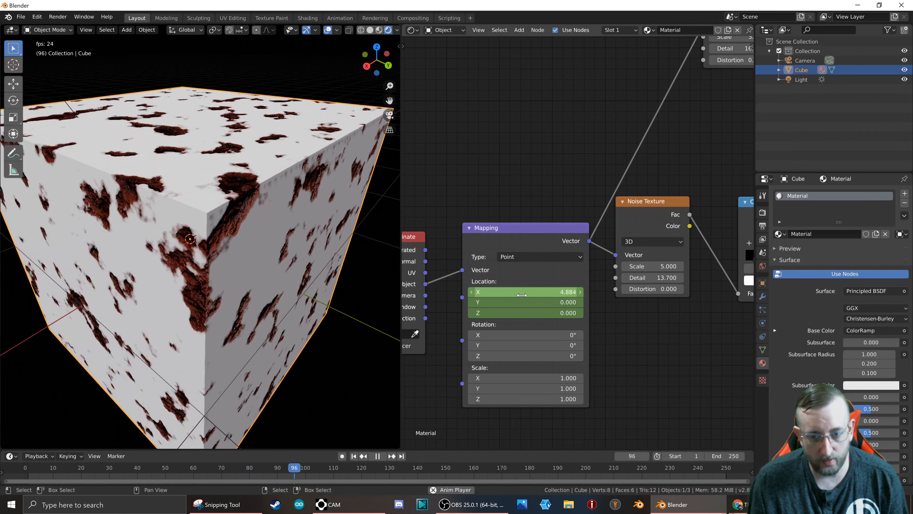
right_click(504, 294)
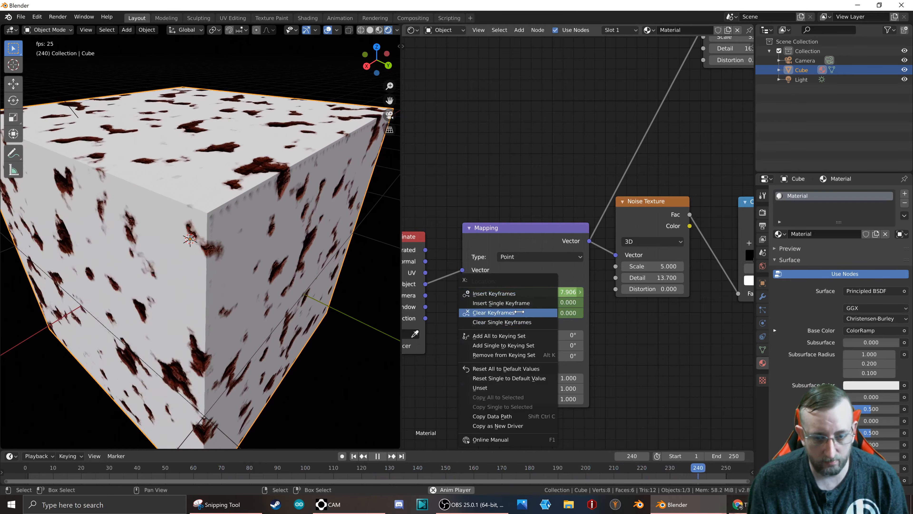
left_click(507, 312)
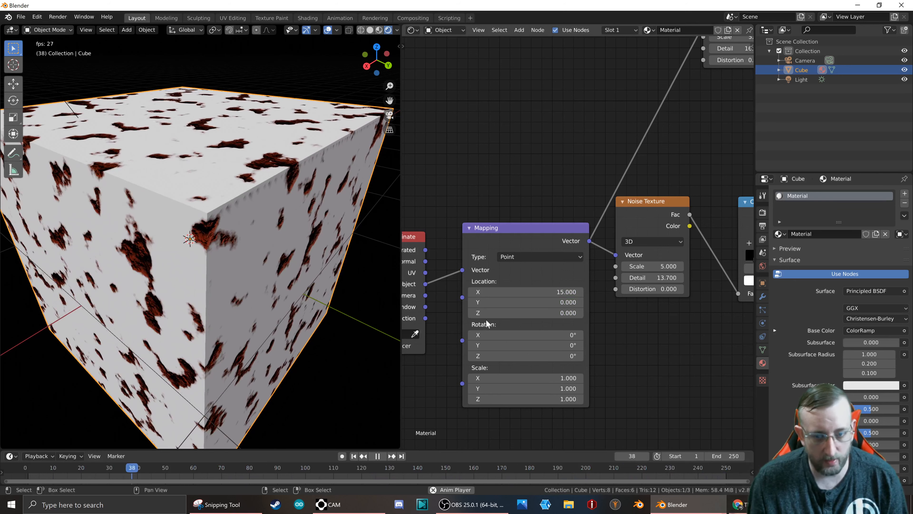
left_click(377, 456)
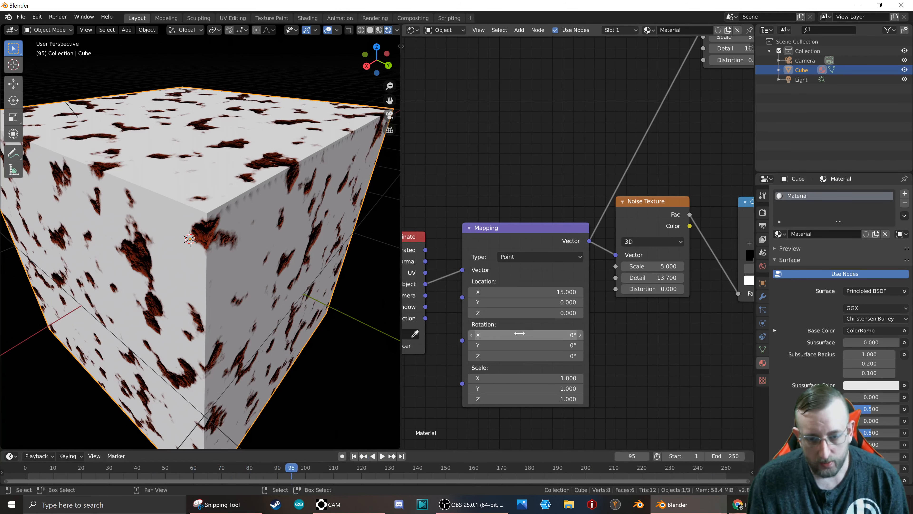
left_click_drag(528, 335, 547, 335)
key("ctrl+z")
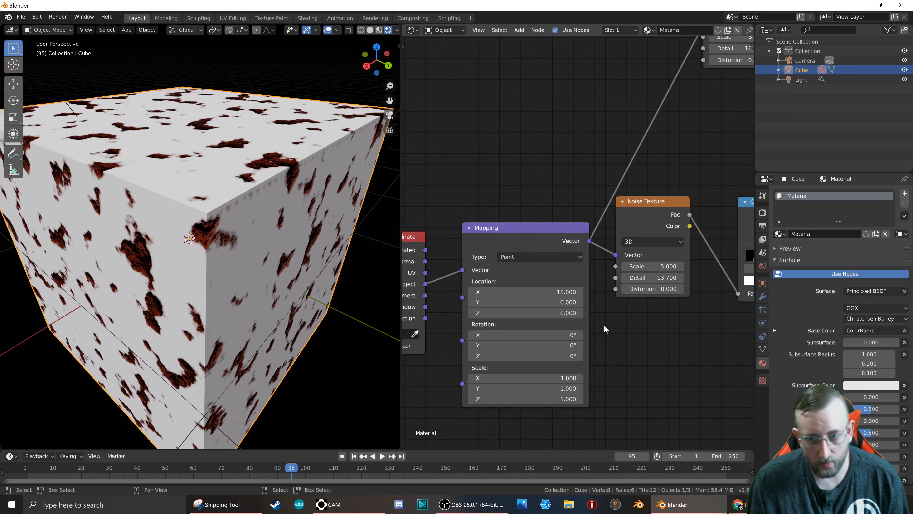
Set the Scale of the Noise Texture feeding the Base Color ramp to 100.
middle_click_drag(444, 365, 717, 394)
scroll(718, 393, "down", 1)
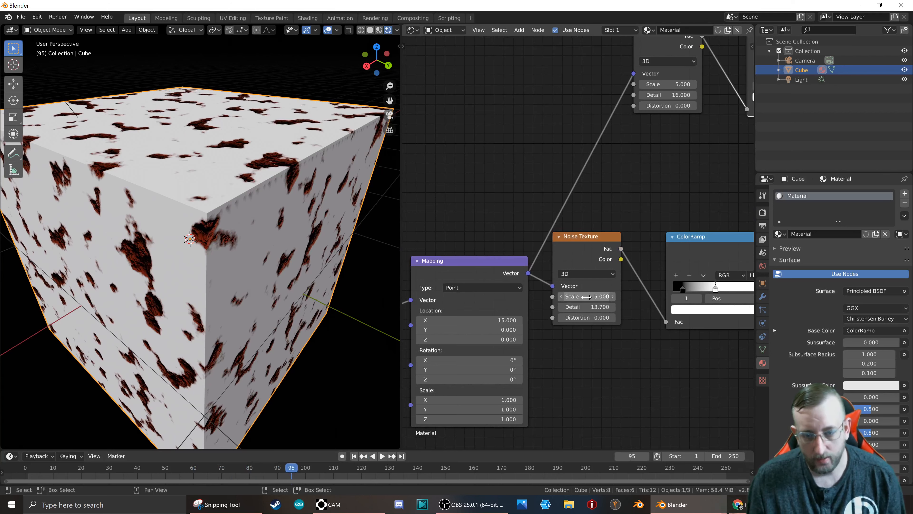
middle_click_drag(647, 105, 615, 162)
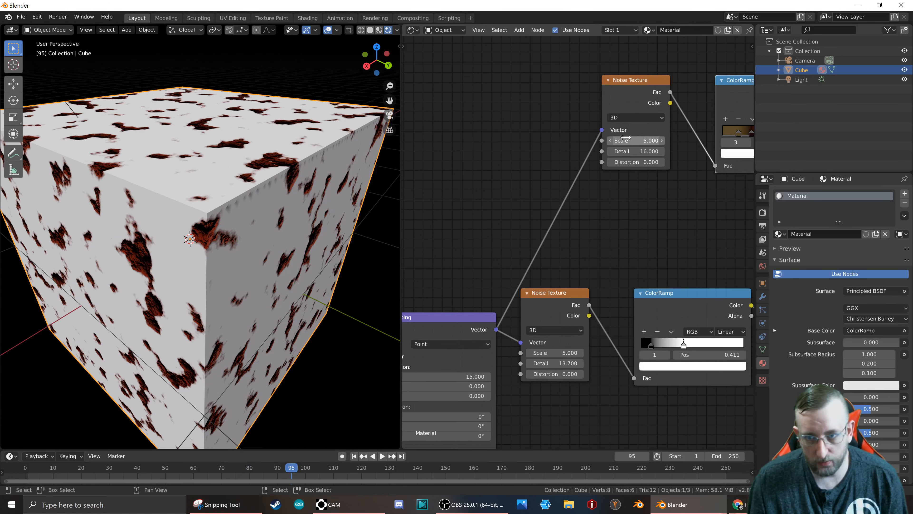
middle_click_drag(623, 254, 546, 261)
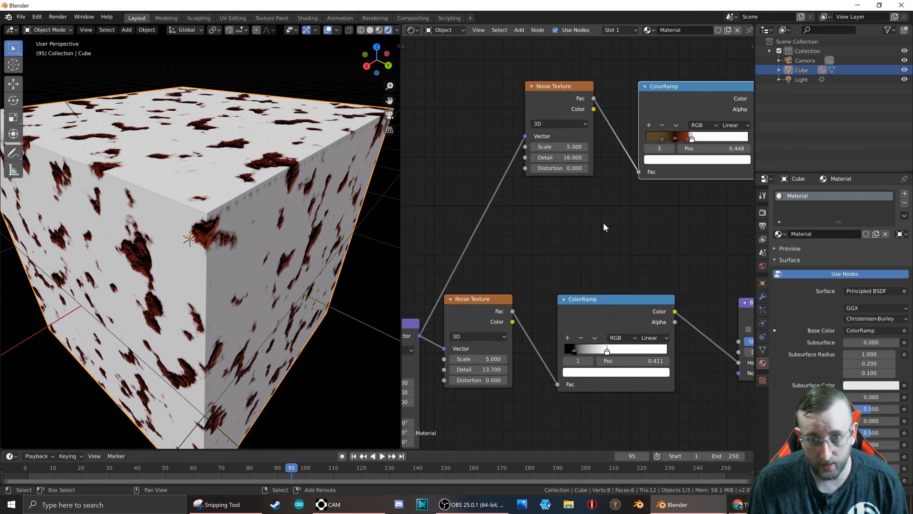
left_click(568, 89)
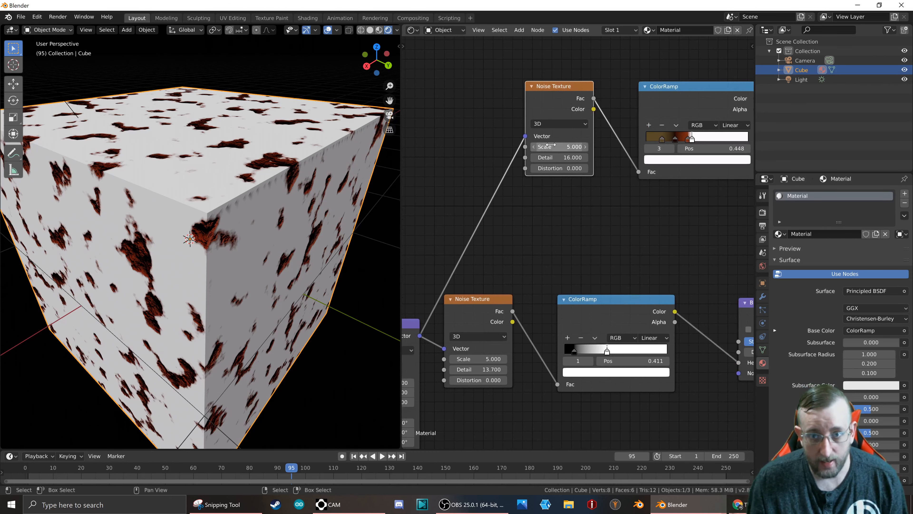
left_click_drag(565, 147, 575, 147)
left_click(565, 147)
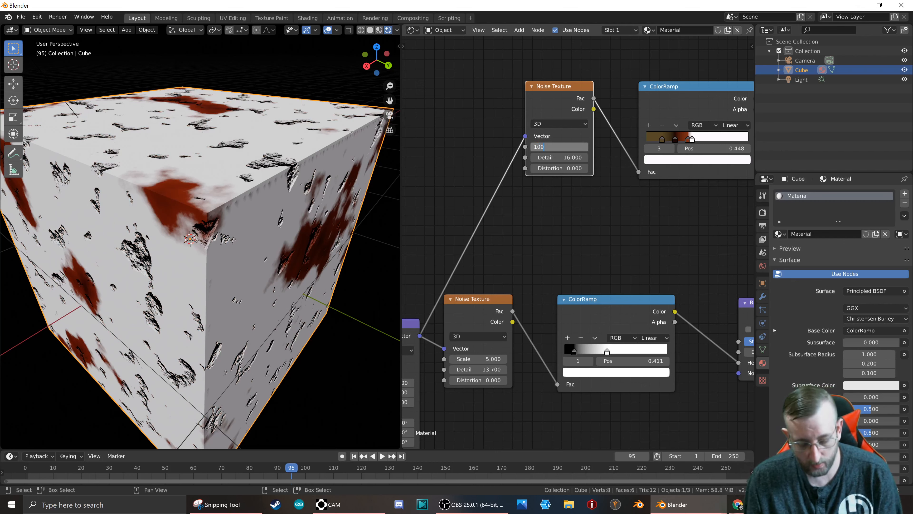
type("100")
key("Return")
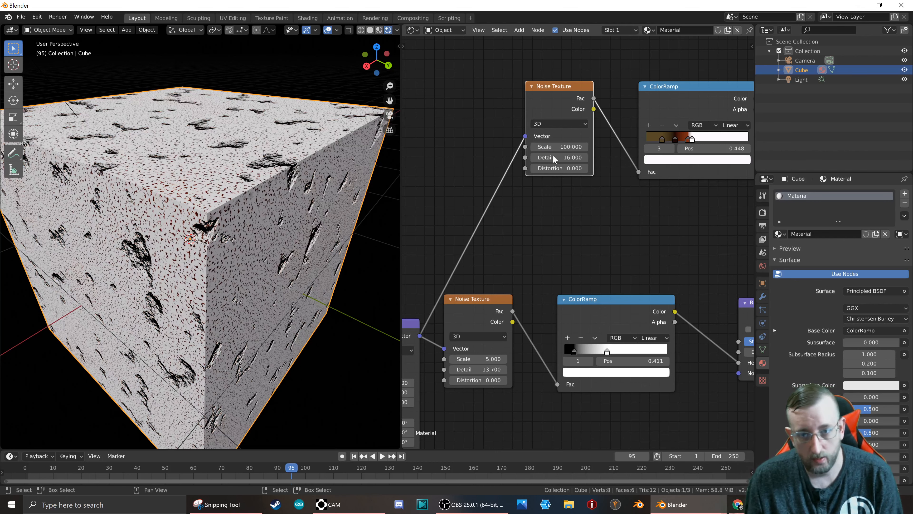
Set the bump Noise Texture's Scale to 100 and keyframe the Scale of both Noise Textures at frame 95.
left_click(478, 359)
type("100")
key("Return")
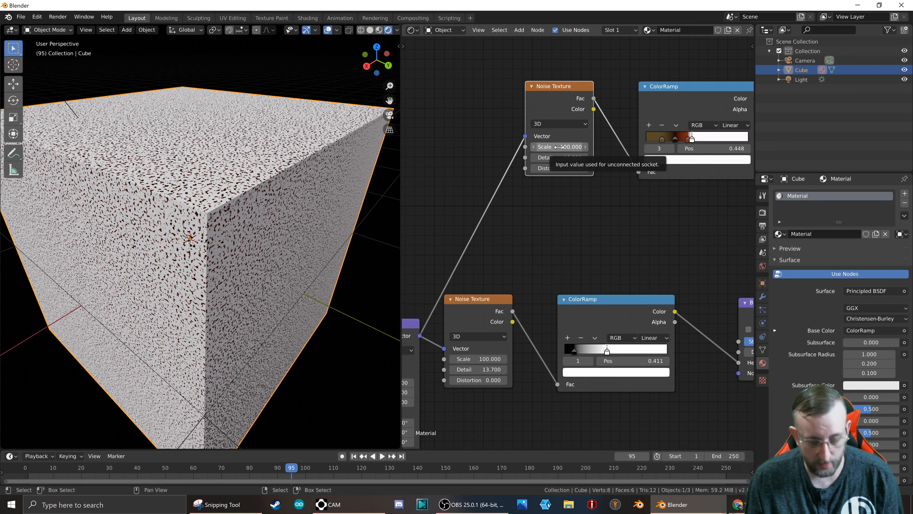
key("i")
key("i")
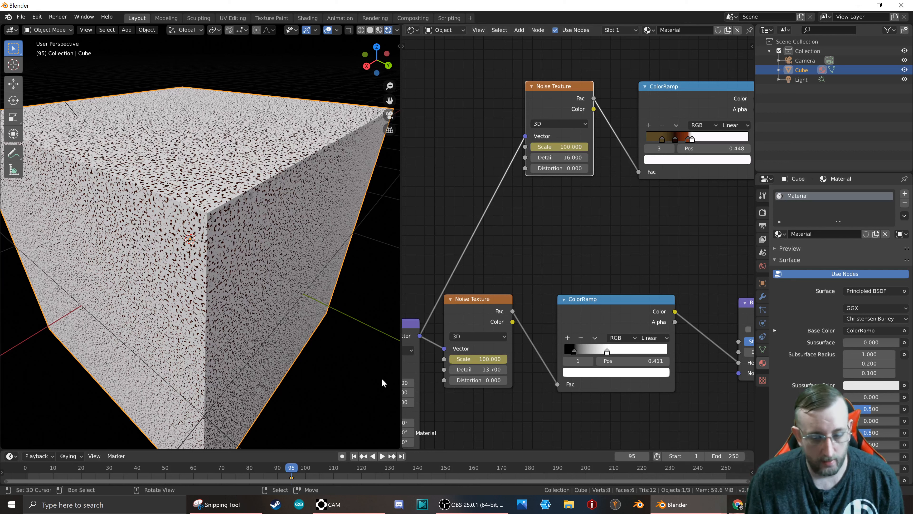
At frame 250, set the Scale of both Noise Textures to 5 and keyframe both values.
left_click(401, 455)
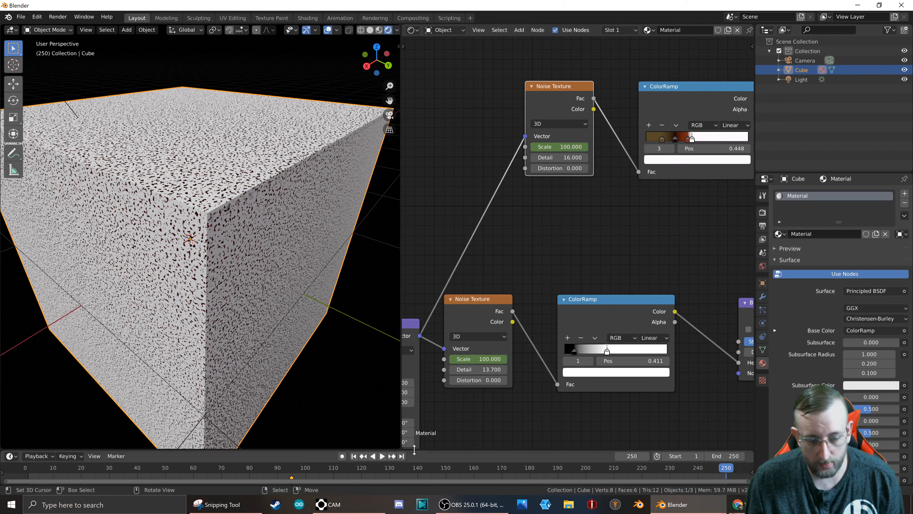
left_click(559, 147)
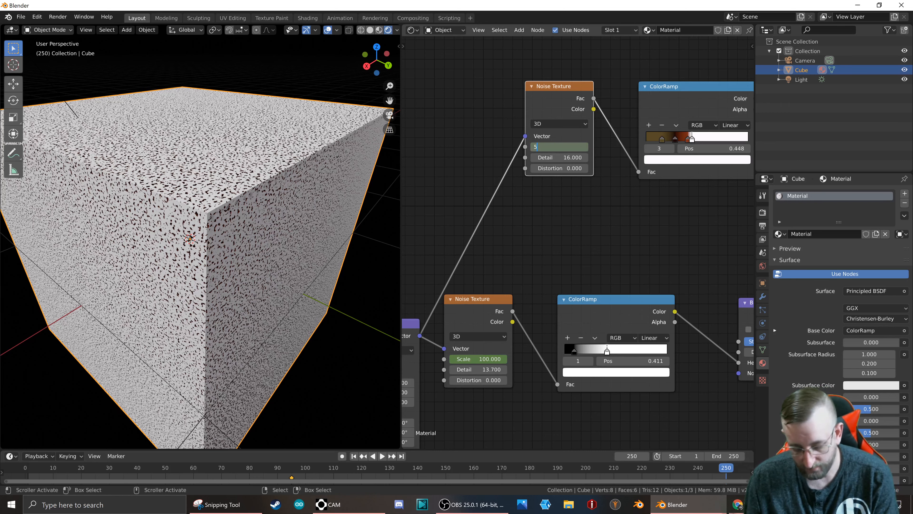
type("5")
key("Return")
left_click(477, 359)
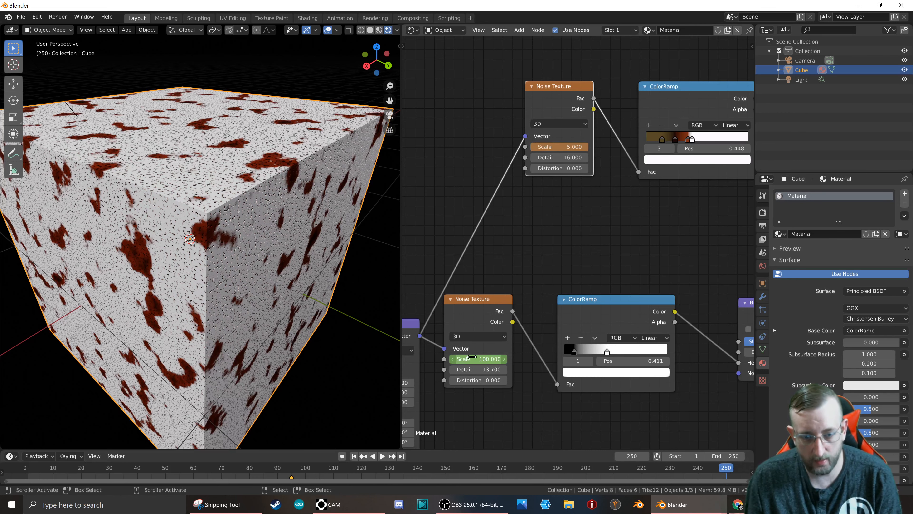
type("5")
key("Return")
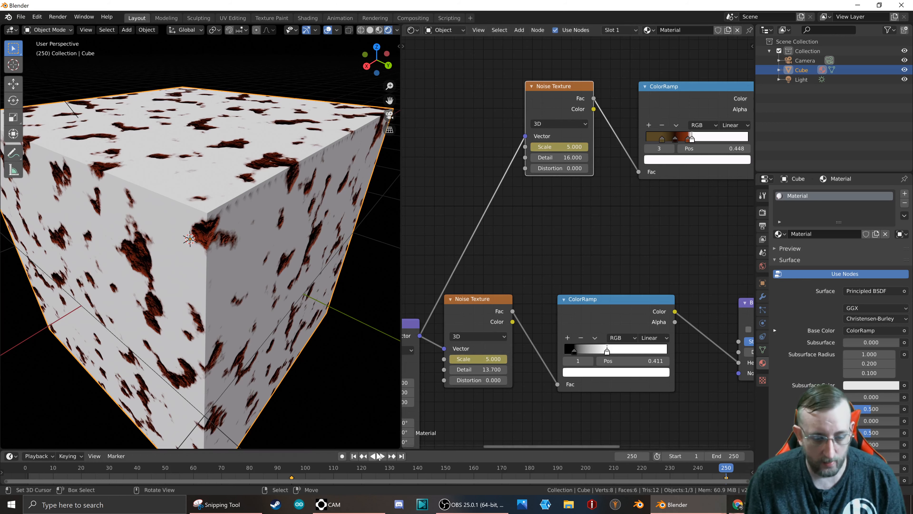
Review the noise scale animation by playing it and scrubbing to frame 151, examining the cube's surface and the node tree.
left_click(382, 456)
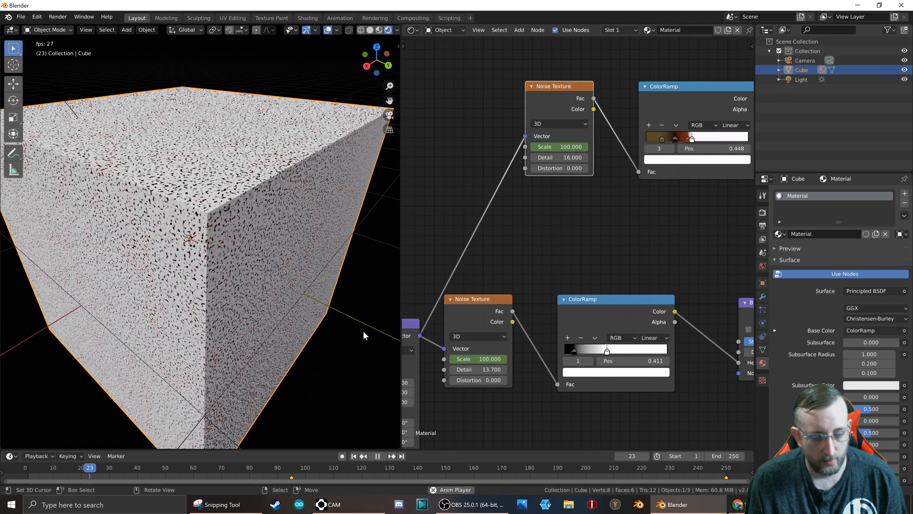
left_click(377, 455)
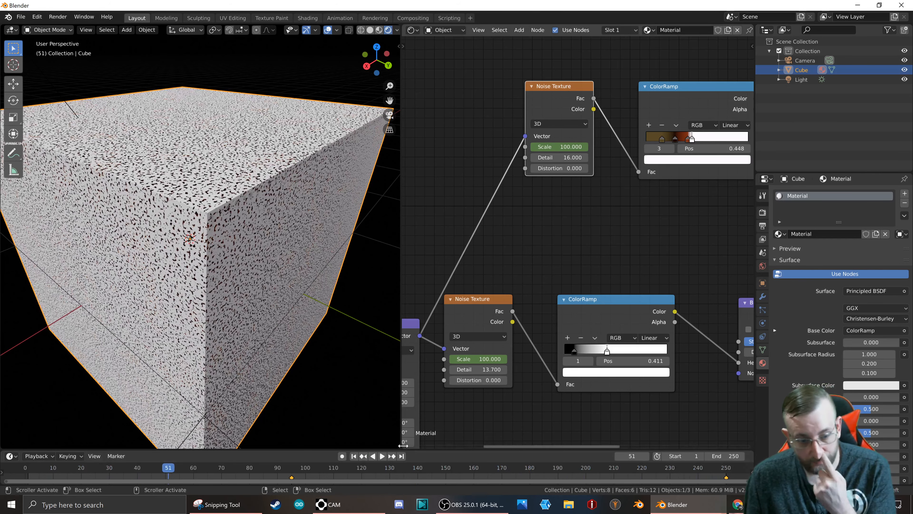
left_click_drag(296, 476, 448, 483)
scroll(535, 270, "down", 2)
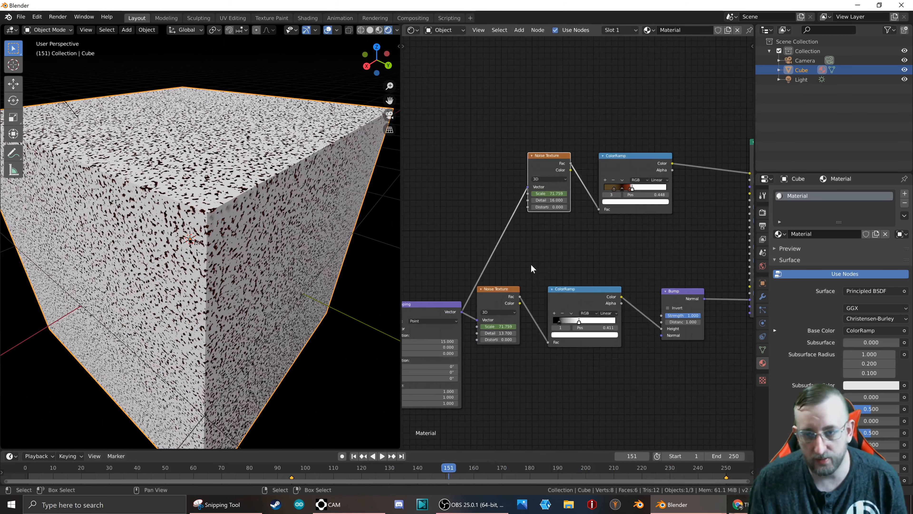
scroll(531, 265, "down", 3)
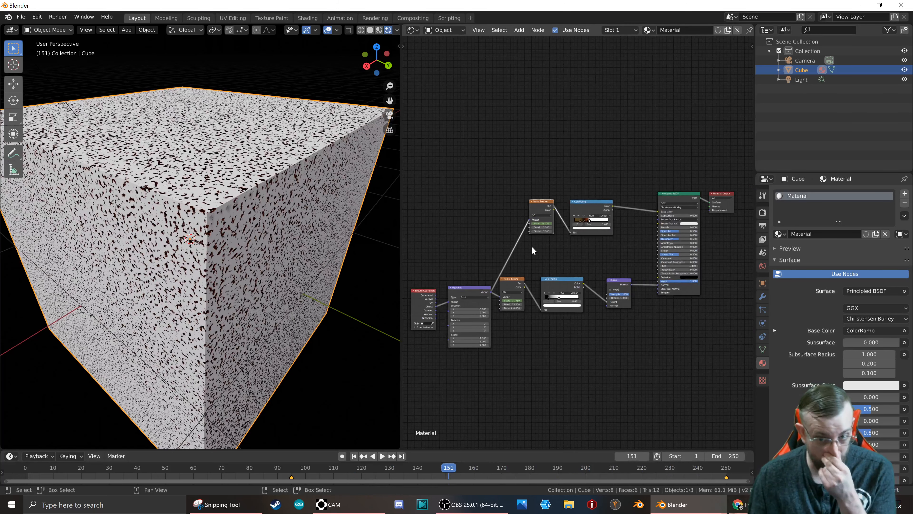
scroll(533, 251, "up", 1)
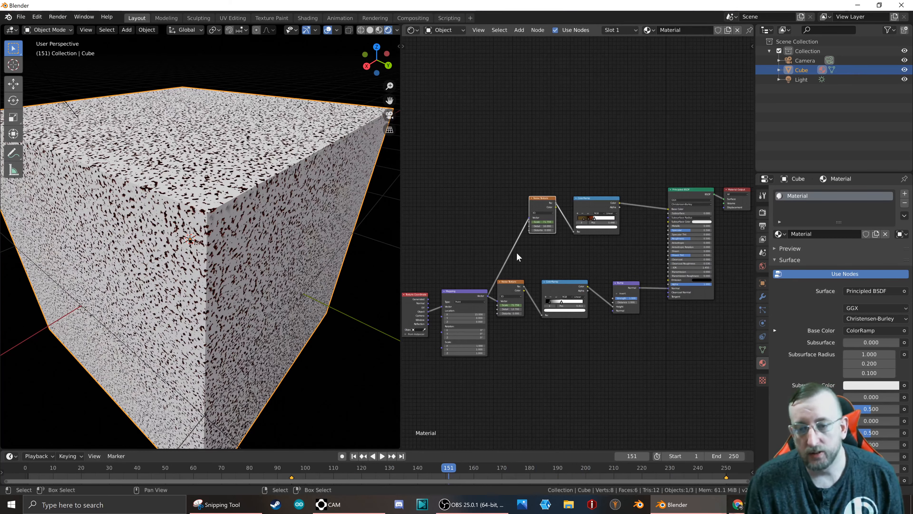
scroll(207, 233, "up", 10)
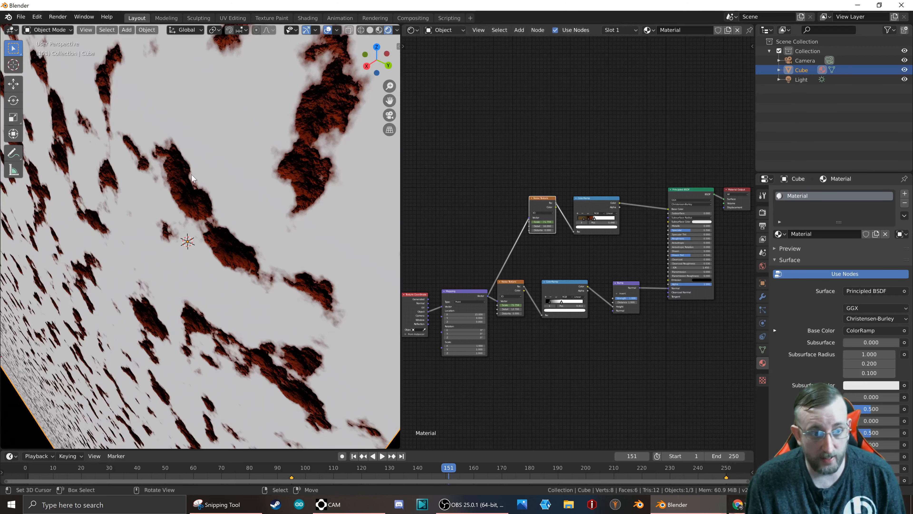
scroll(268, 172, "down", 8)
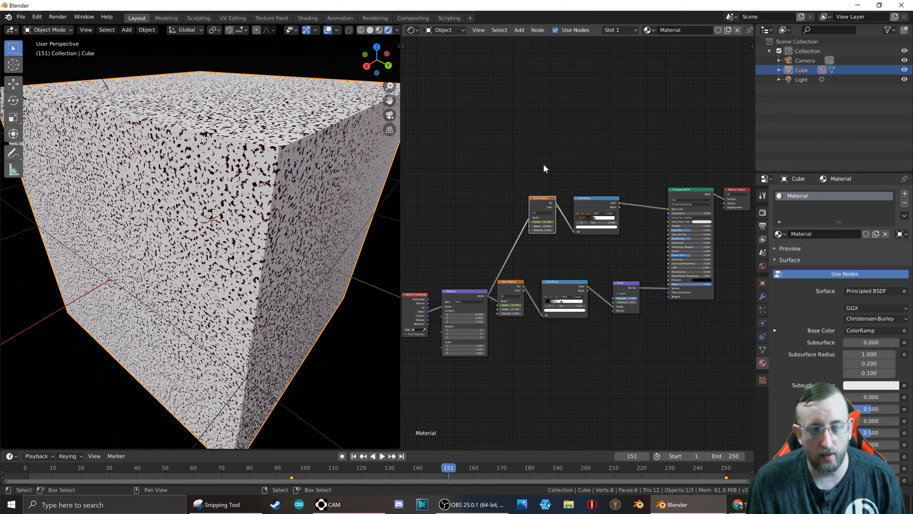
Delete the Noise Texture and ColorRamp nodes feeding the Principled BSDF's Base Color.
scroll(544, 164, "down", 3)
scroll(552, 188, "up", 4)
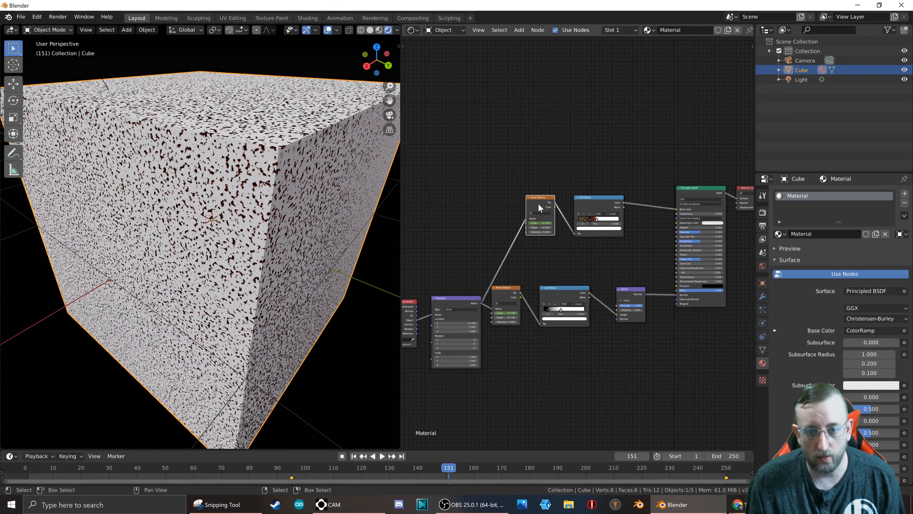
left_click(606, 202, "shift")
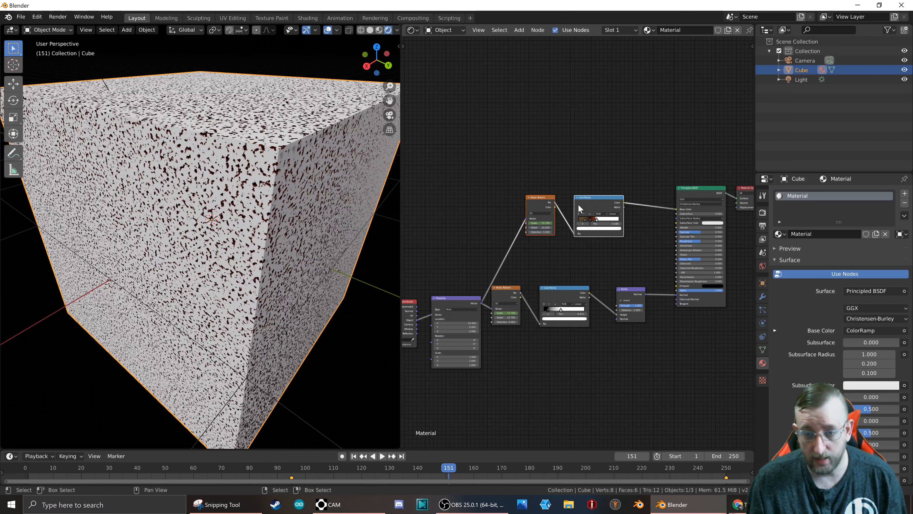
scroll(298, 160, "up", 10)
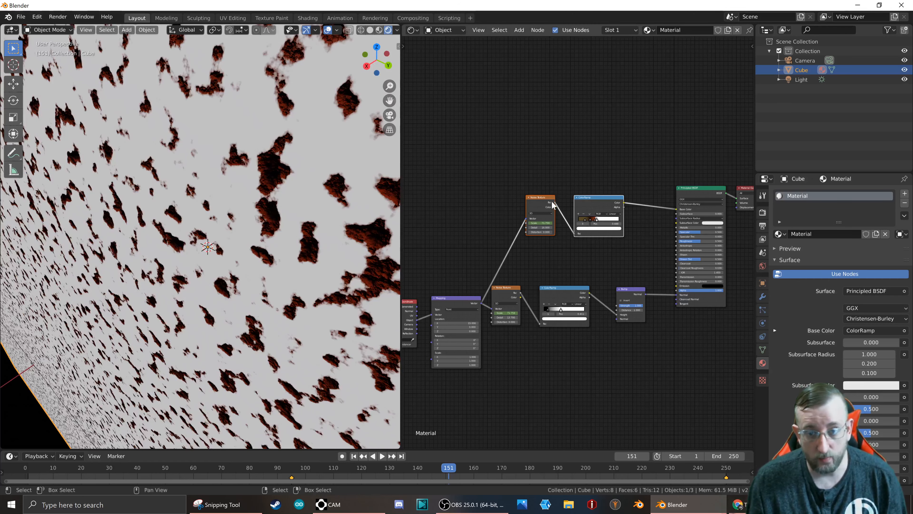
left_click(539, 204)
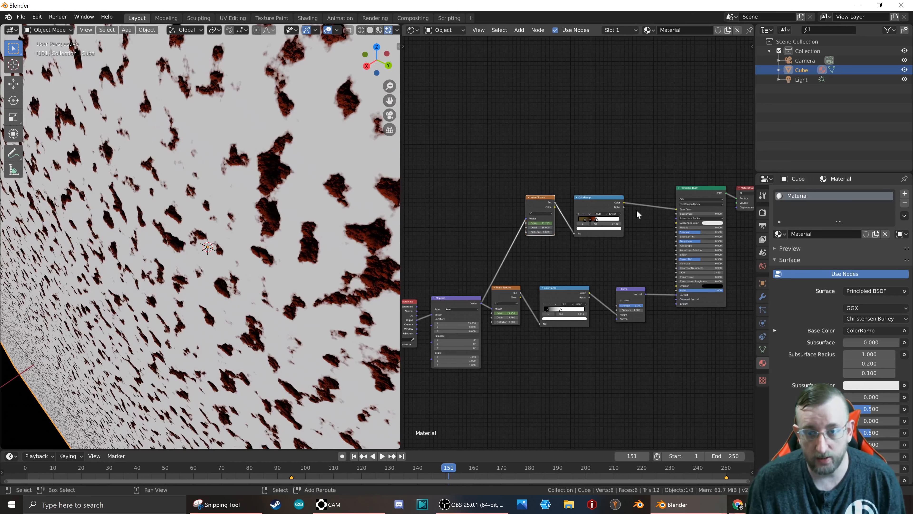
scroll(563, 215, "down", 3)
scroll(483, 299, "up", 3)
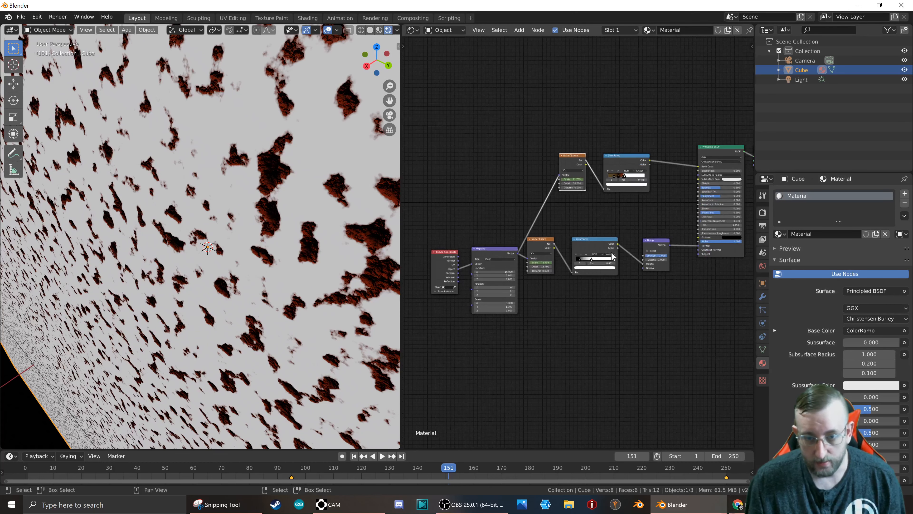
scroll(582, 265, "up", 2)
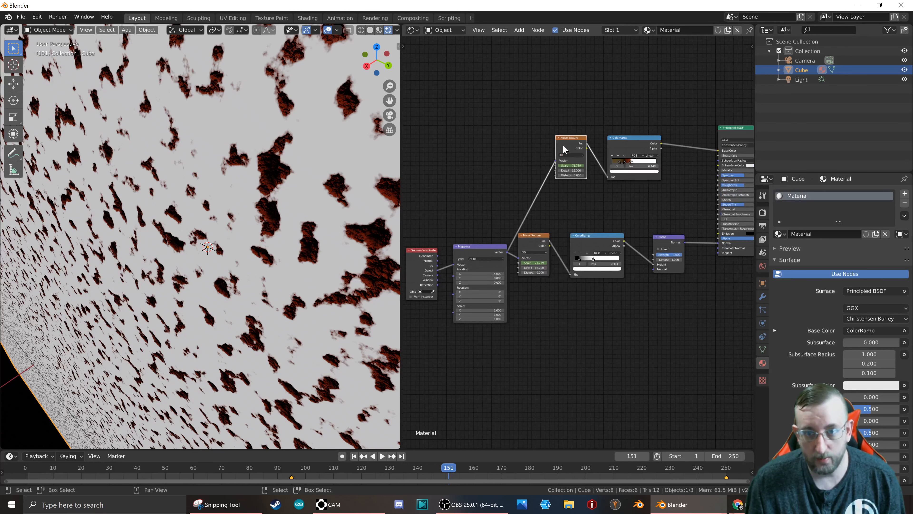
left_click(621, 142, "shift")
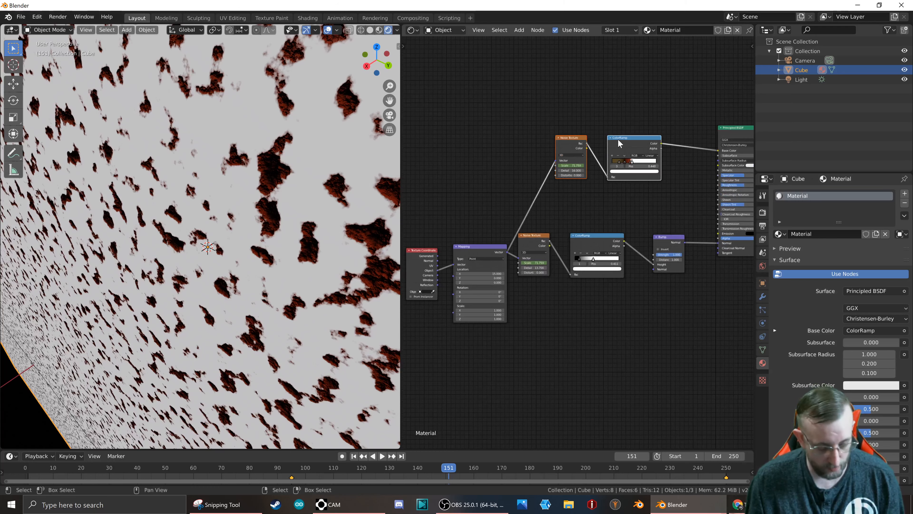
key("x")
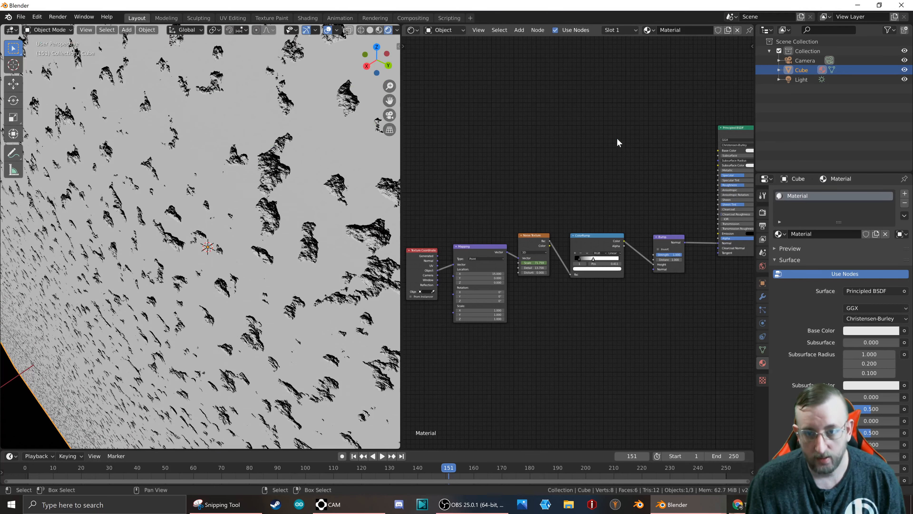
Add an Image Texture node in the empty space above the bump node chain.
middle_click_drag(633, 160, 587, 158)
key("shift+a")
mouse_move(526, 146)
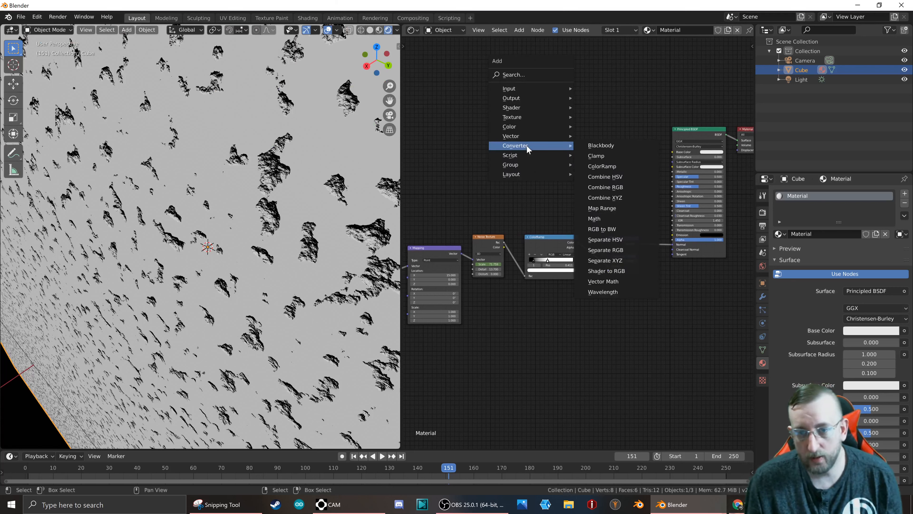
mouse_move(536, 117)
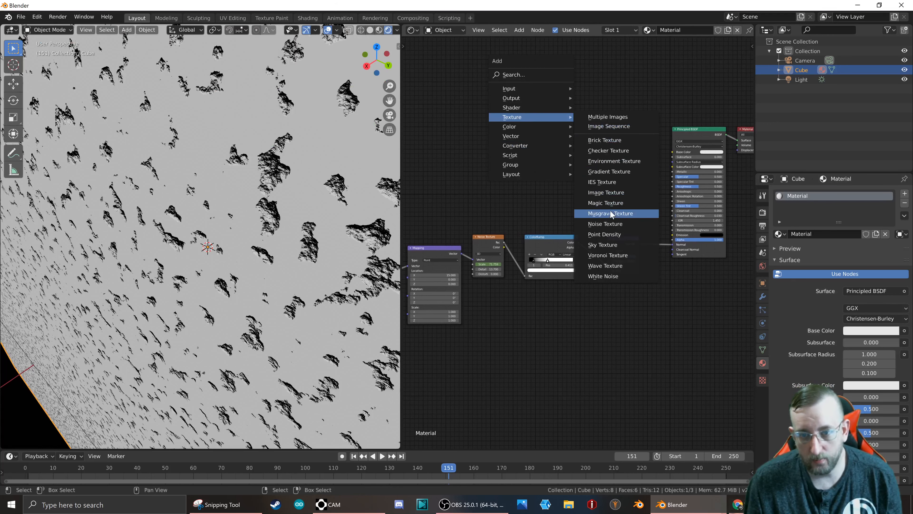
left_click(617, 194)
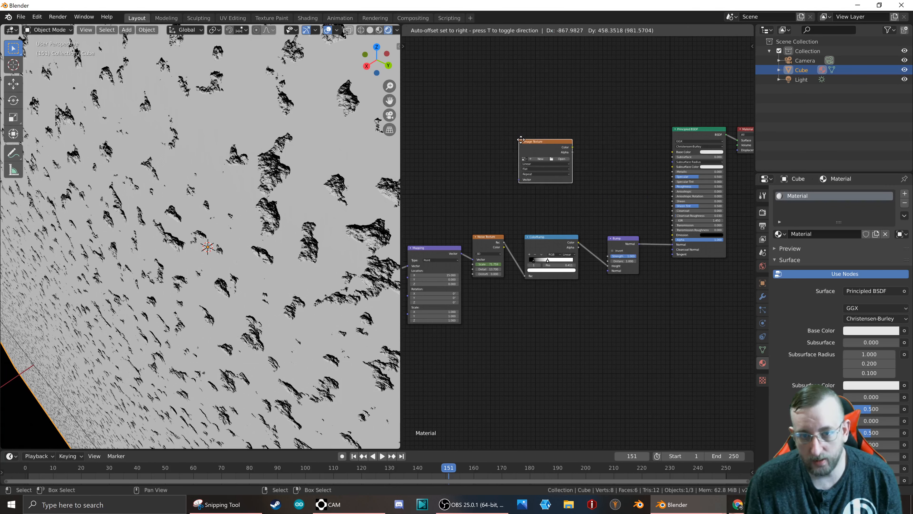
left_click(586, 163)
Load Bricks05_COL_VAR1_3K.jpg from the Bricks 05 folder of the PoliigonTextures brick collection into the Image Texture node.
left_click(596, 156)
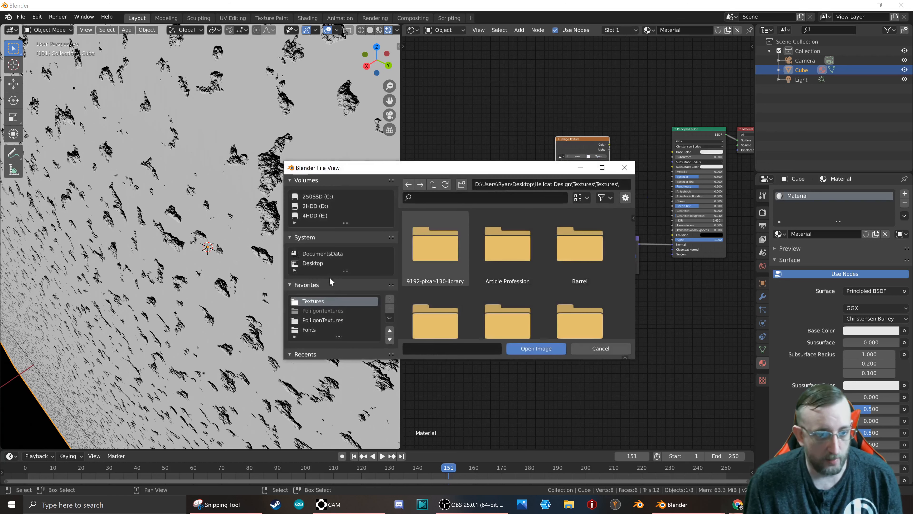
left_click(323, 320)
double_click(514, 258)
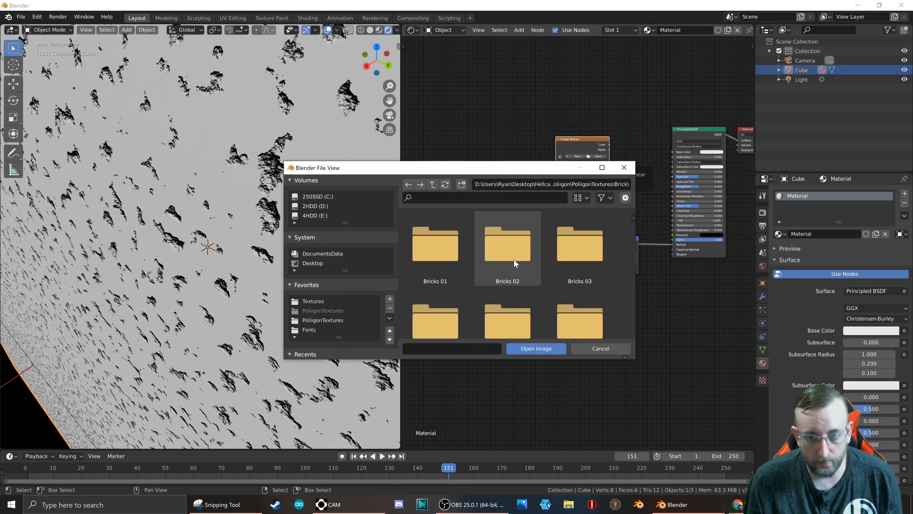
double_click(577, 250)
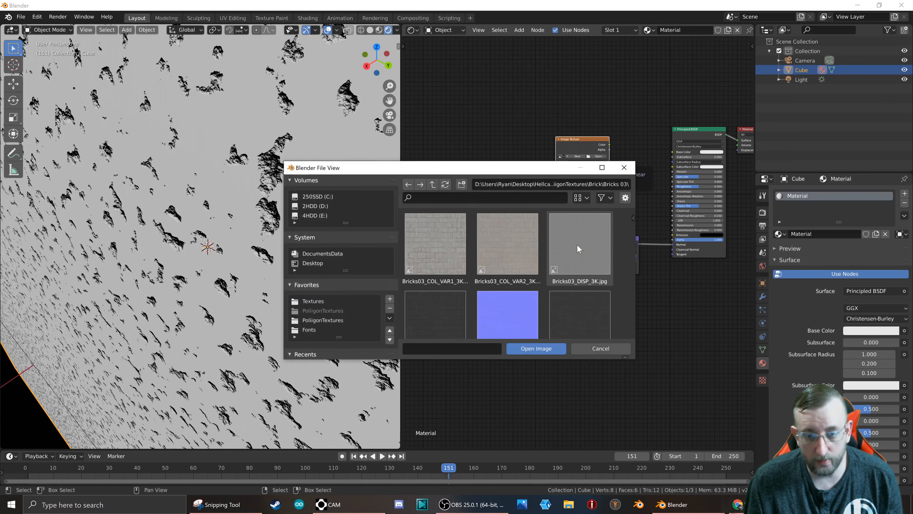
scroll(498, 243, "down", 1)
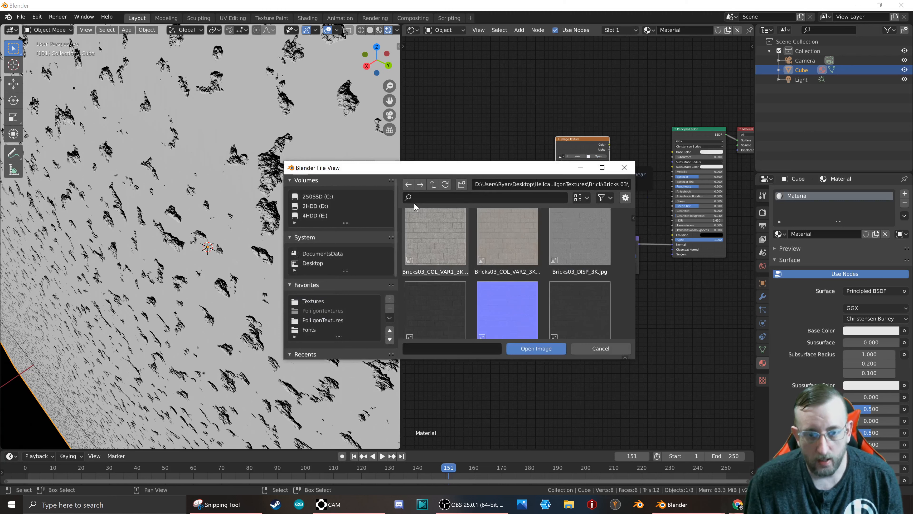
left_click(434, 184)
double_click(499, 248)
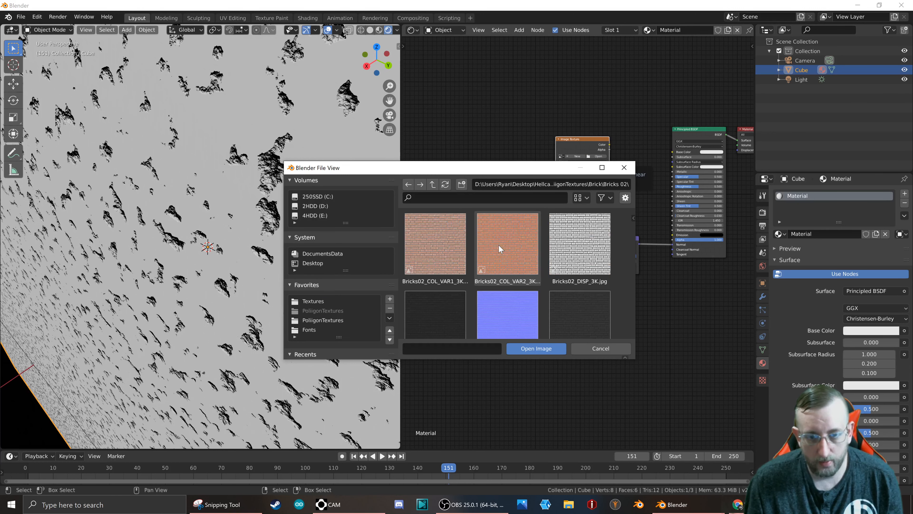
left_click(433, 185)
scroll(511, 283, "down", 3)
double_click(510, 280)
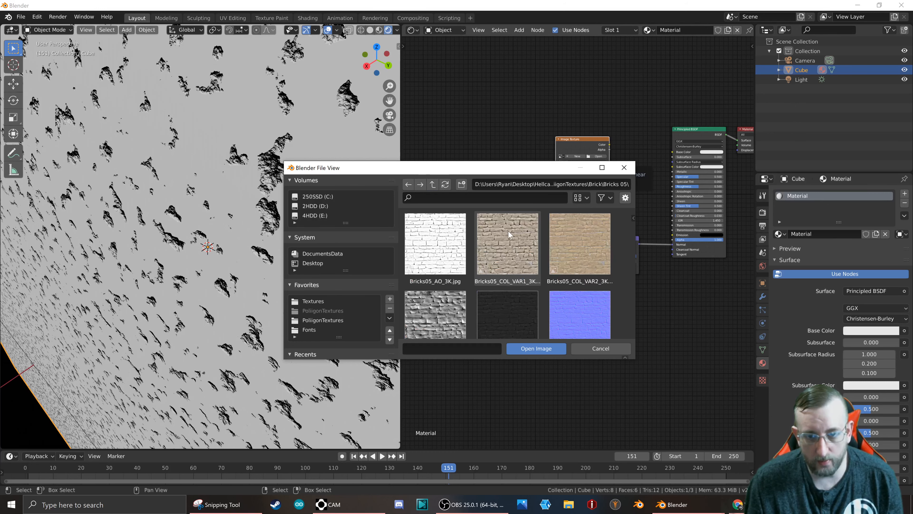
double_click(514, 238)
Connect the brick image's Color to the Principled BSDF's Base Color and the Mapping node's Vector output to the image's Vector input.
scroll(609, 148, "up", 4)
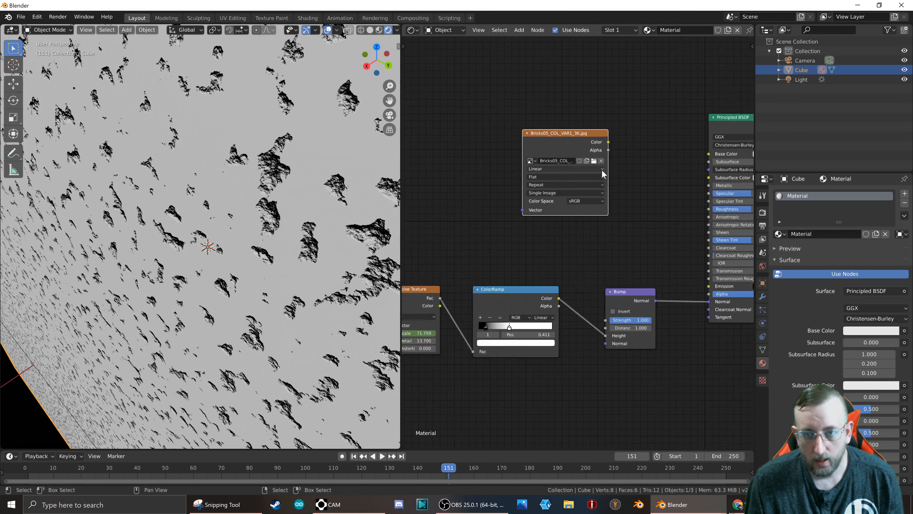
left_click_drag(609, 137, 728, 155)
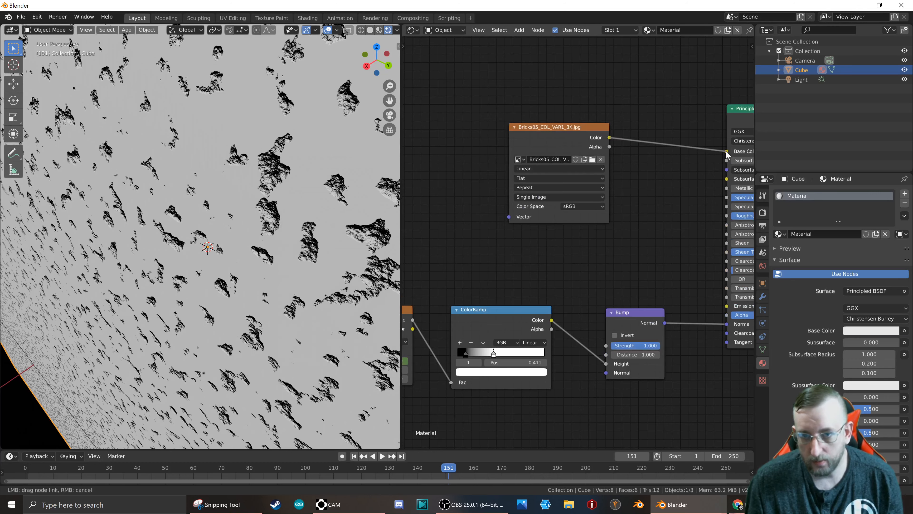
scroll(556, 183, "down", 4)
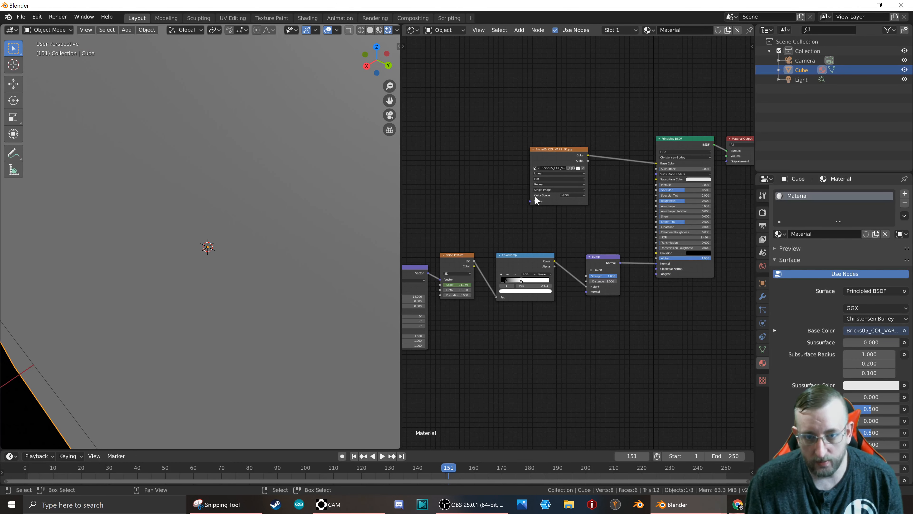
left_click_drag(524, 205, 428, 272)
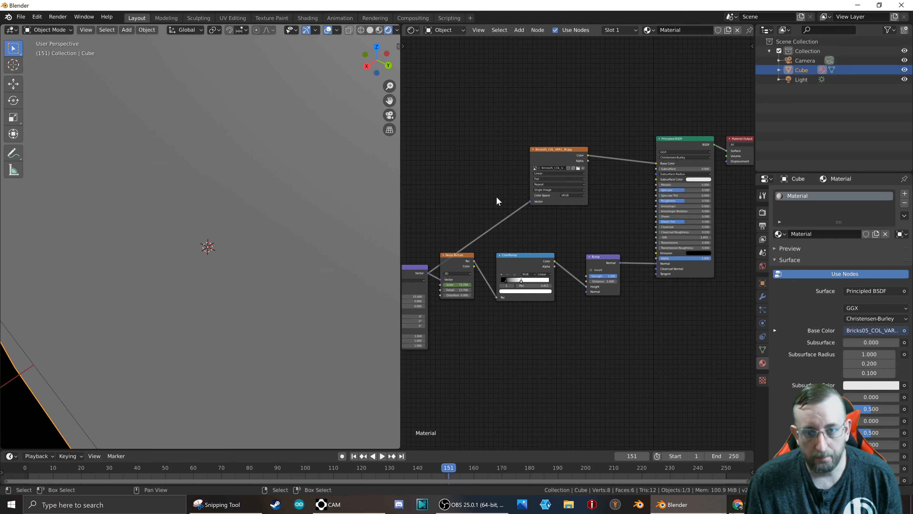
scroll(551, 182, "up", 3)
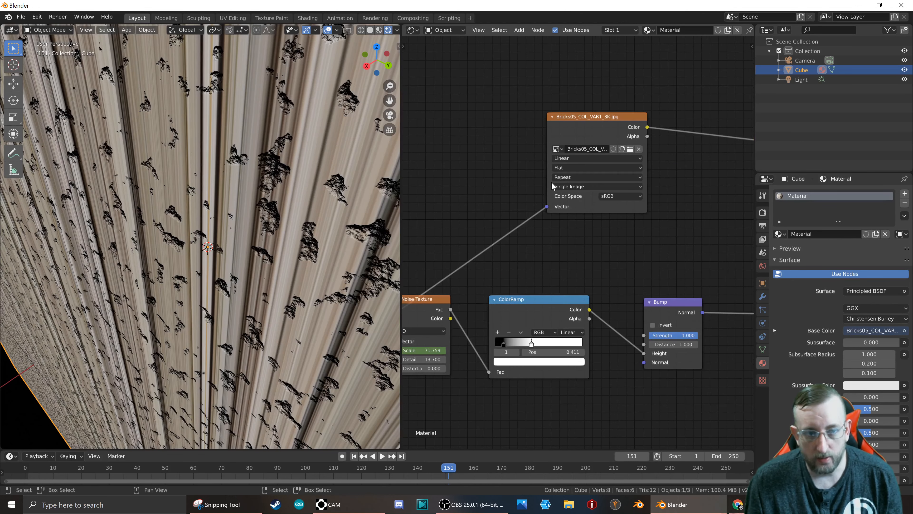
scroll(475, 192, "down", 1)
scroll(262, 147, "down", 10)
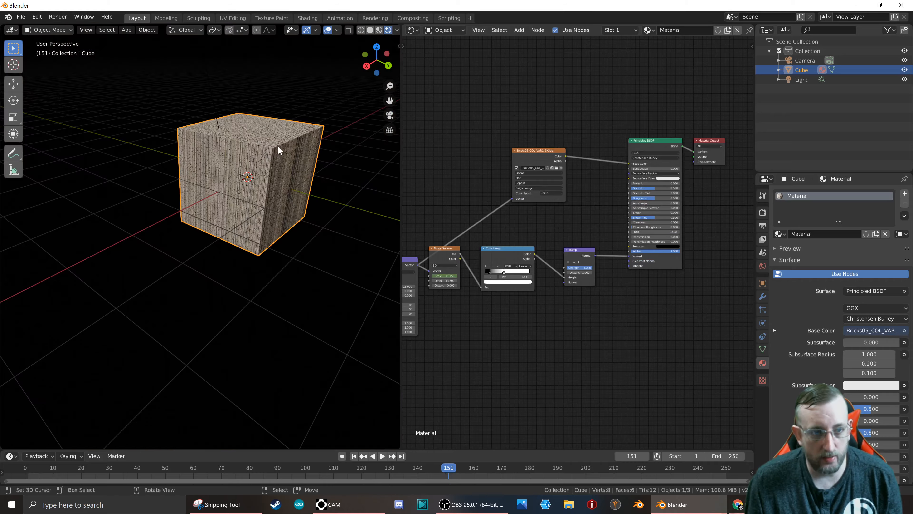
scroll(277, 145, "up", 5)
middle_click_drag(261, 165, 271, 142)
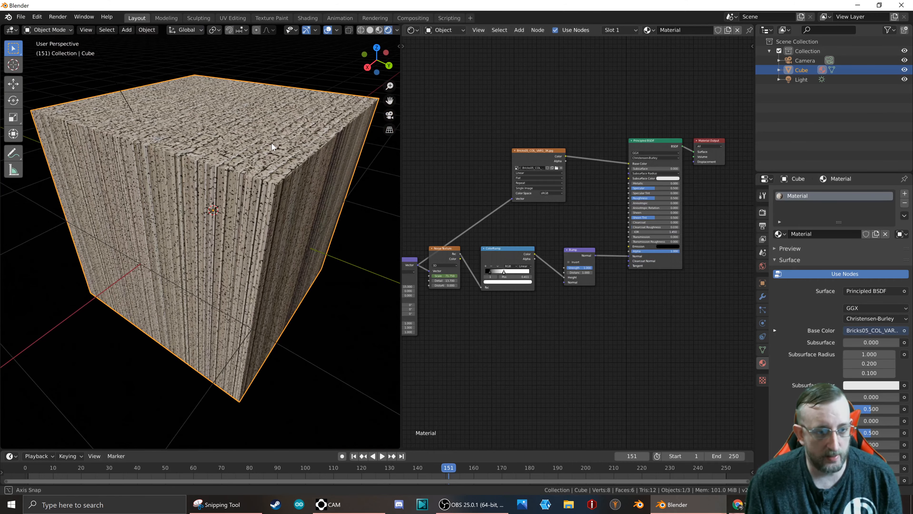
Feed the Mapping node's Vector input from the Texture Coordinate UV output instead of Object, and inspect the bricks on the cube.
key("Tab")
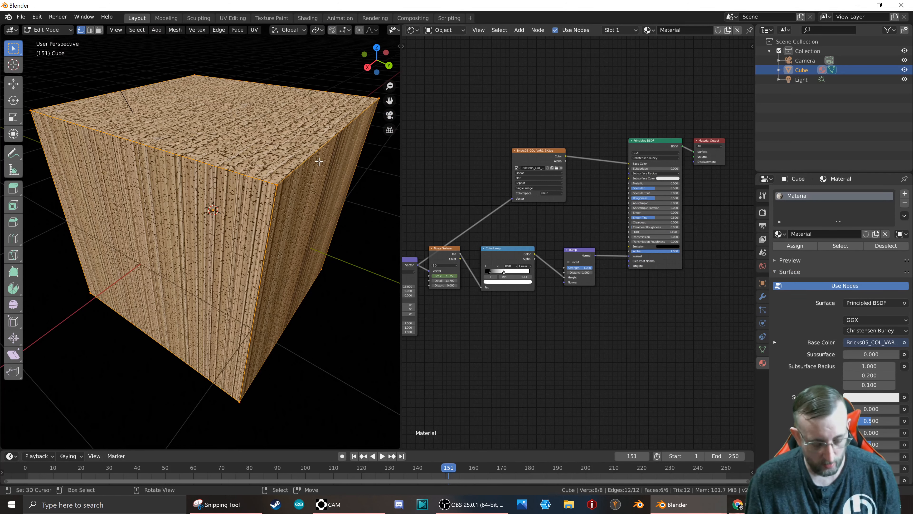
middle_click_drag(490, 195, 623, 191)
scroll(572, 189, "up", 4)
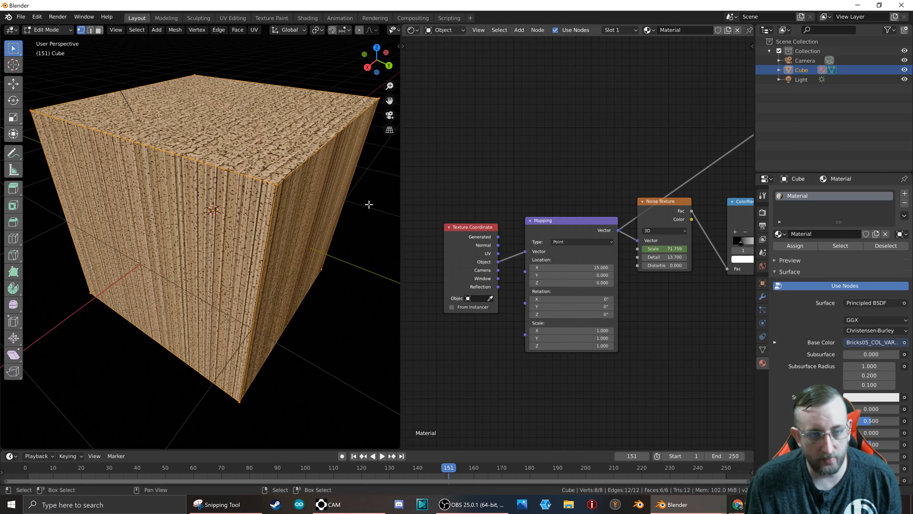
key("Tab")
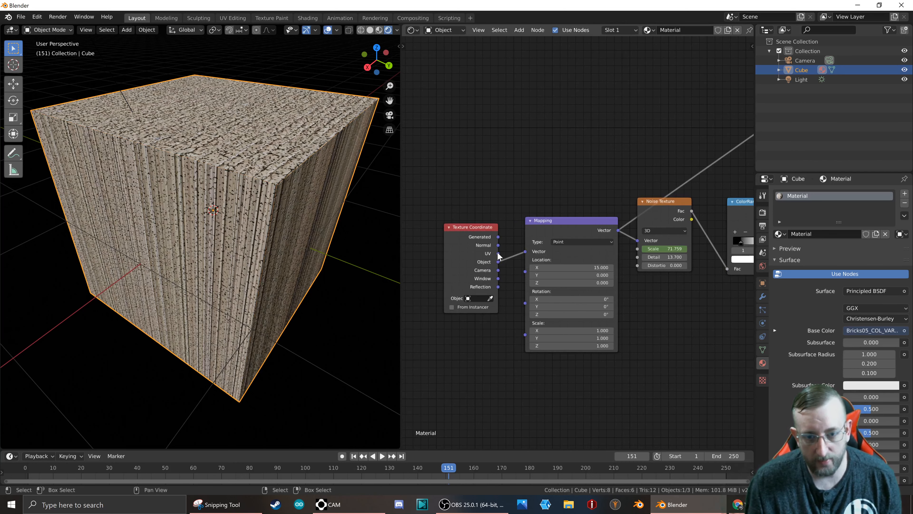
left_click_drag(498, 253, 528, 252)
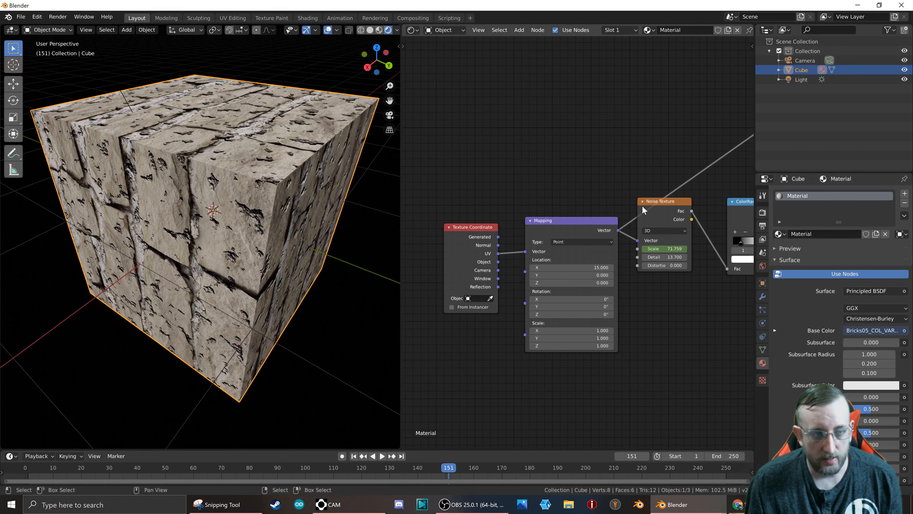
scroll(249, 218, "up", 5)
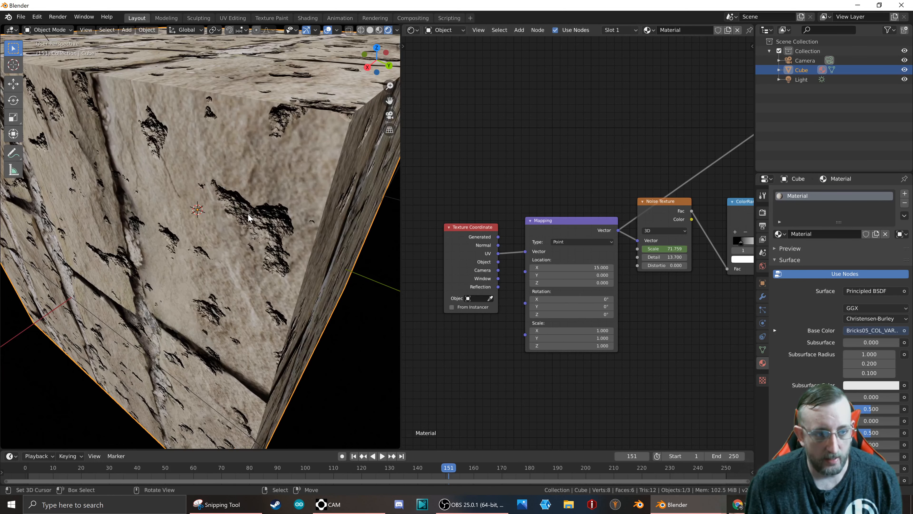
middle_click_drag(215, 153, 275, 155)
scroll(275, 155, "down", 5)
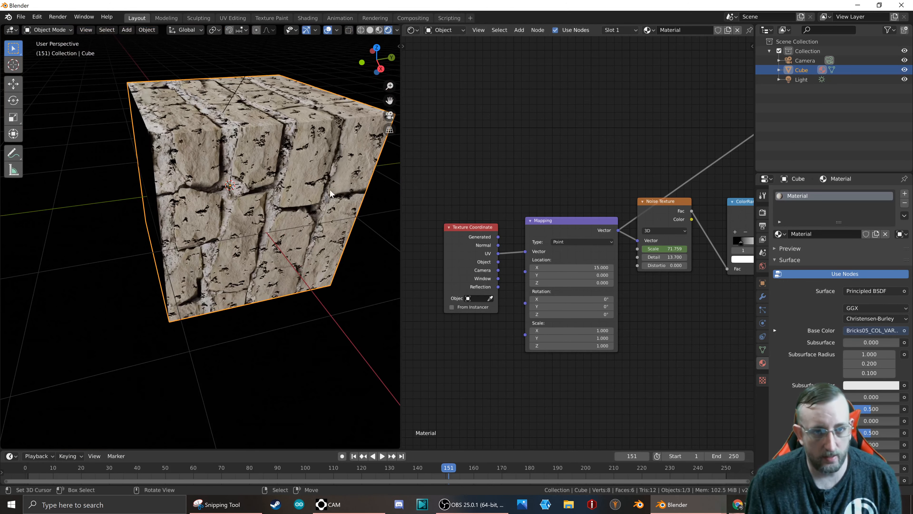
Split the node editor area horizontally and show Bricks05_COL_VAR1_3K.jpg in an Image Editor in the lower part.
left_click_drag(403, 447, 406, 253)
left_click(413, 258)
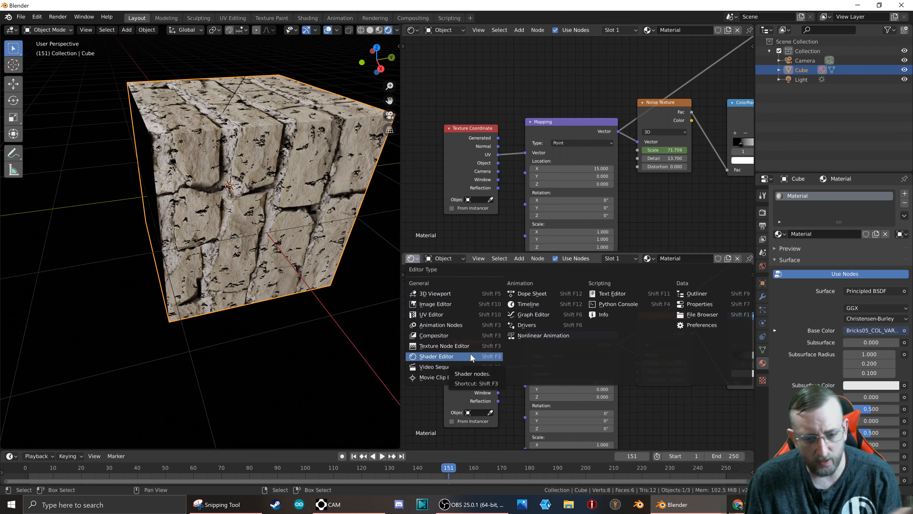
left_click(458, 339)
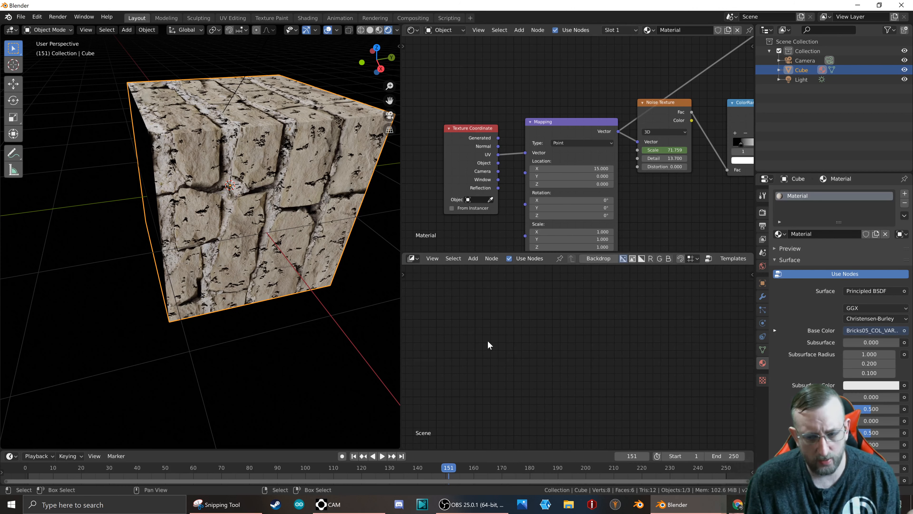
left_click(412, 258)
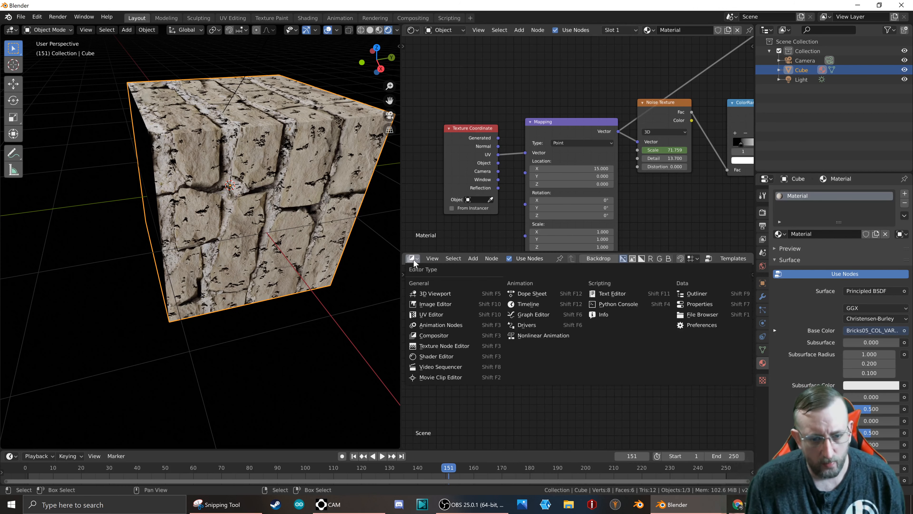
left_click(431, 306)
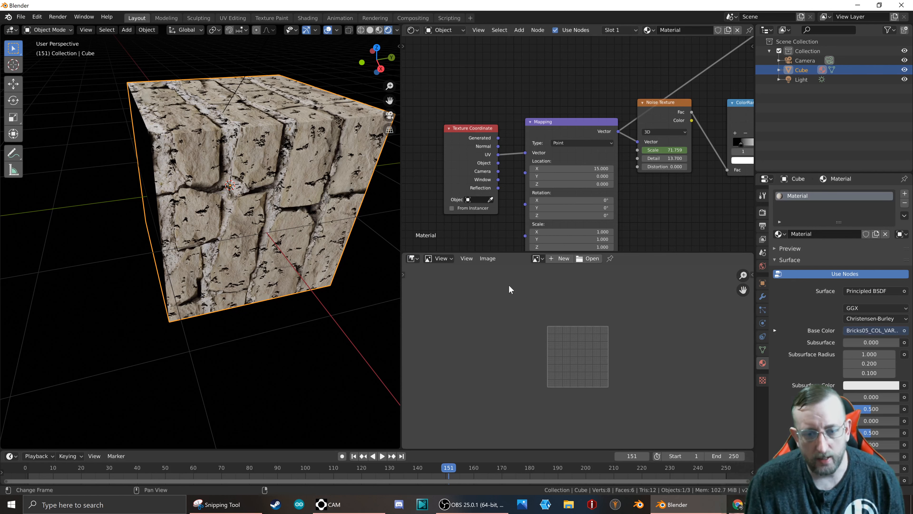
left_click(537, 258)
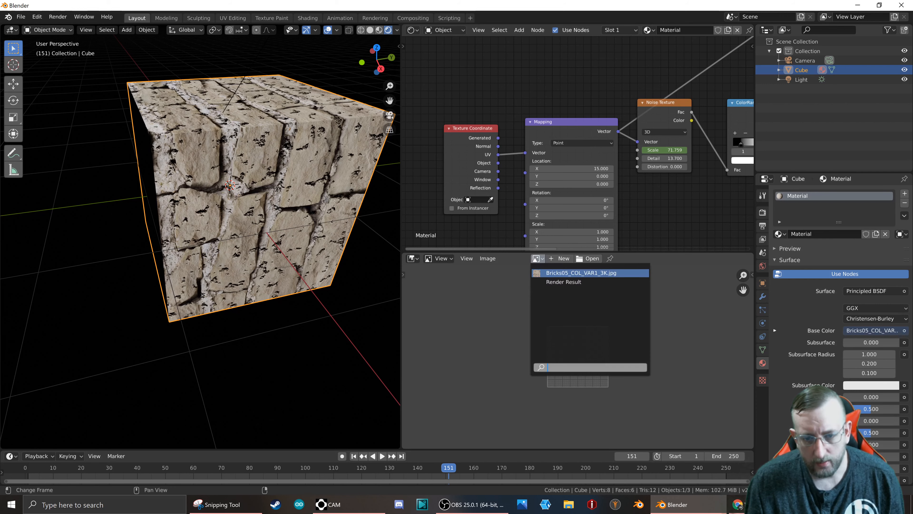
left_click(555, 273)
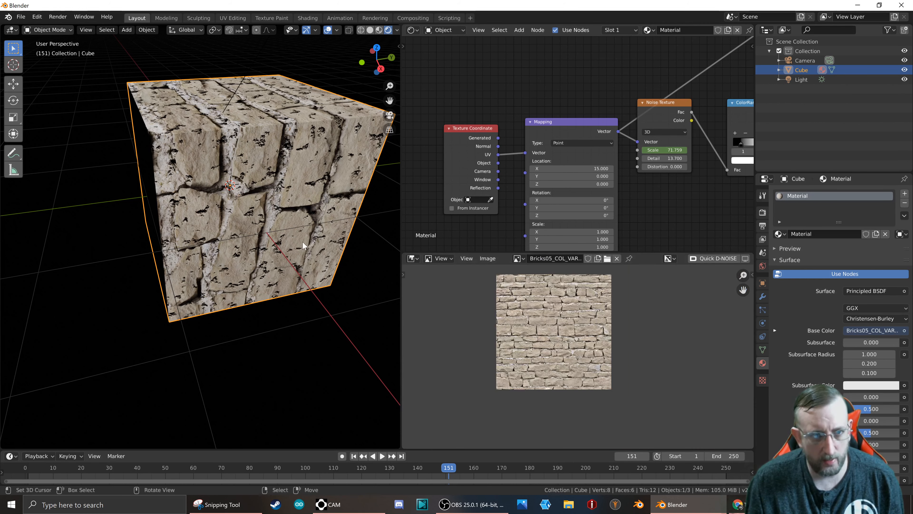
Put the cube into Edit Mode and switch the area showing the brick image to the UV Editor.
key("Tab")
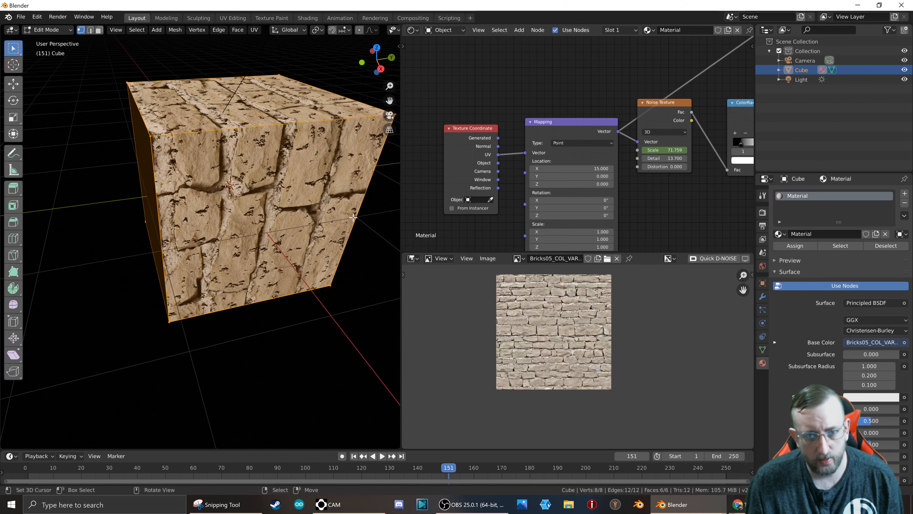
scroll(519, 302, "up", 2)
scroll(521, 301, "down", 1)
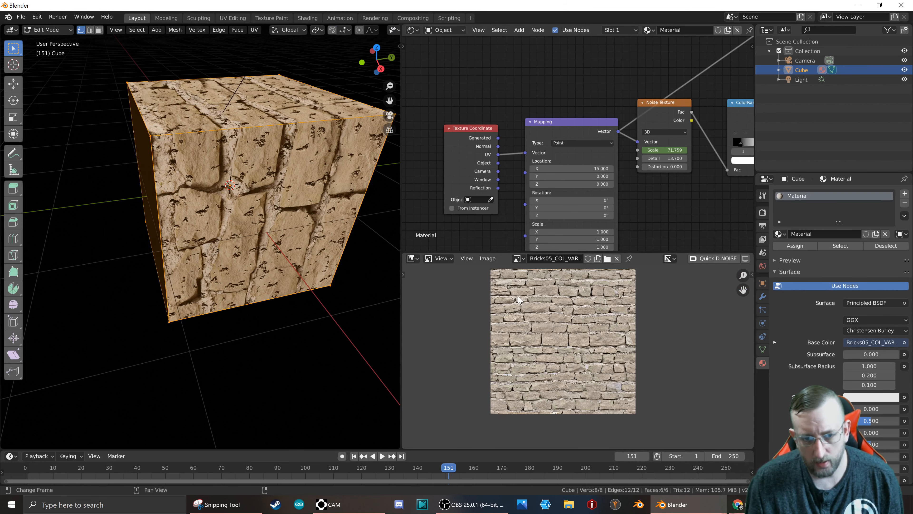
left_click(412, 258)
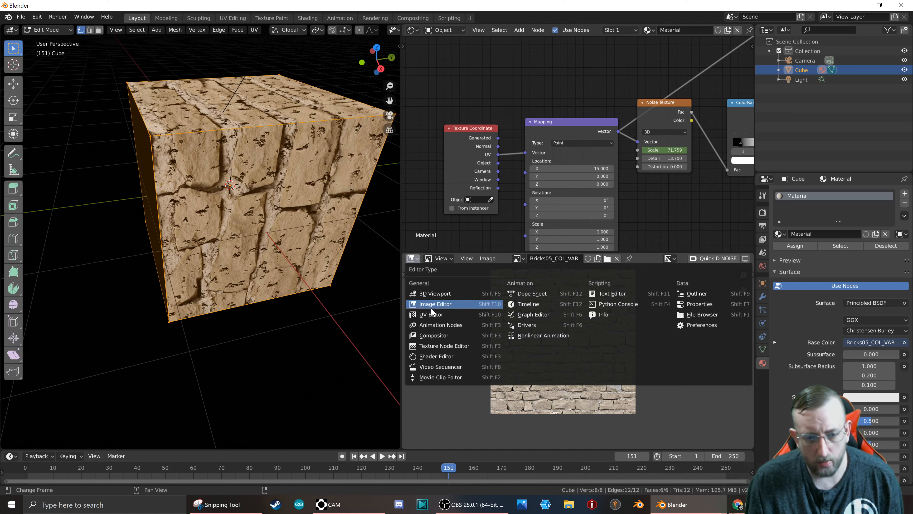
left_click(435, 315)
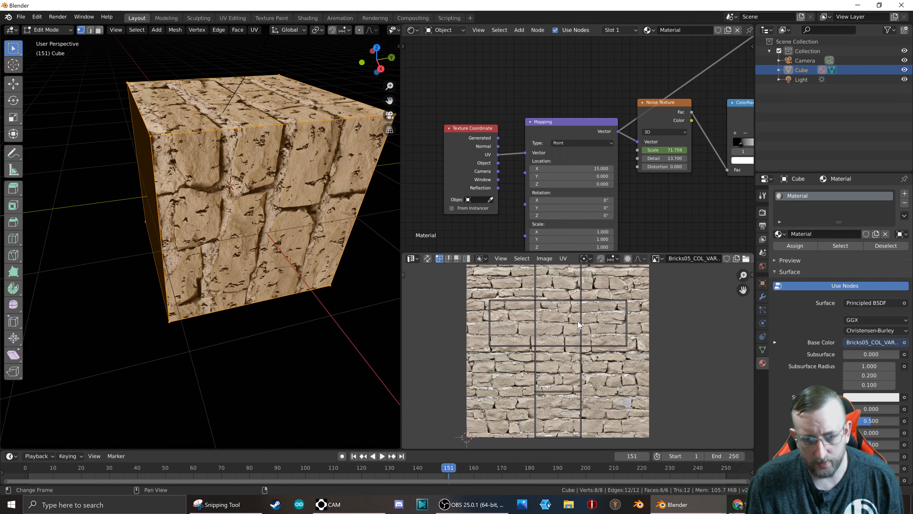
Select the cube's entire UV layout and scale it up by a factor of about 2.76 over the brick image.
key("a")
scroll(618, 325, "down", 3)
scroll(618, 326, "up", 2)
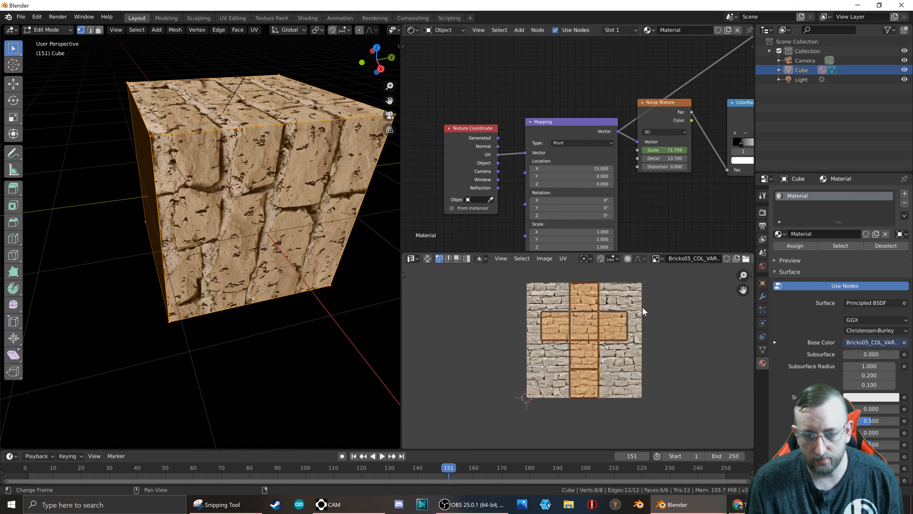
key("s")
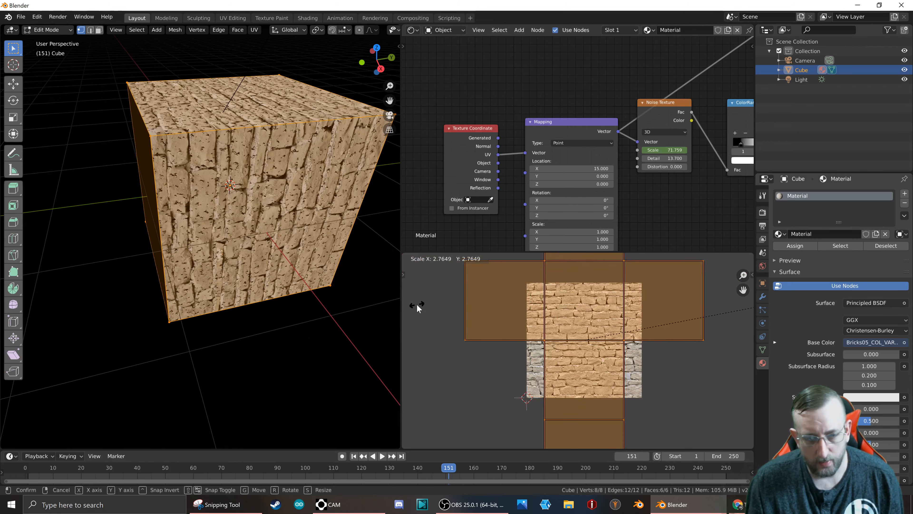
left_click(417, 302)
scroll(200, 124, "up", 4)
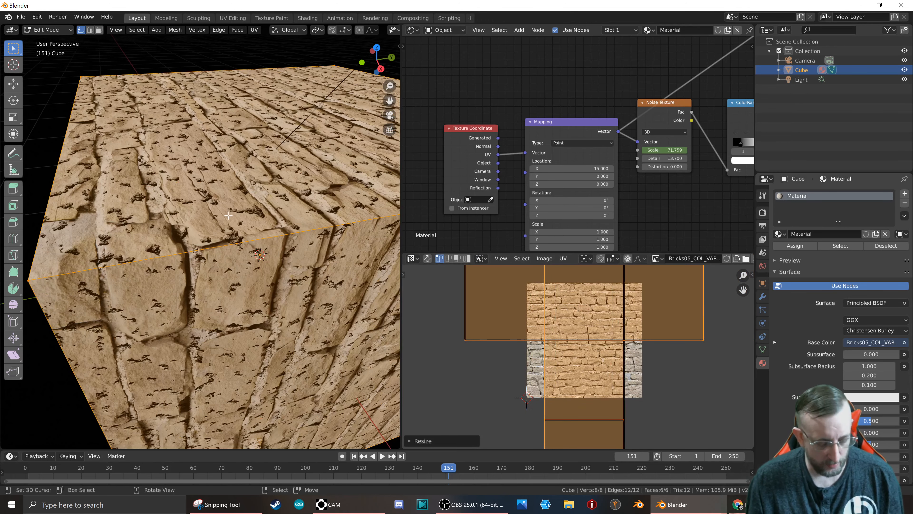
Remap the cube's UVs with Cube Projection, check the bricks on its sides and return to Object Mode.
key("u")
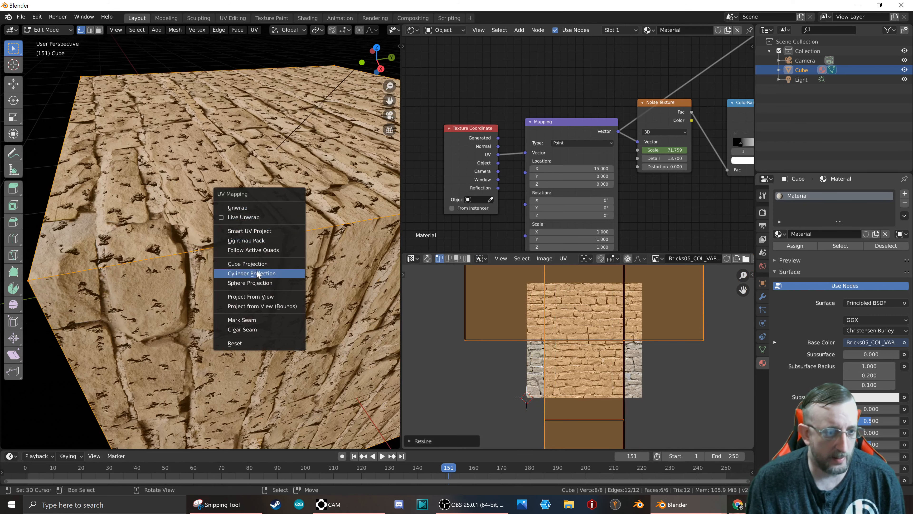
left_click(256, 262)
scroll(262, 235, "down", 5)
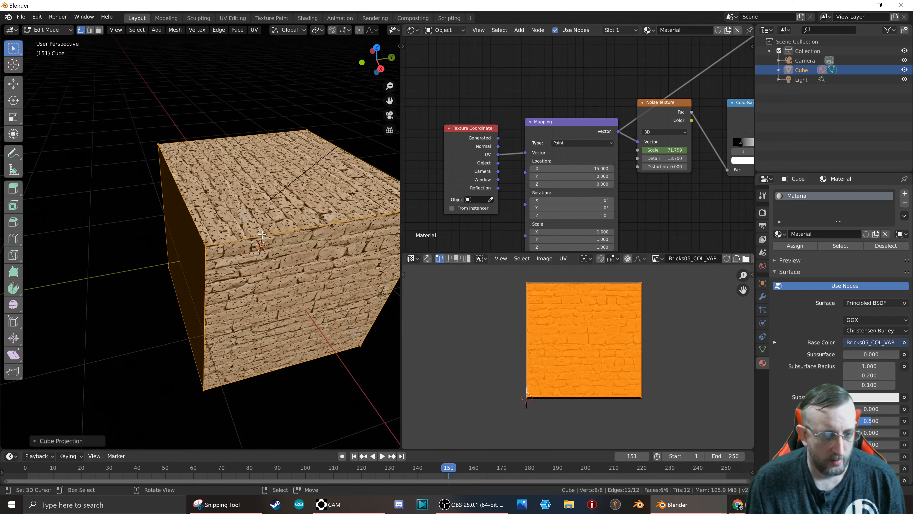
scroll(505, 270, "up", 1)
scroll(237, 244, "up", 2)
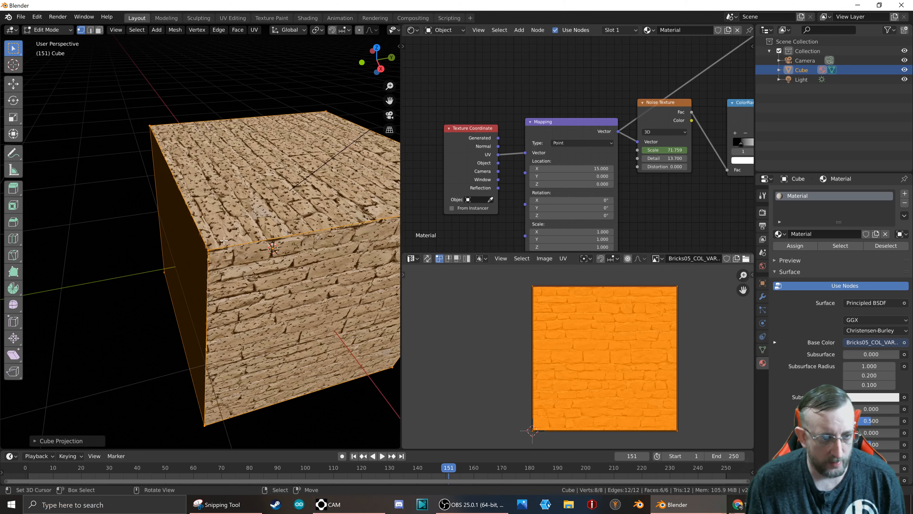
middle_click_drag(223, 240, 146, 219)
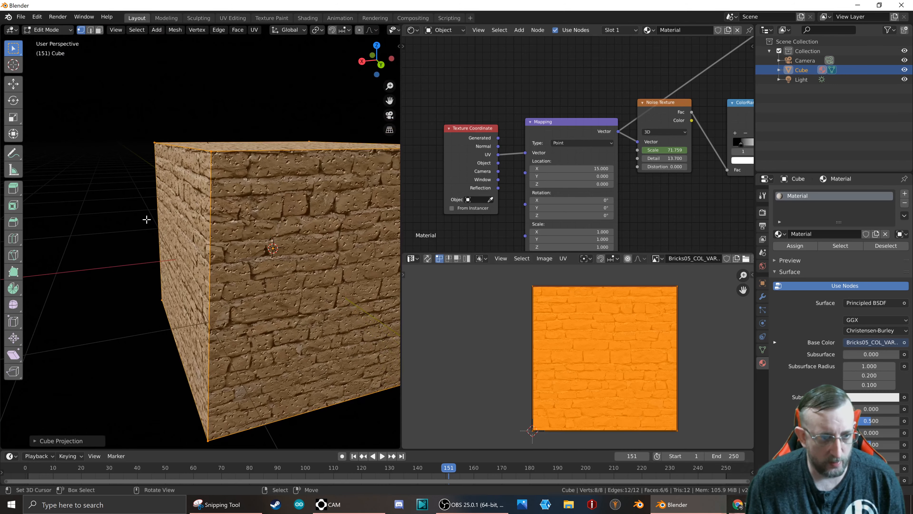
middle_click_drag(222, 172, 258, 178)
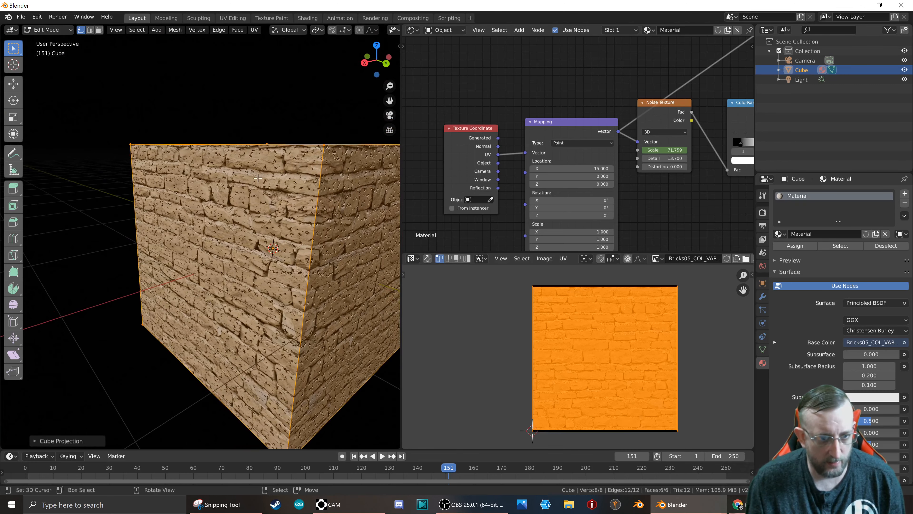
key("Tab")
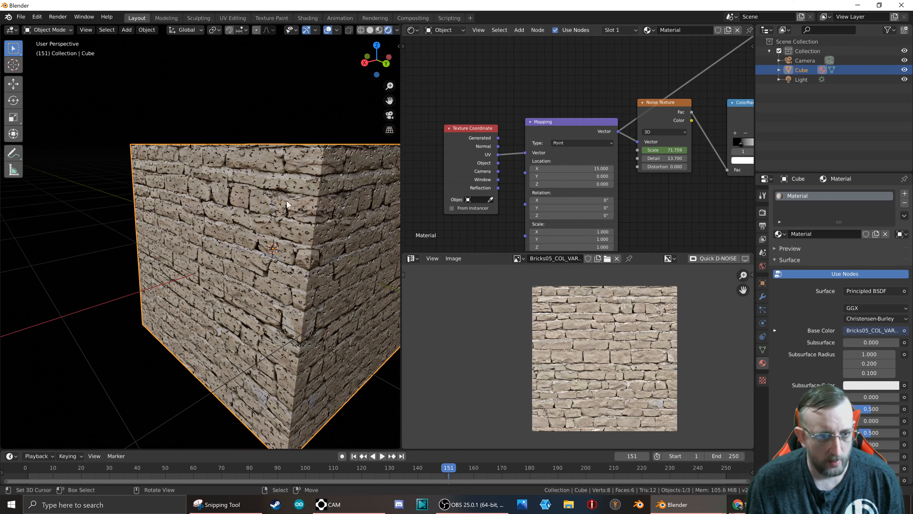
scroll(295, 202, "up", 6)
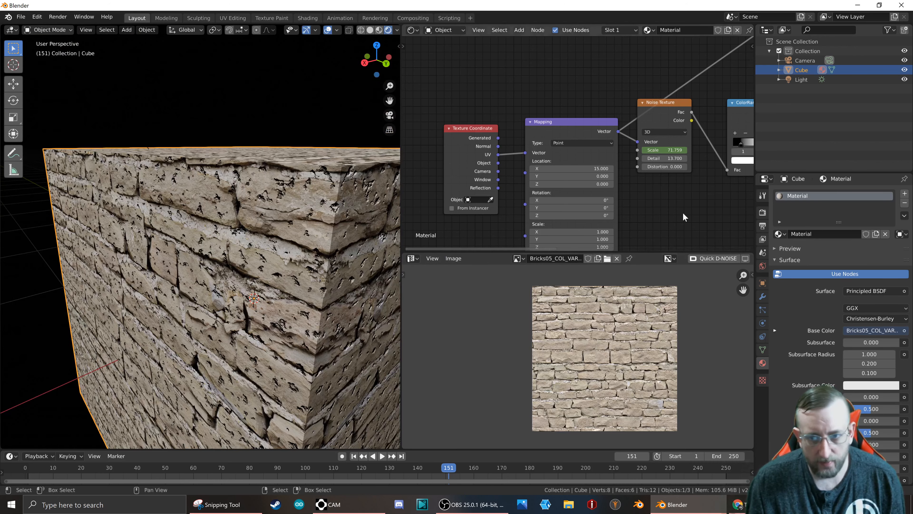
Set the Noise Texture node's Scale to 5.
middle_click_drag(662, 150, 631, 155)
left_click_drag(631, 155, 607, 154)
left_click(636, 155)
type("5")
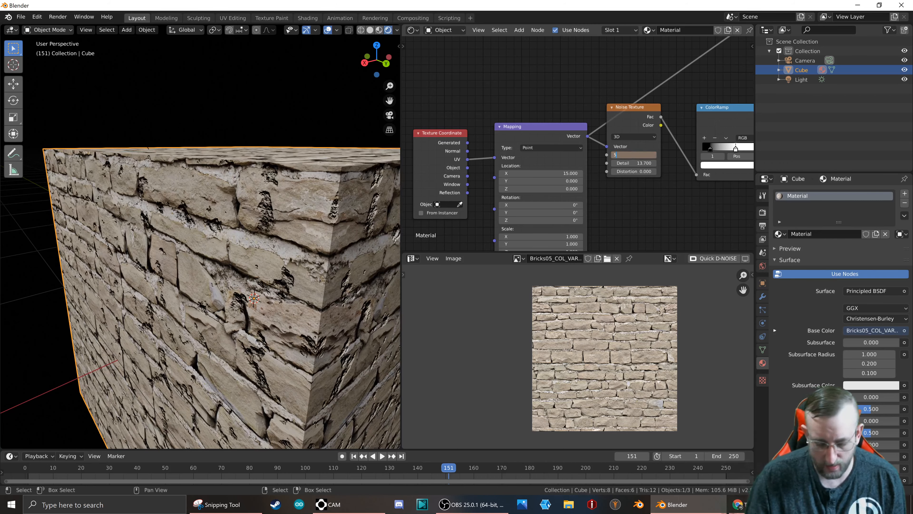
key("Return")
scroll(635, 74, "down", 1)
scroll(650, 74, "down", 2)
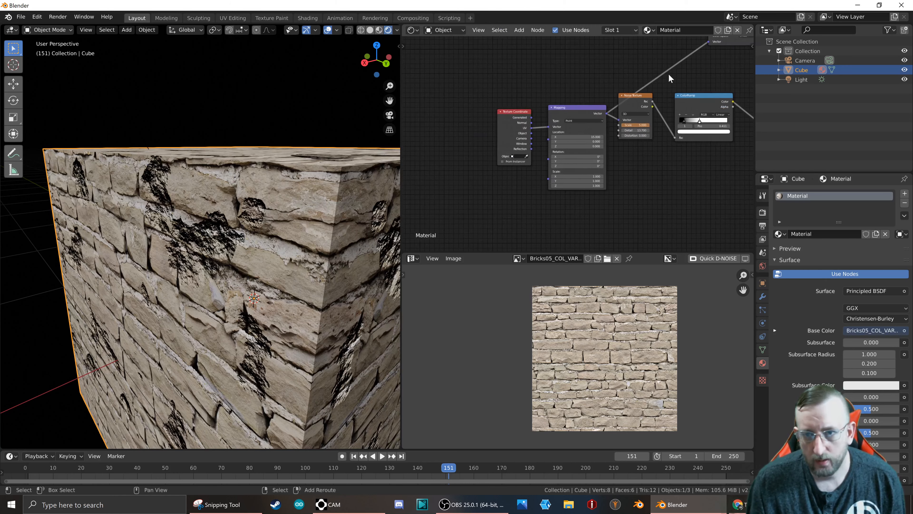
Examine the noise pits up close on the brick cube's top face.
middle_click_drag(669, 73, 572, 134)
scroll(263, 243, "down", 5)
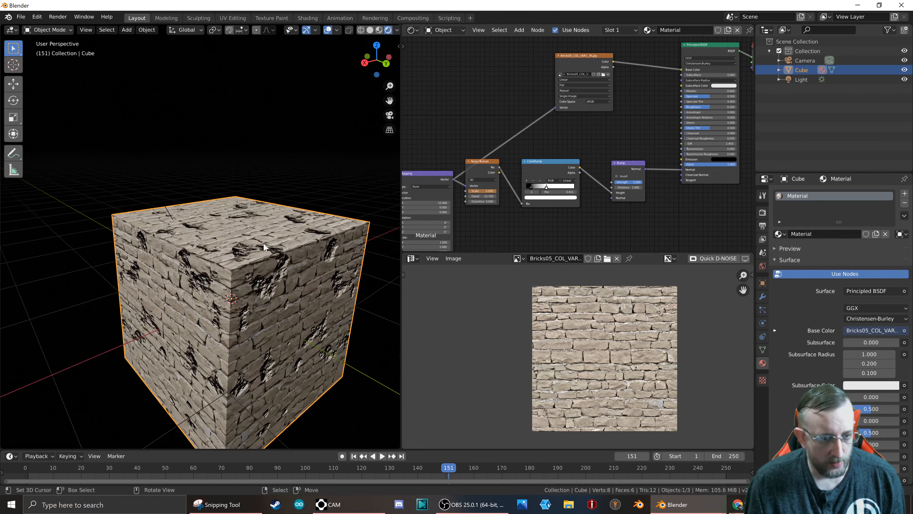
scroll(264, 244, "up", 2)
middle_click_drag(265, 245, 296, 229)
scroll(281, 329, "up", 4)
scroll(281, 329, "up", 2)
scroll(297, 228, "down", 5)
middle_click_drag(287, 185, 285, 401)
scroll(285, 401, "up", 3)
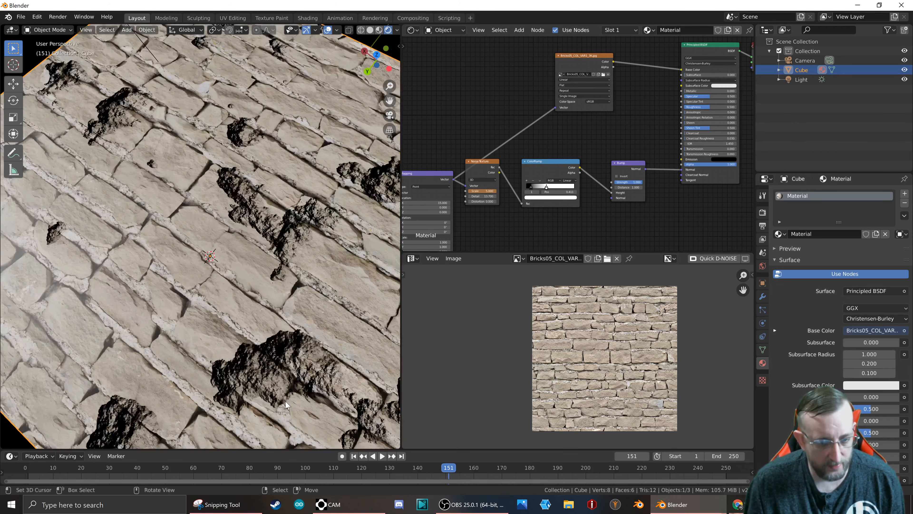
scroll(286, 402, "up", 3)
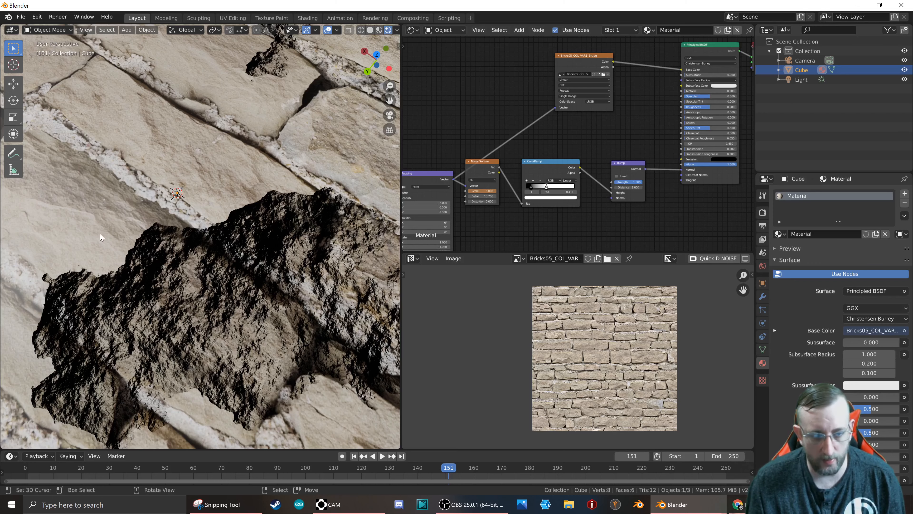
Examine how the pits meet across the cube's edges and spread over its sides.
scroll(213, 215, "down", 7)
scroll(325, 169, "up", 4)
middle_click_drag(263, 203, 359, 169)
scroll(358, 169, "down", 4)
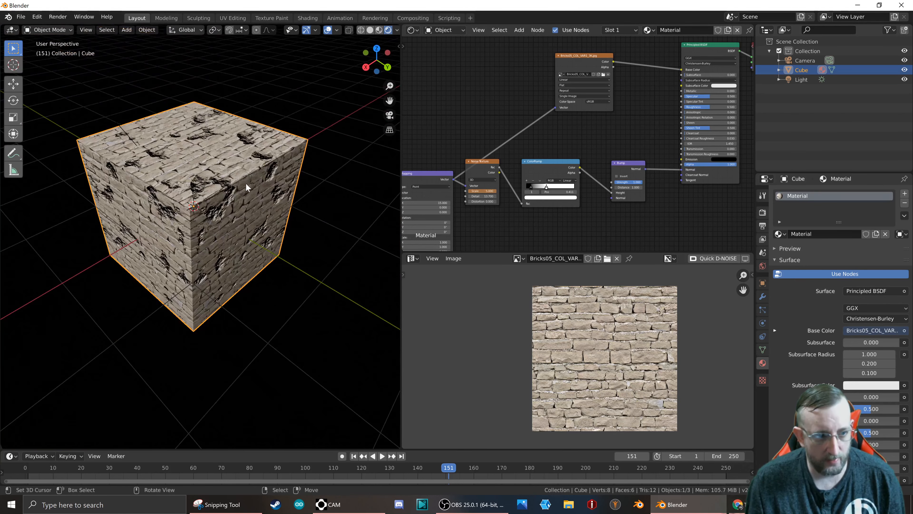
scroll(213, 193, "up", 6)
middle_click_drag(212, 202, 251, 210)
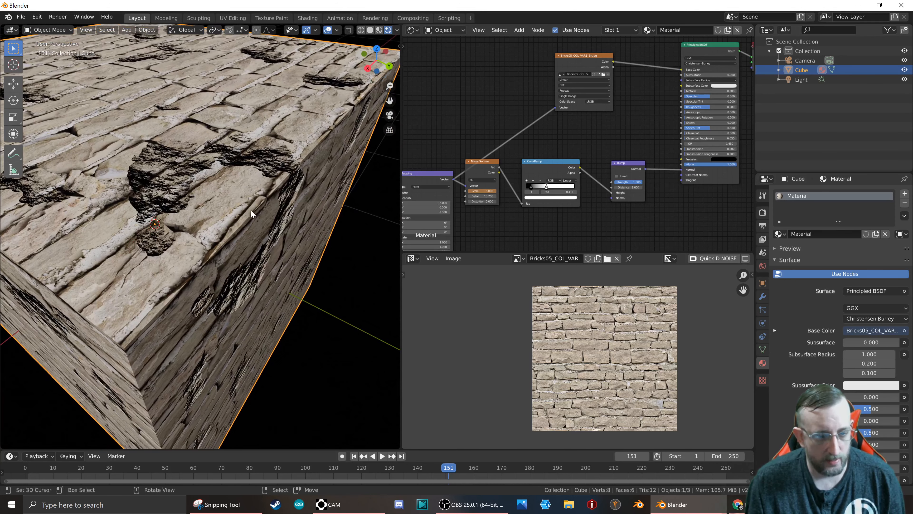
middle_click_drag(186, 267, 118, 232)
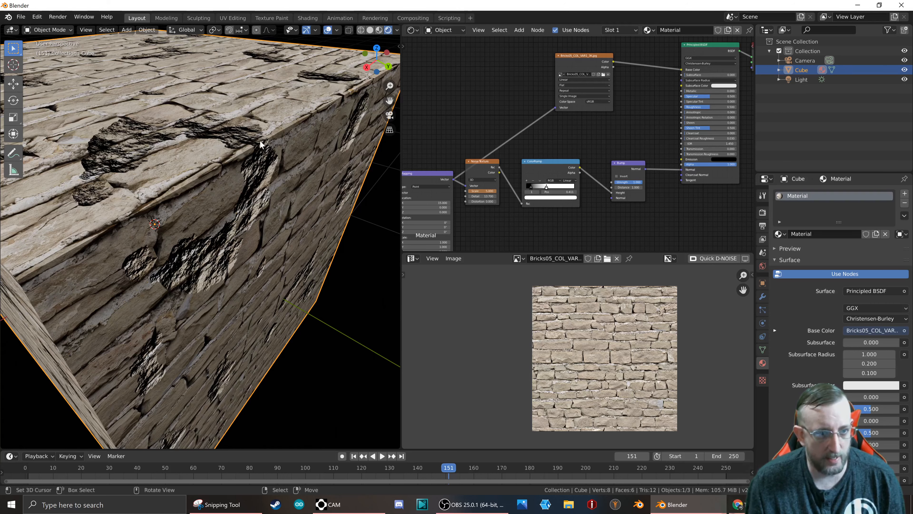
scroll(257, 144, "down", 6)
middle_click_drag(256, 146, 360, 158)
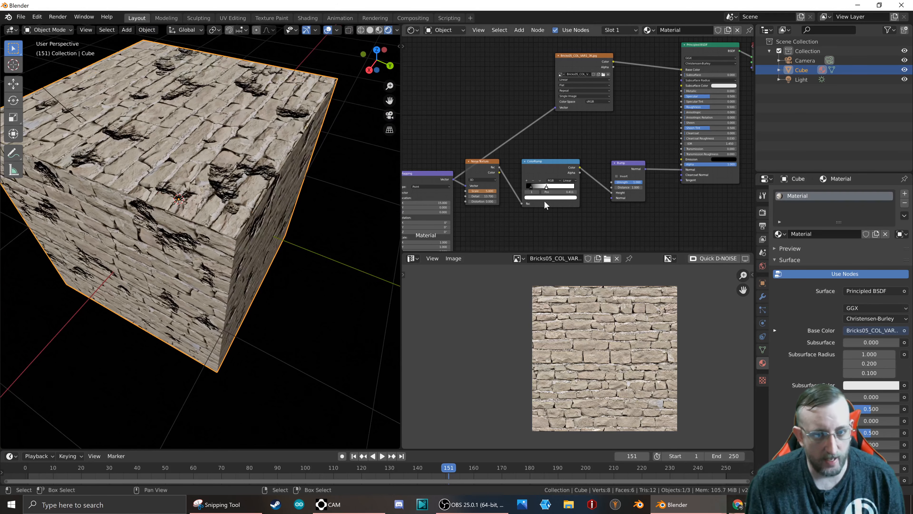
Duplicate the Texture Coordinate and Mapping nodes together and place the copies above the originals, level with the brick image node.
scroll(483, 198, "down", 4)
scroll(475, 183, "up", 2)
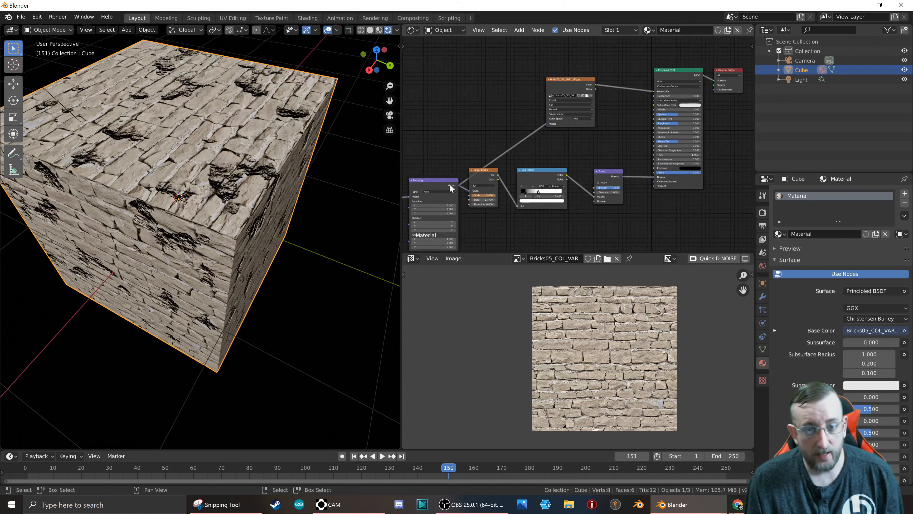
middle_click_drag(454, 175, 574, 174)
left_click(554, 184)
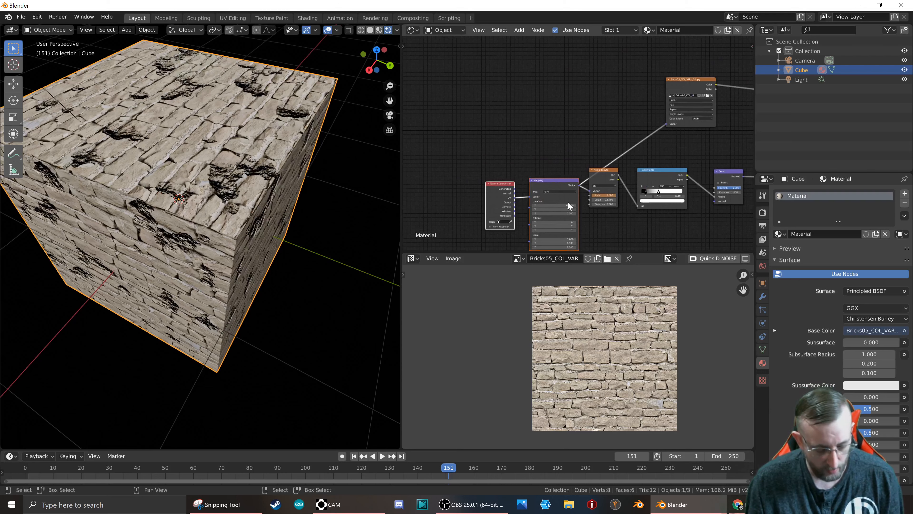
key("shift+d")
left_click(564, 101)
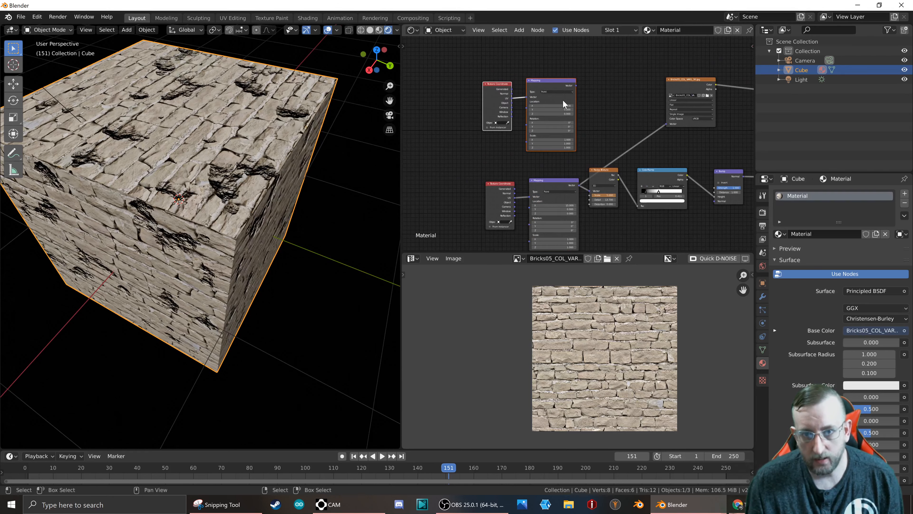
Feed the original Mapping node's Vector input from its Texture Coordinate node's Object output instead of UV.
scroll(562, 97, "up", 3)
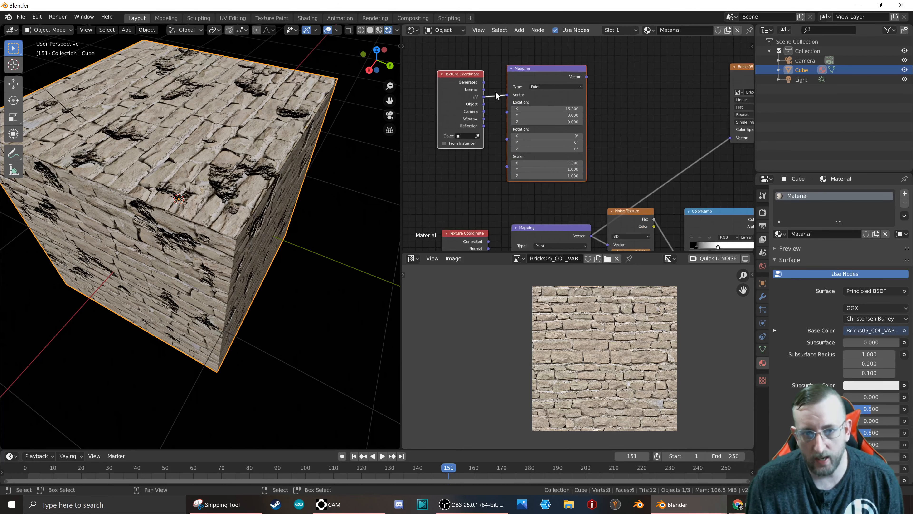
middle_click_drag(477, 220, 503, 126)
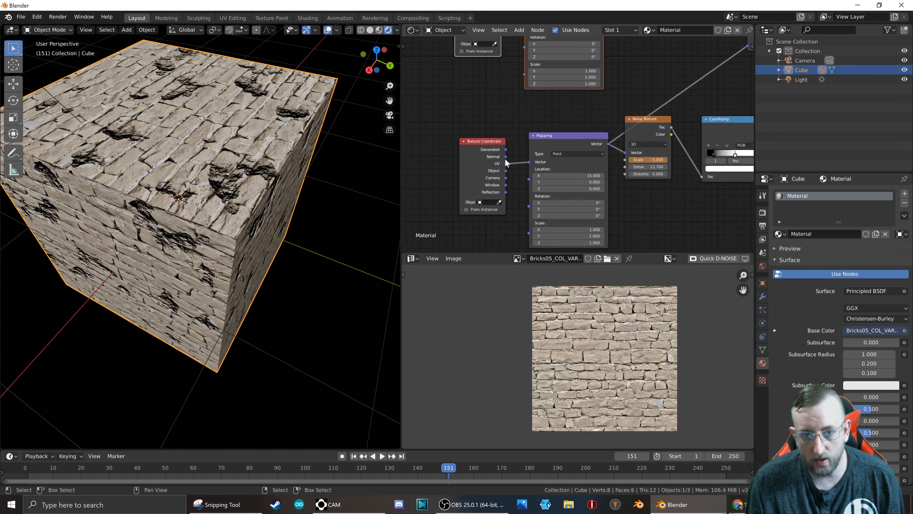
left_click_drag(506, 171, 528, 162)
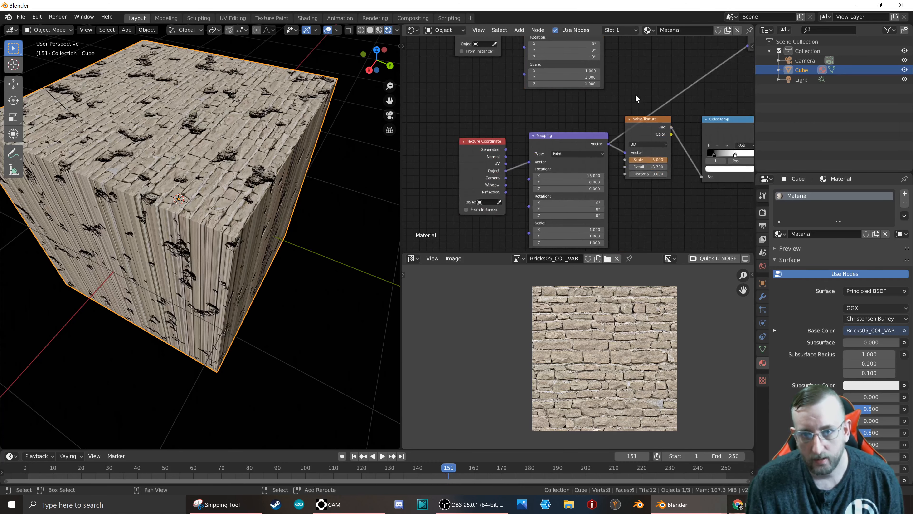
Connect the duplicated Mapping node's Vector output to the Vector input of the brick image node.
middle_click_drag(583, 137, 468, 249)
left_click_drag(490, 96, 638, 158)
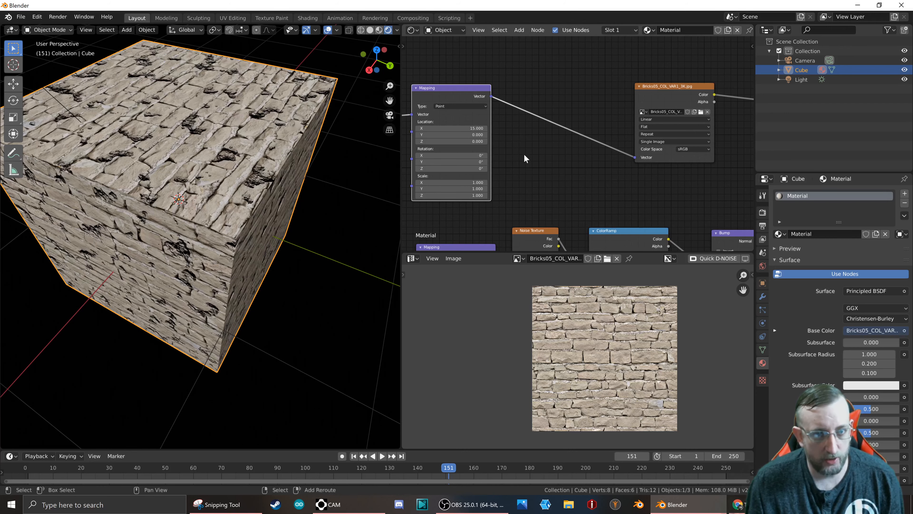
Review the separate UV and Object coordinate chains through to the Bump node, and examine the pits along the cube's top edge up close.
middle_click_drag(525, 153, 627, 157)
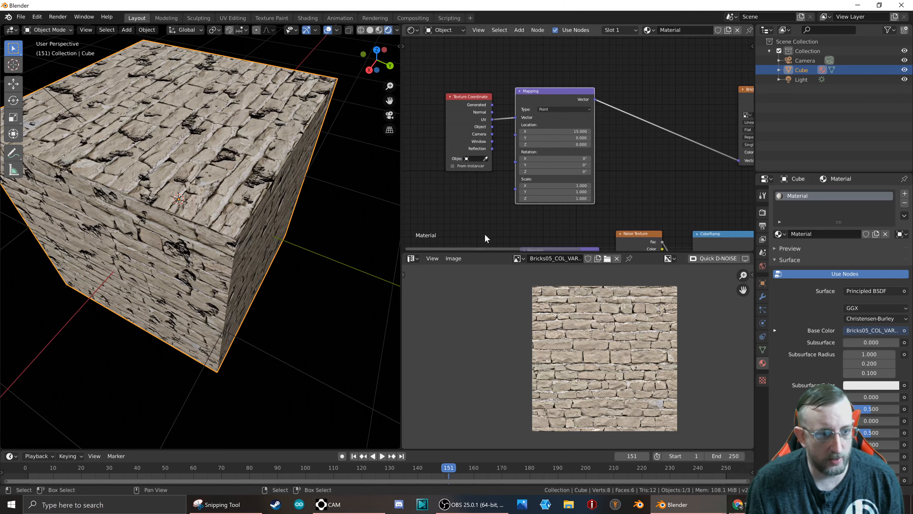
middle_click_drag(471, 212, 461, 123)
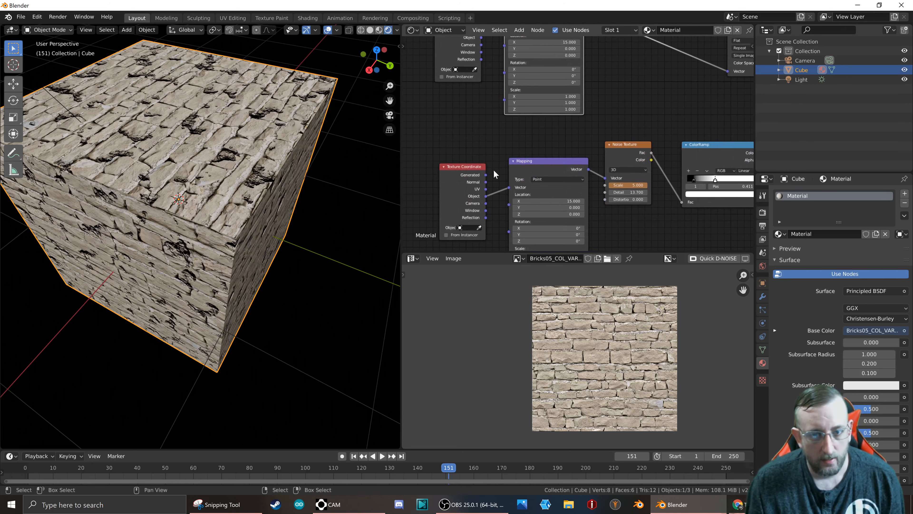
middle_click_drag(604, 169, 556, 130)
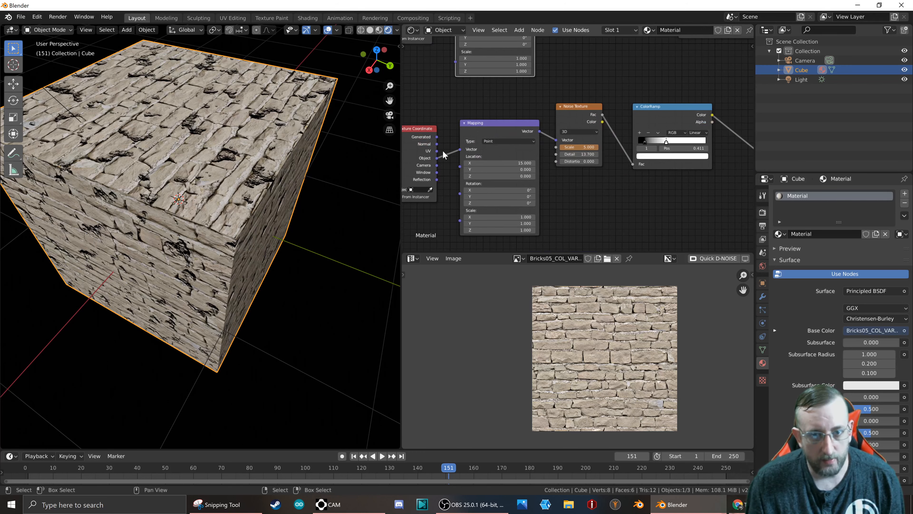
middle_click_drag(671, 139, 528, 166)
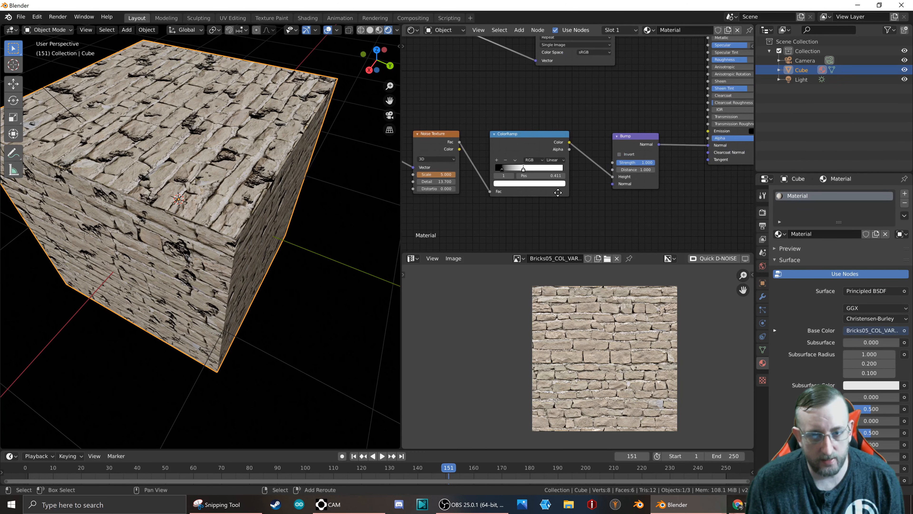
scroll(212, 157, "up", 5)
middle_click_drag(215, 169, 174, 210)
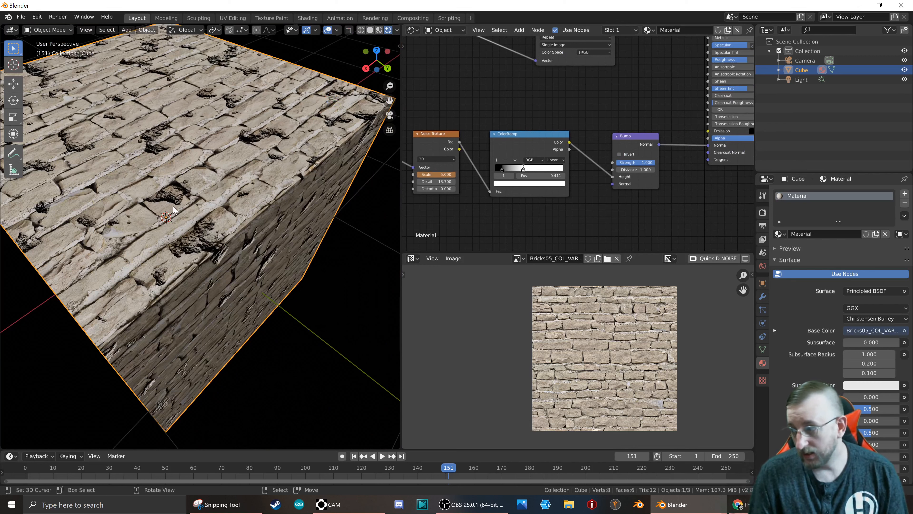